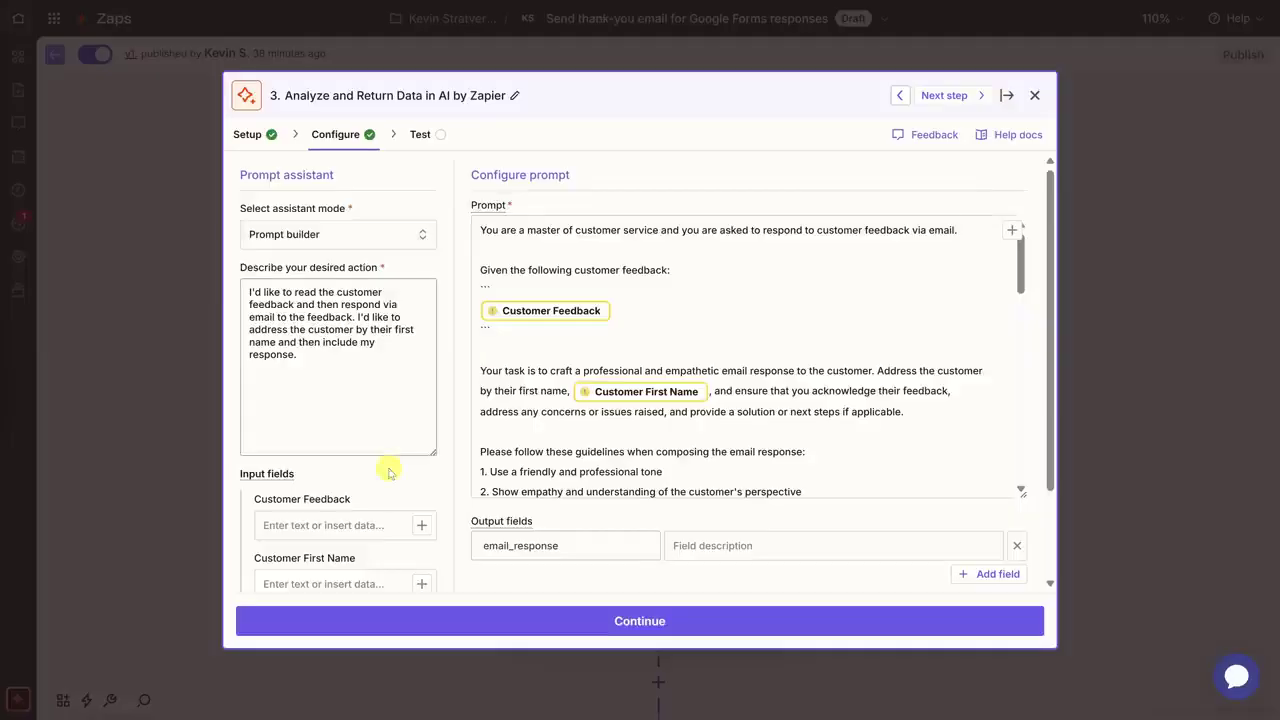
scroll(383, 470, down, 2)
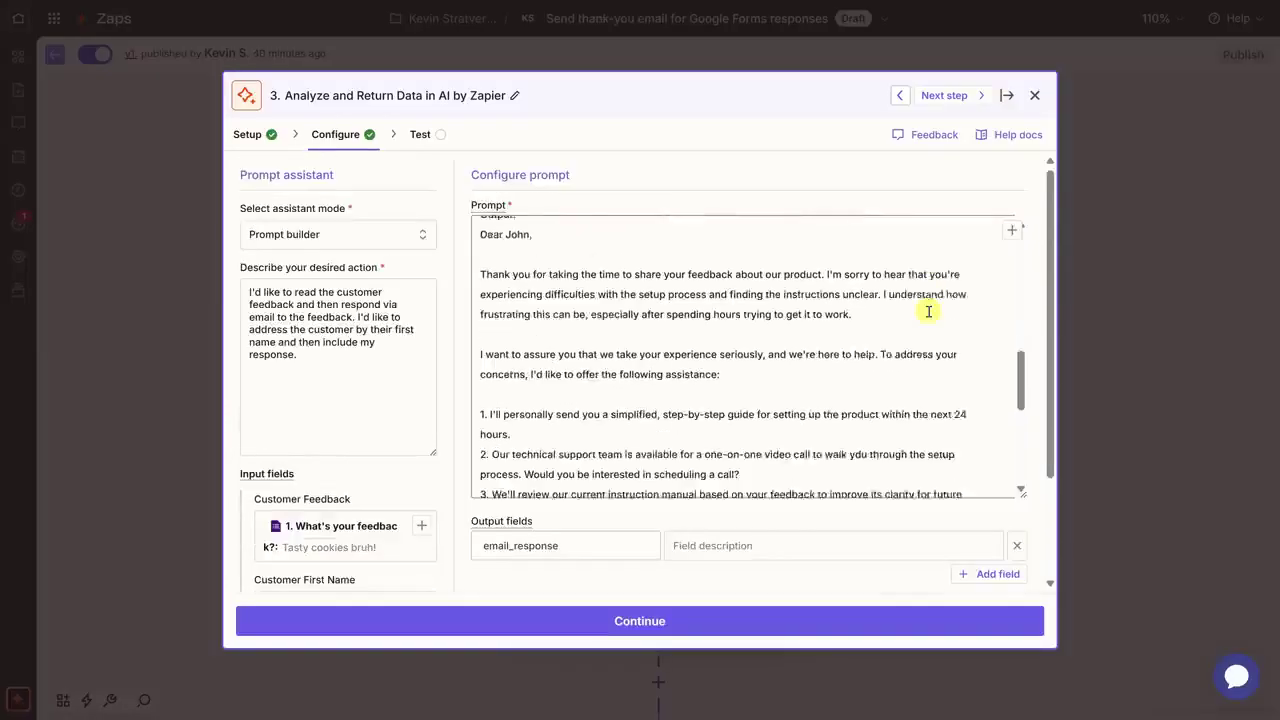
scroll(928, 311, down, 2)
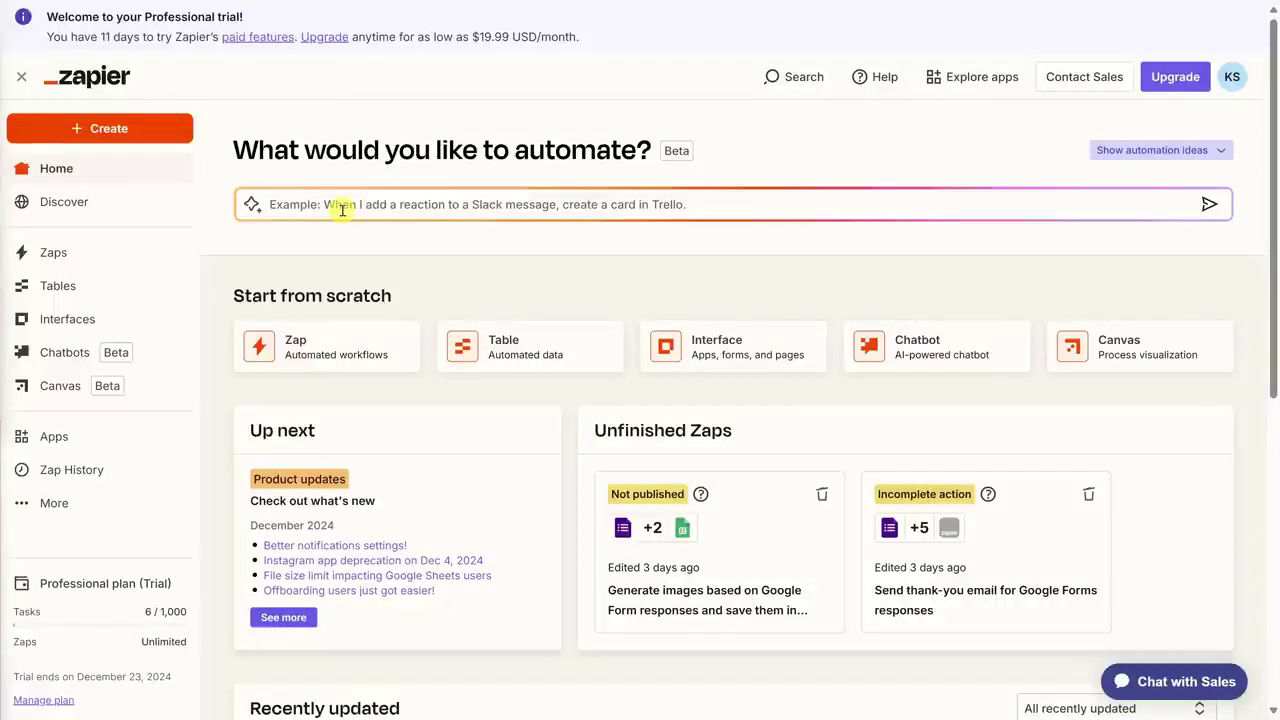
Find the popular templates on the home page and open the full template collection
scroll(342, 210, down, 1)
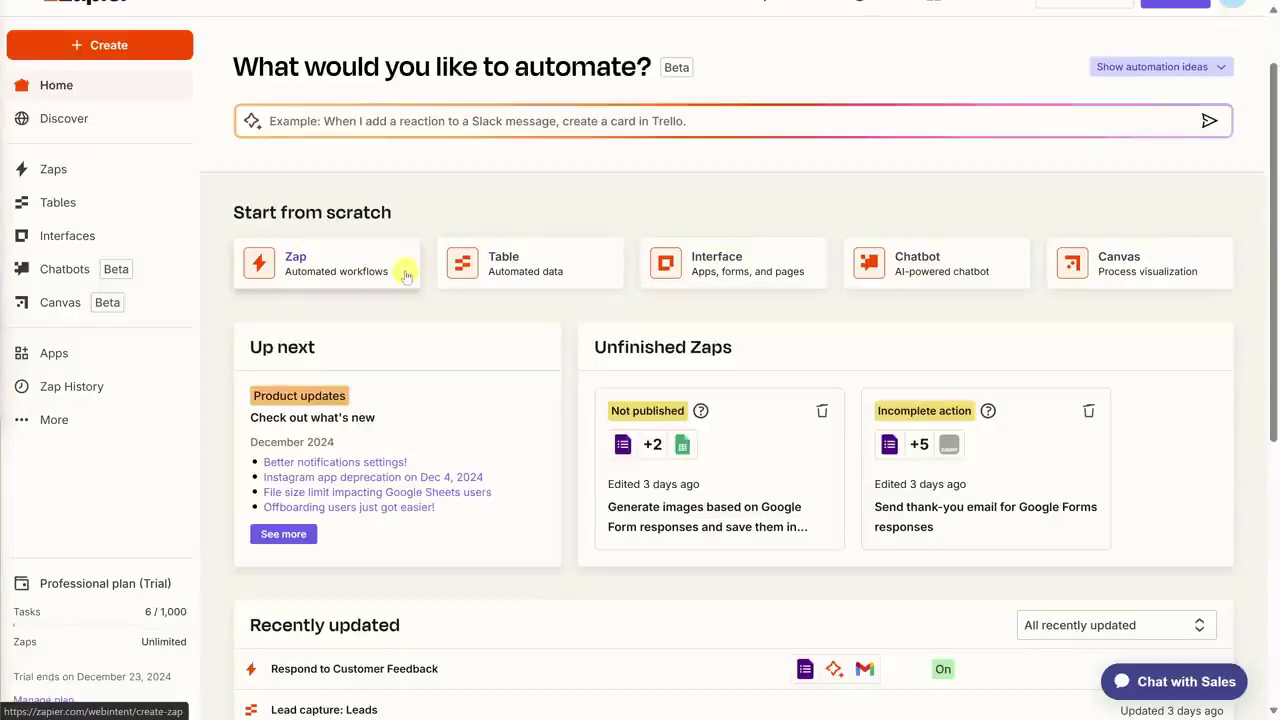
scroll(405, 277, down, 3)
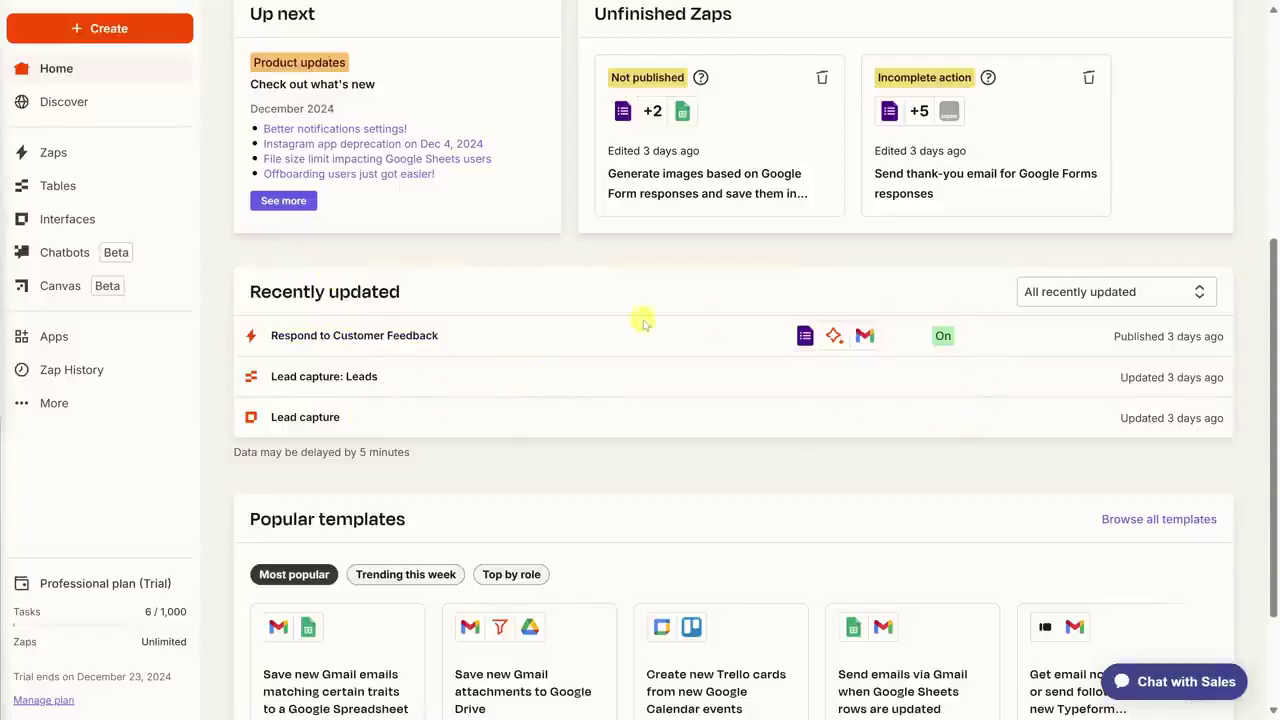
scroll(491, 318, down, 3)
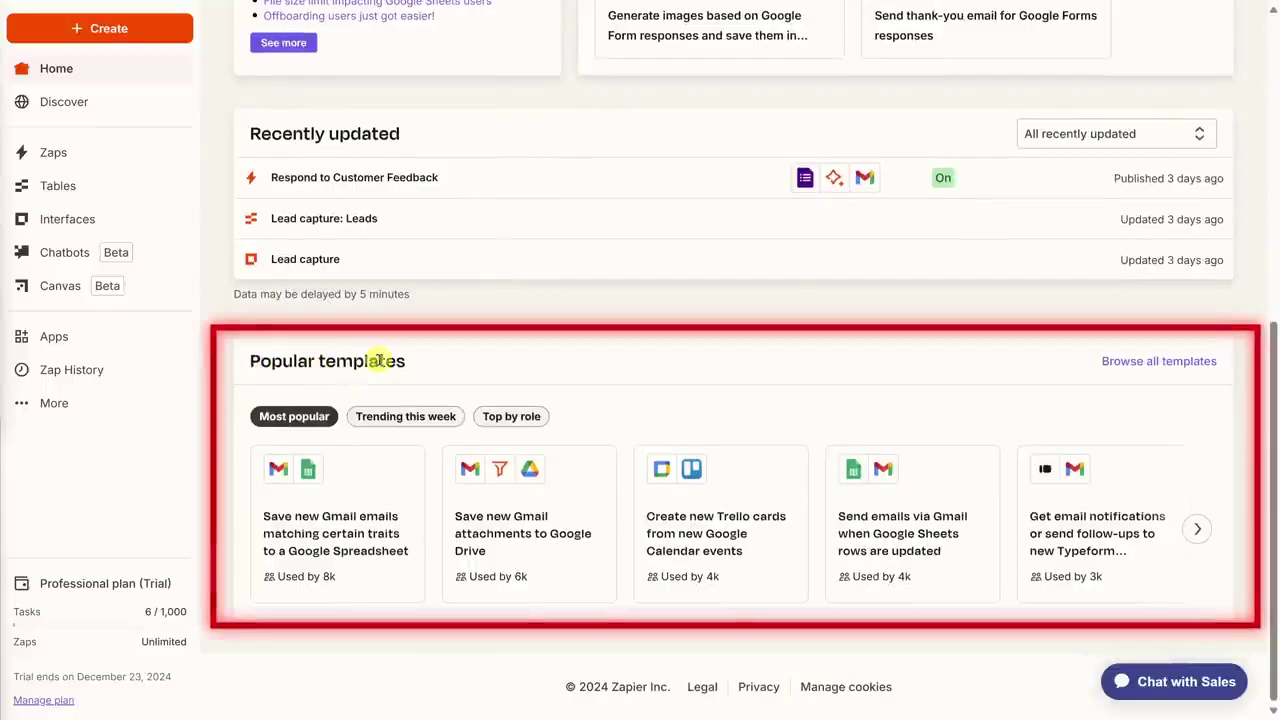
click(1106, 364)
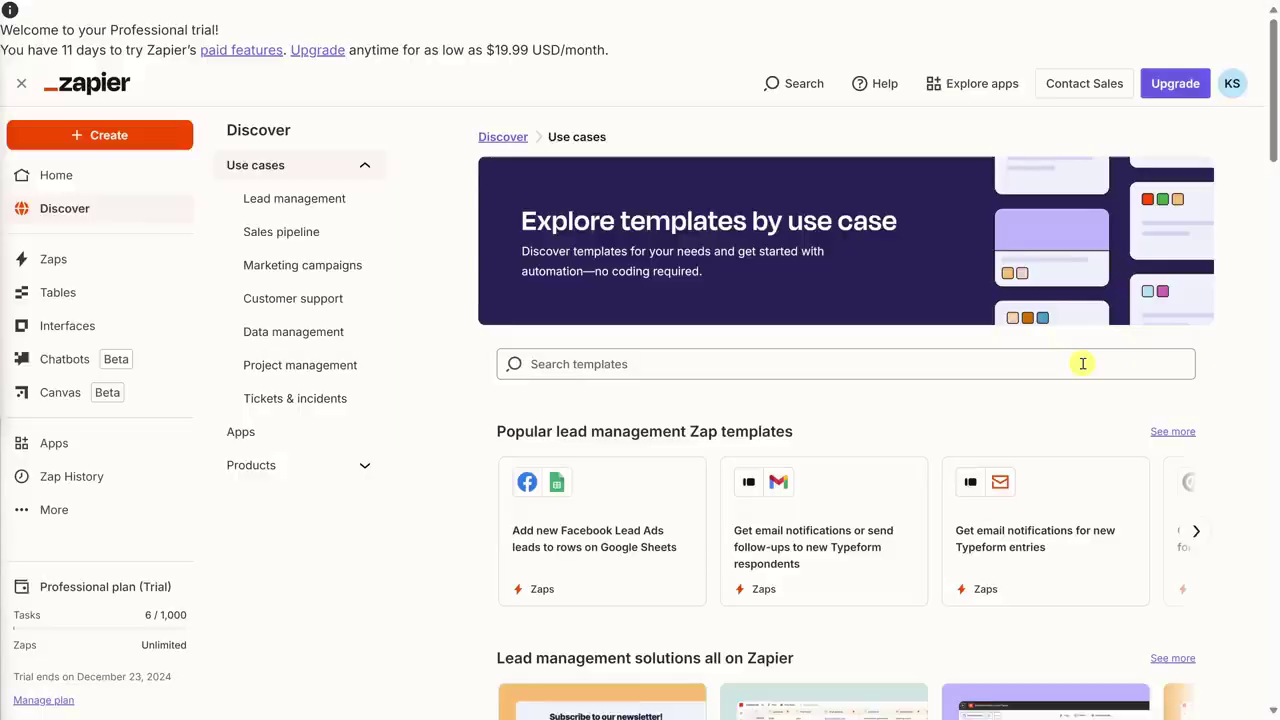
Examine the templates by use case, including lead management, sales pipeline, marketing campaign and customer support Zaps
scroll(1083, 364, down, 3)
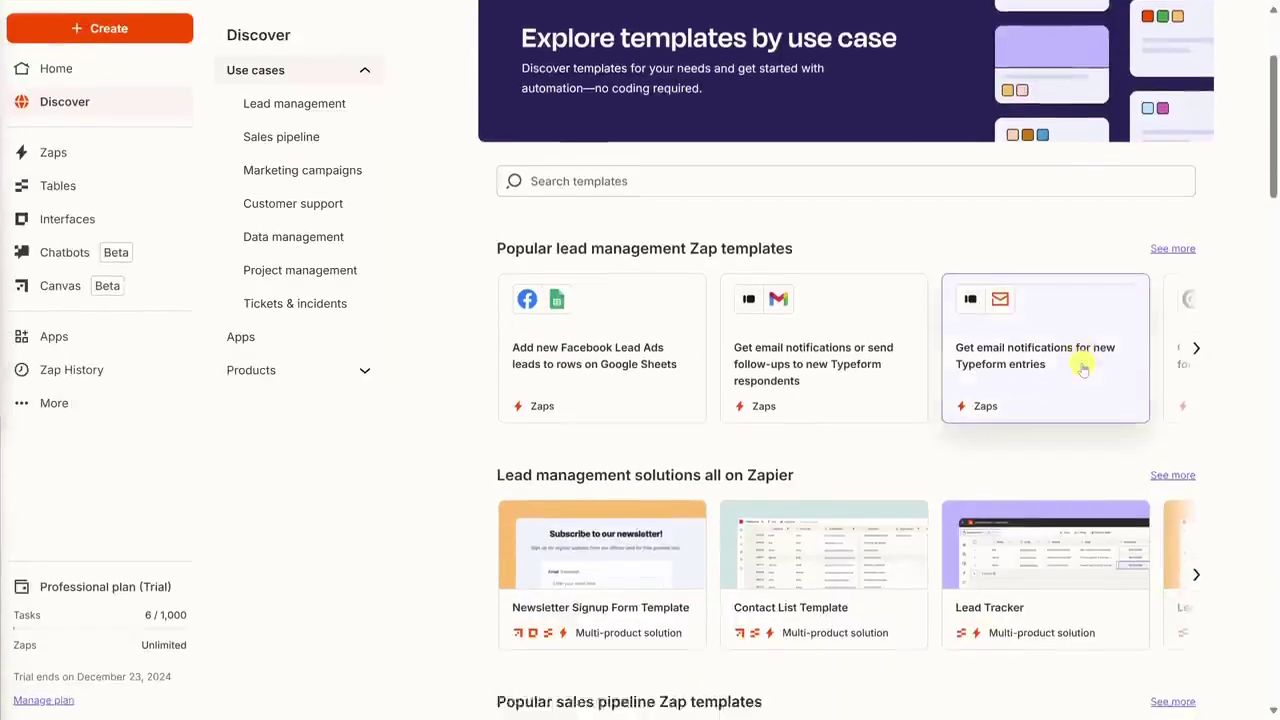
scroll(887, 352, down, 3)
scroll(887, 352, down, 3)
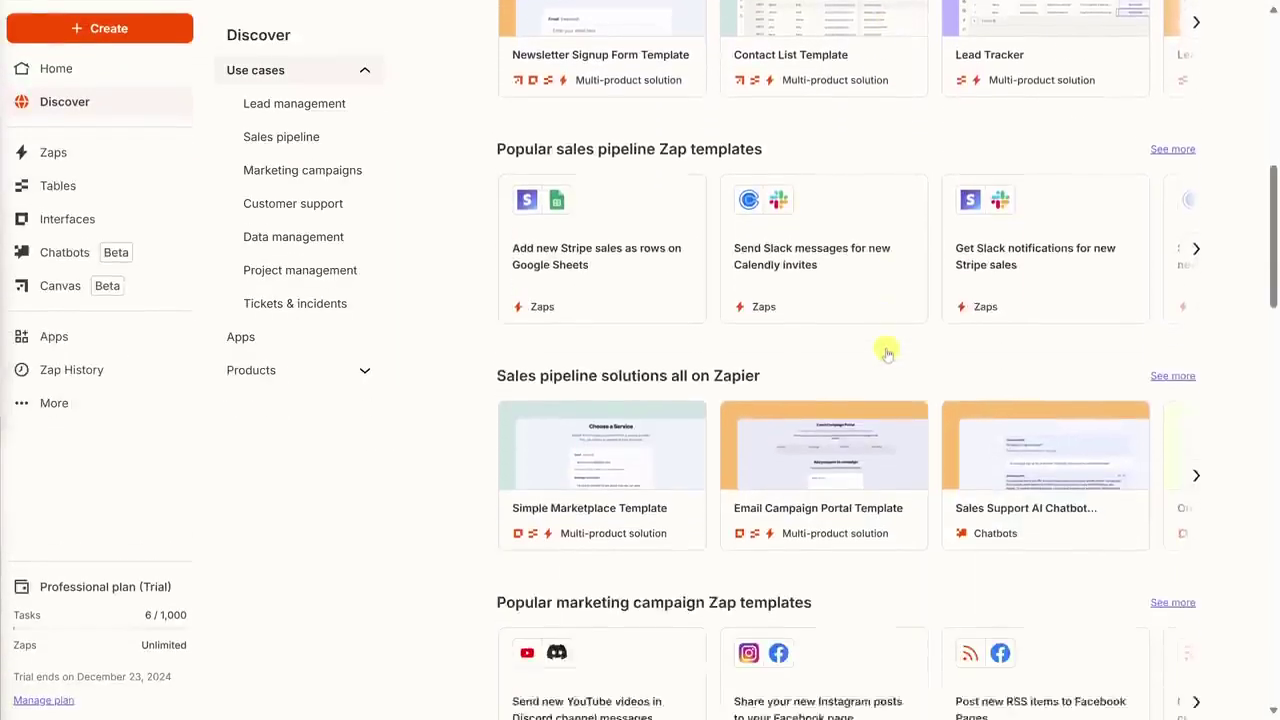
scroll(893, 343, down, 1)
scroll(891, 345, up, 10)
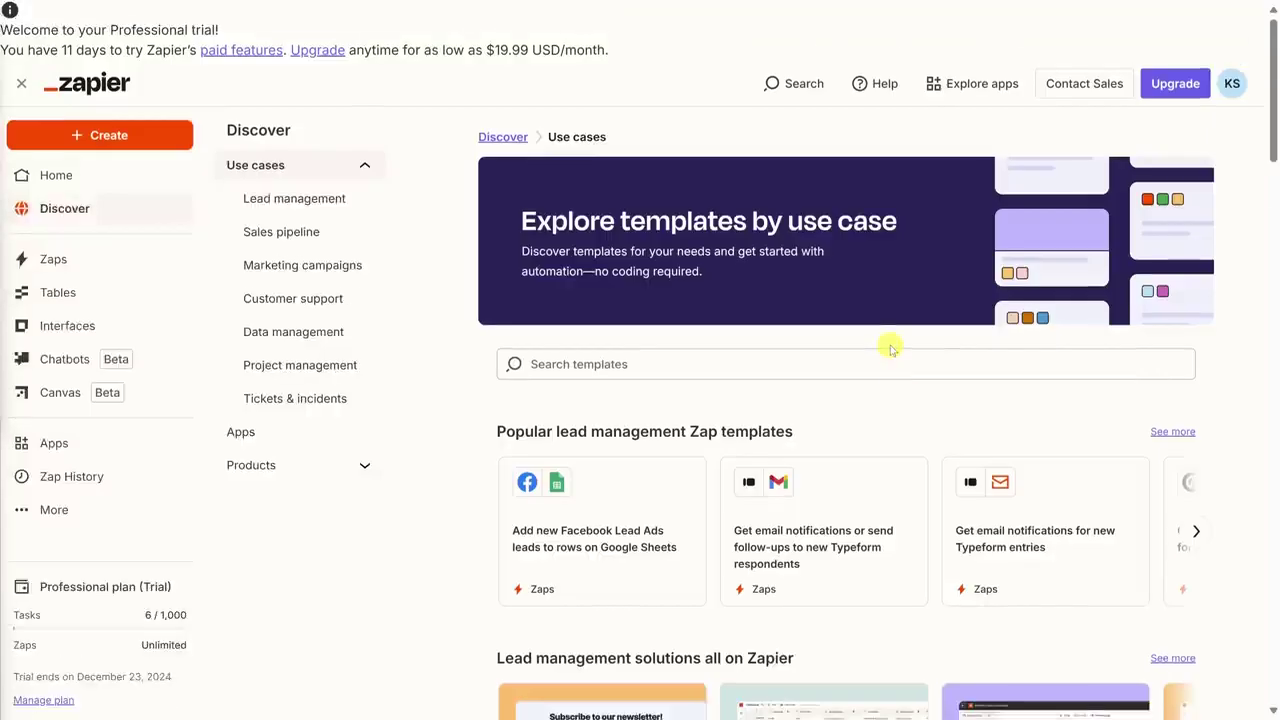
scroll(891, 348, down, 2)
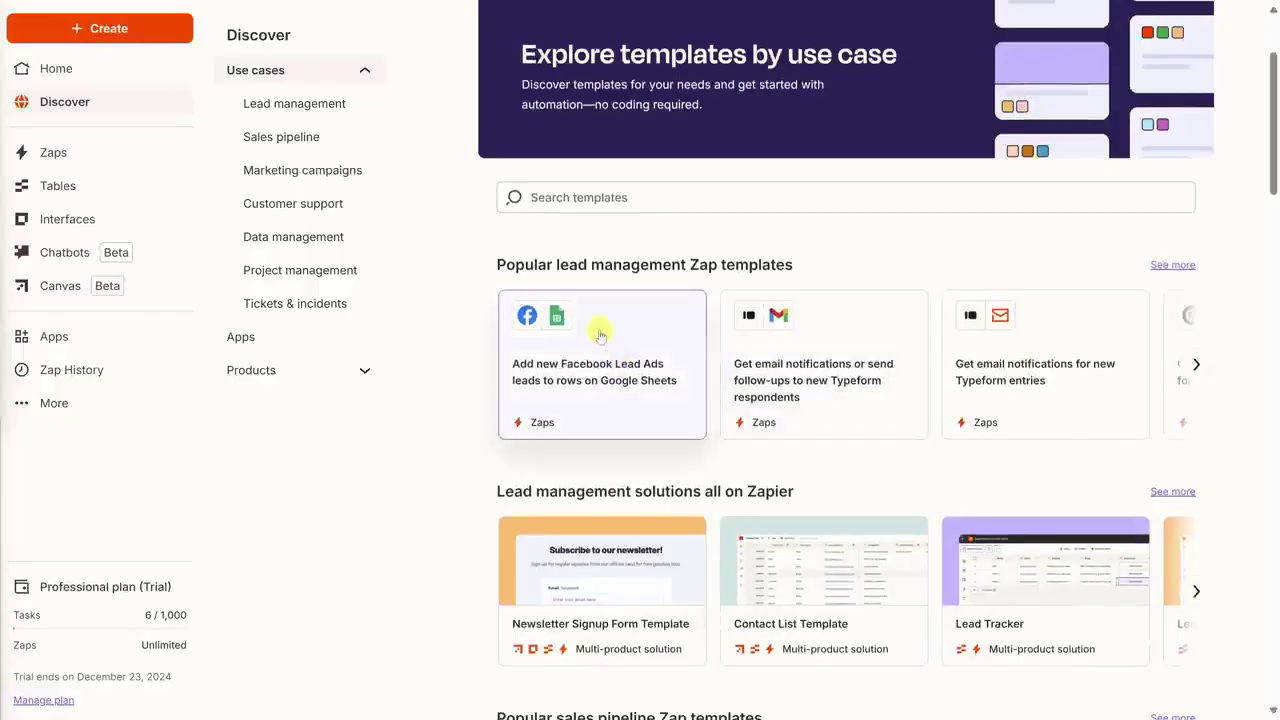
click(526, 321)
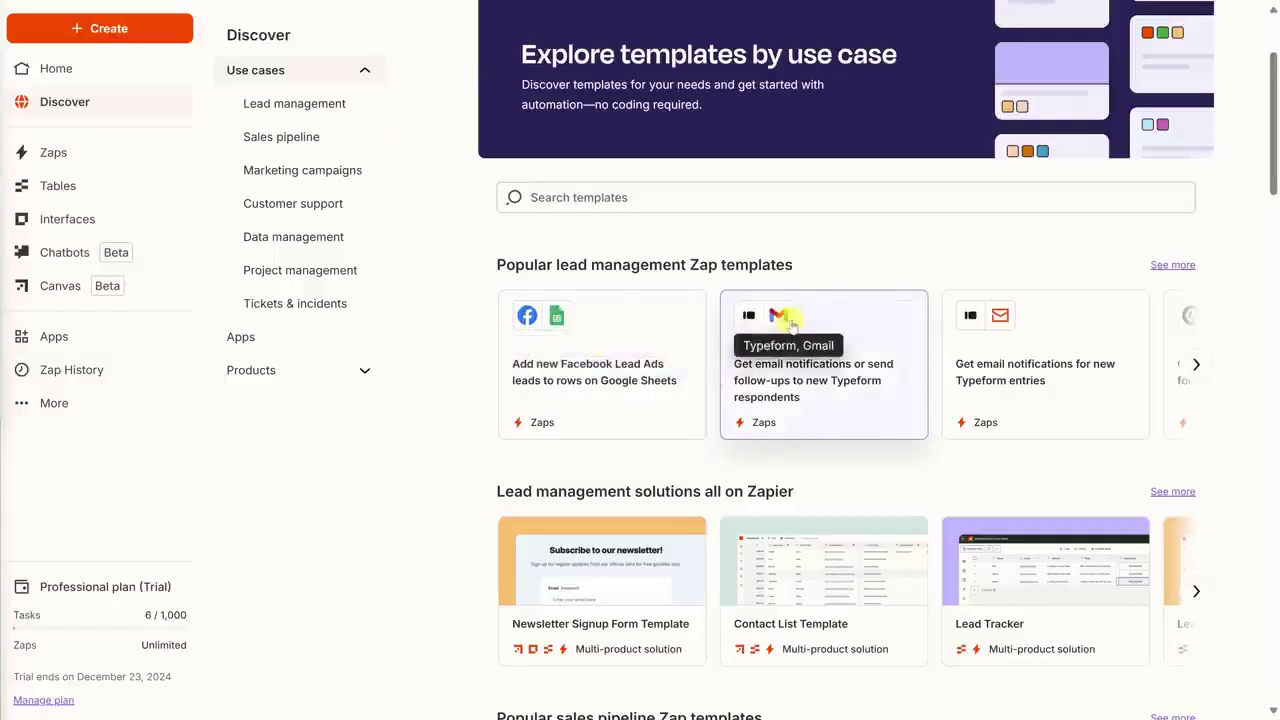
scroll(785, 320, down, 5)
scroll(790, 320, down, 1)
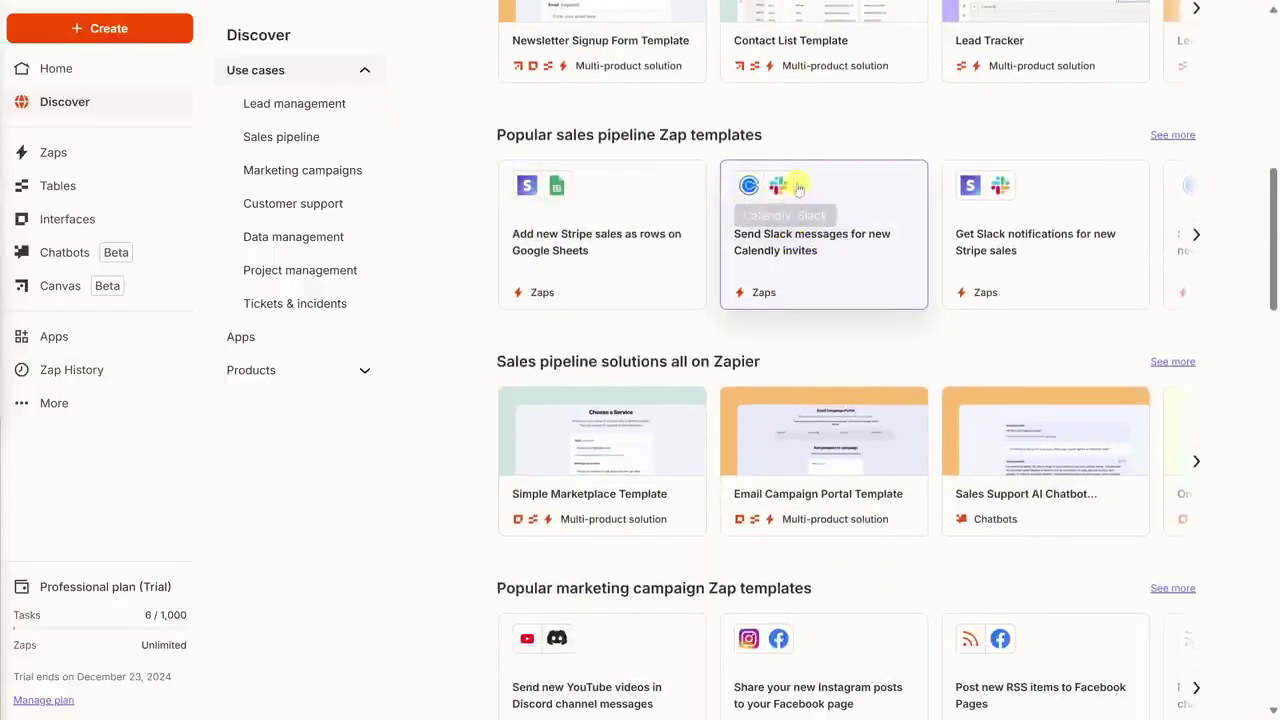
scroll(790, 240, down, 4)
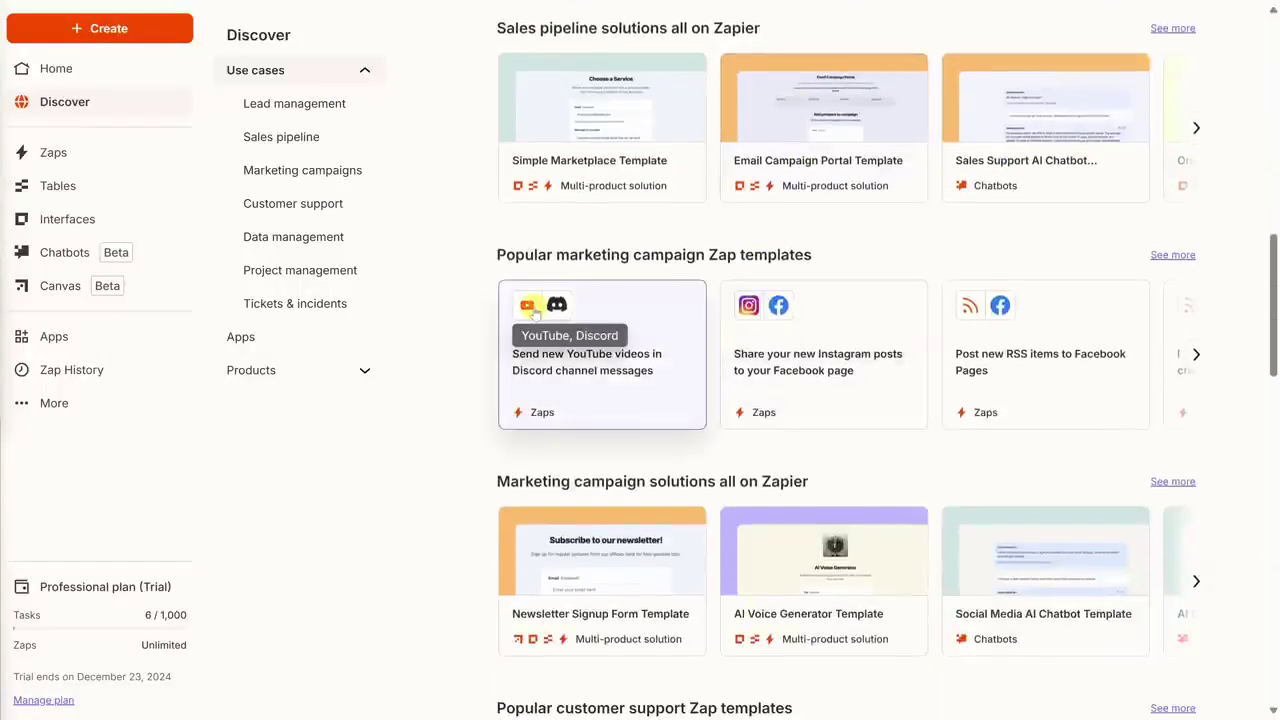
scroll(700, 320, down, 7)
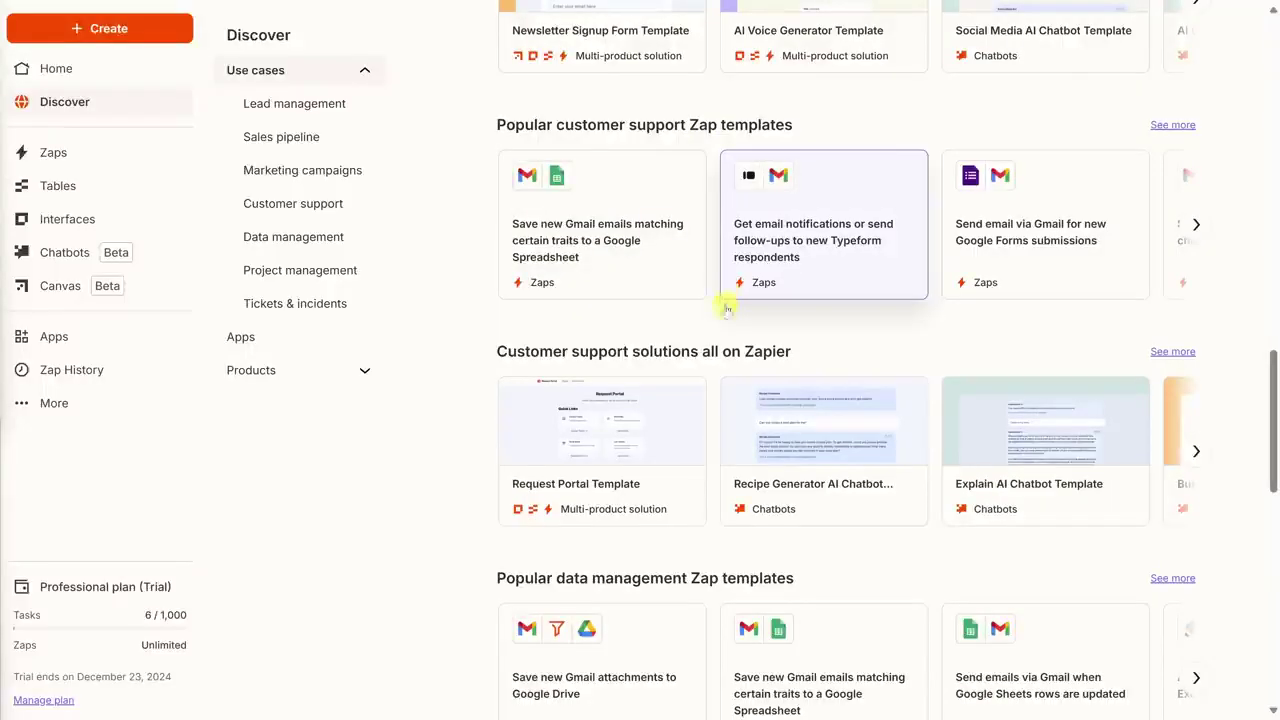
scroll(727, 315, up, 1)
scroll(727, 318, up, 5)
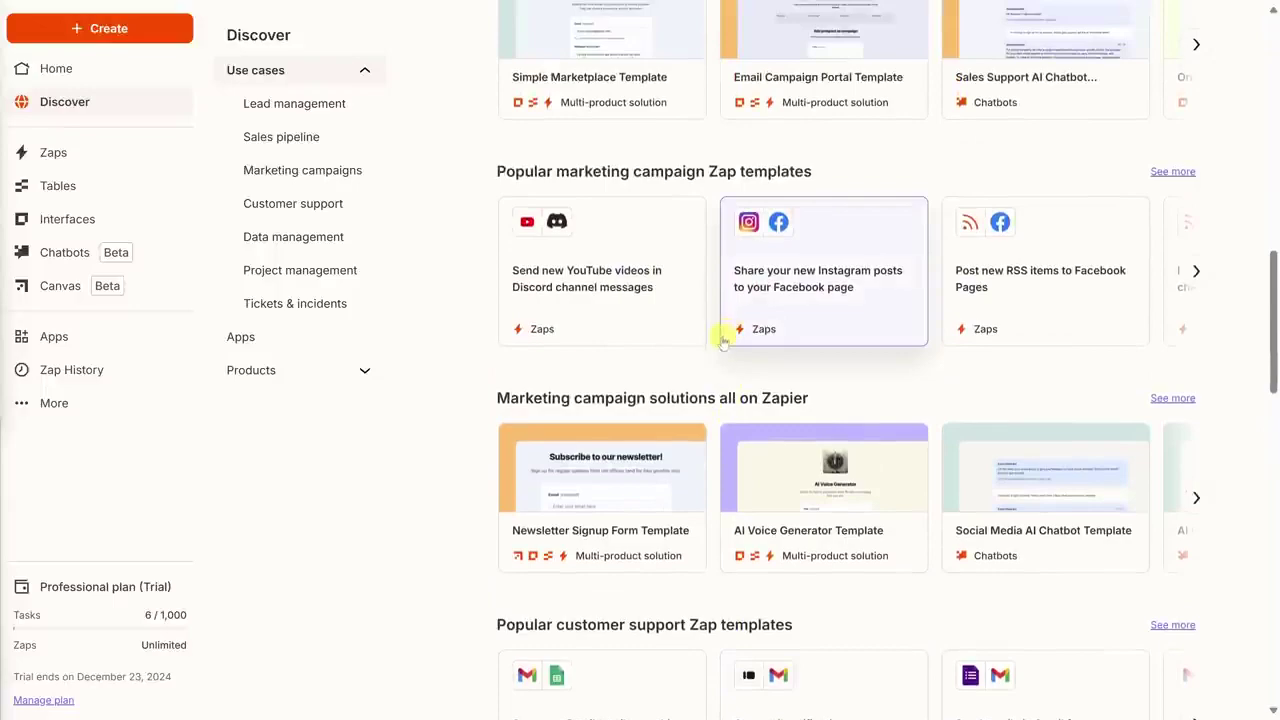
scroll(724, 341, up, 6)
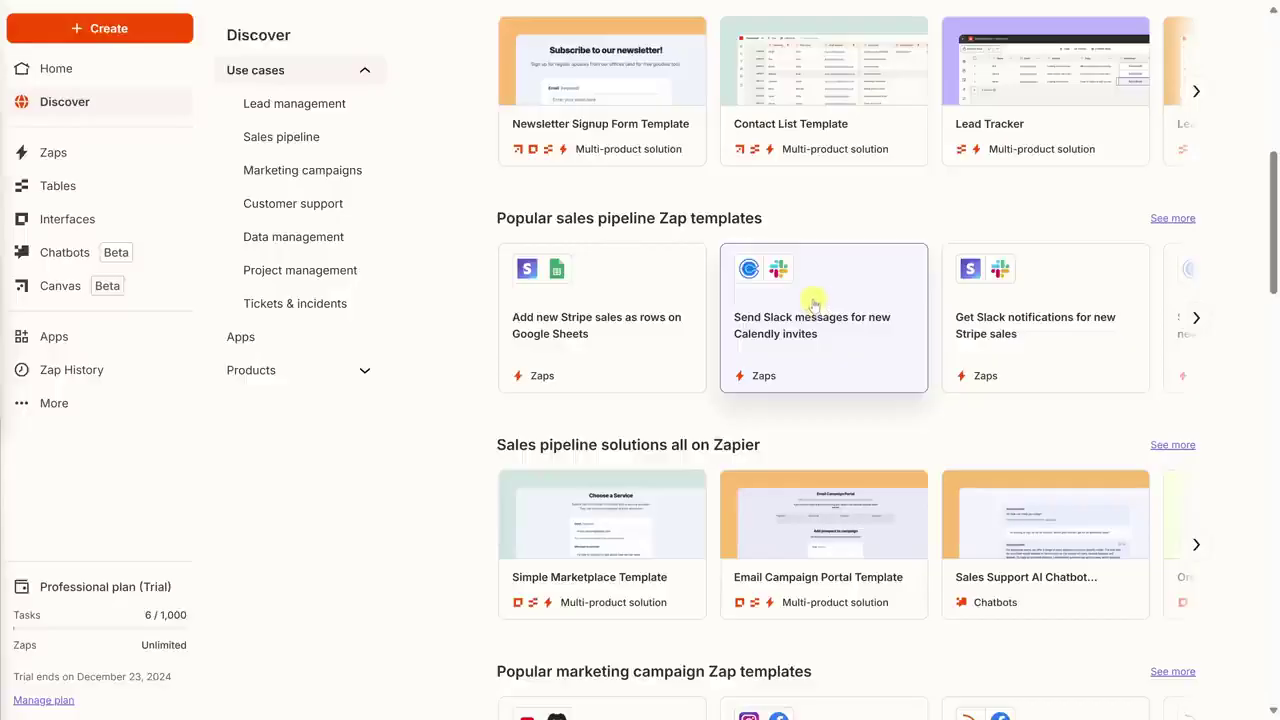
scroll(812, 303, up, 7)
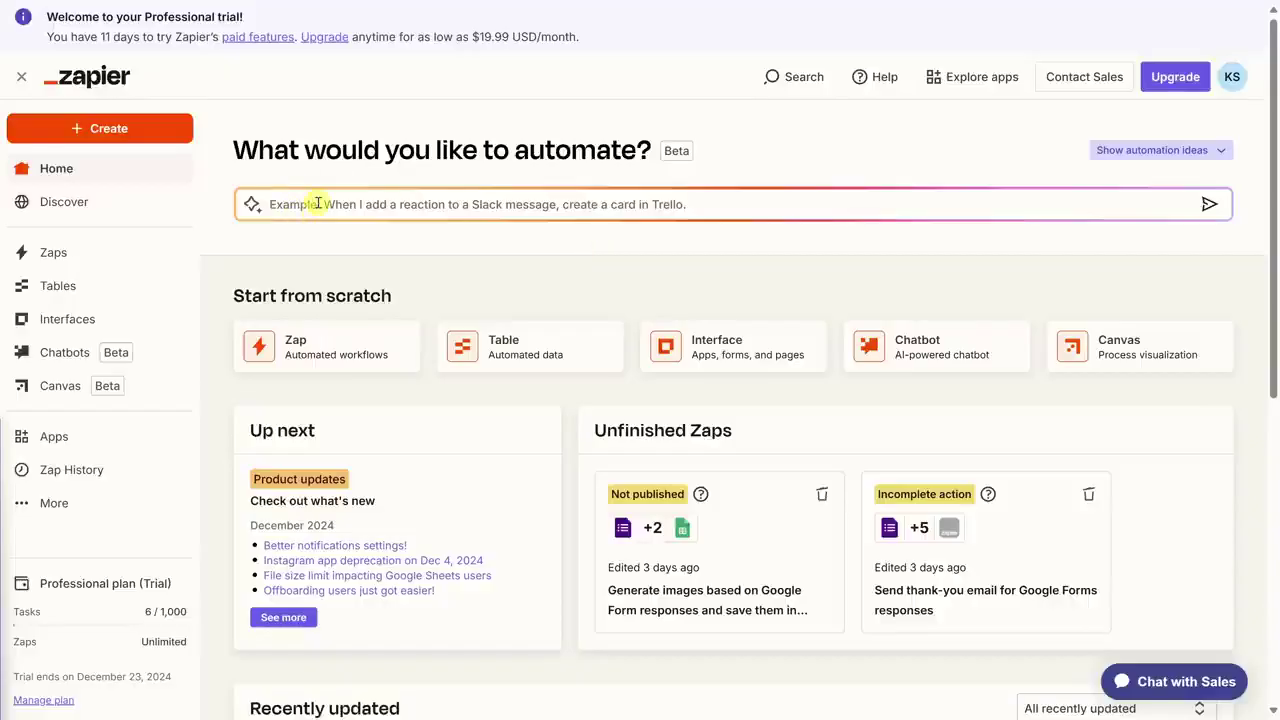
Generate a Zap from the prompt "When someone submits a response in Google Forms, send them a thank-you email via Gmail." and open it in the editor
click(692, 204)
text(When someone submits a response in Google Forms, send them a thank-you email via Gmail.)
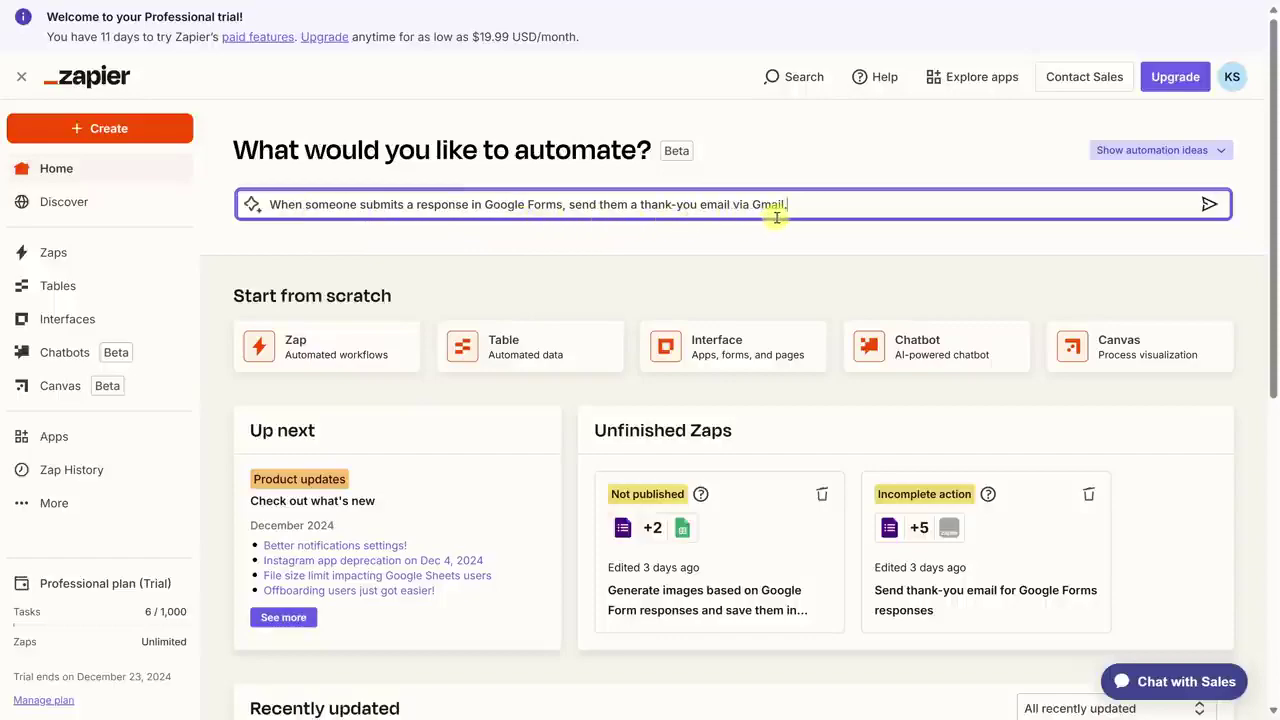
click(1209, 204)
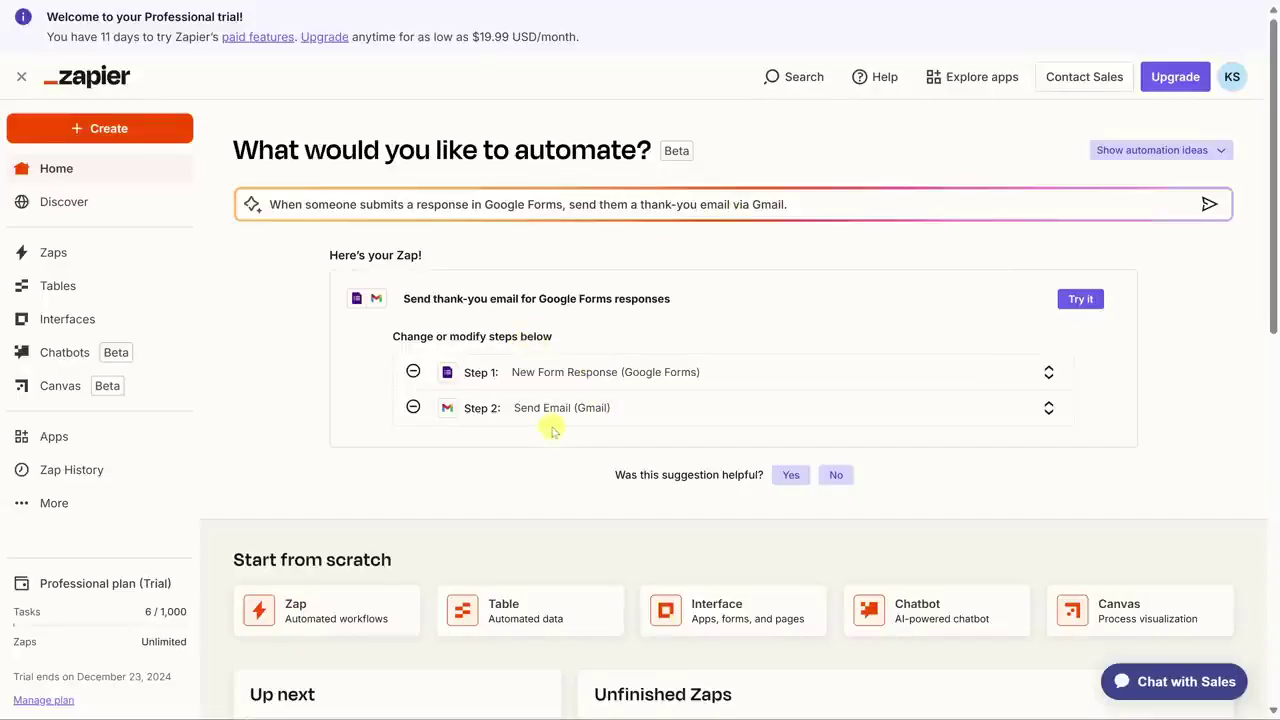
click(1081, 299)
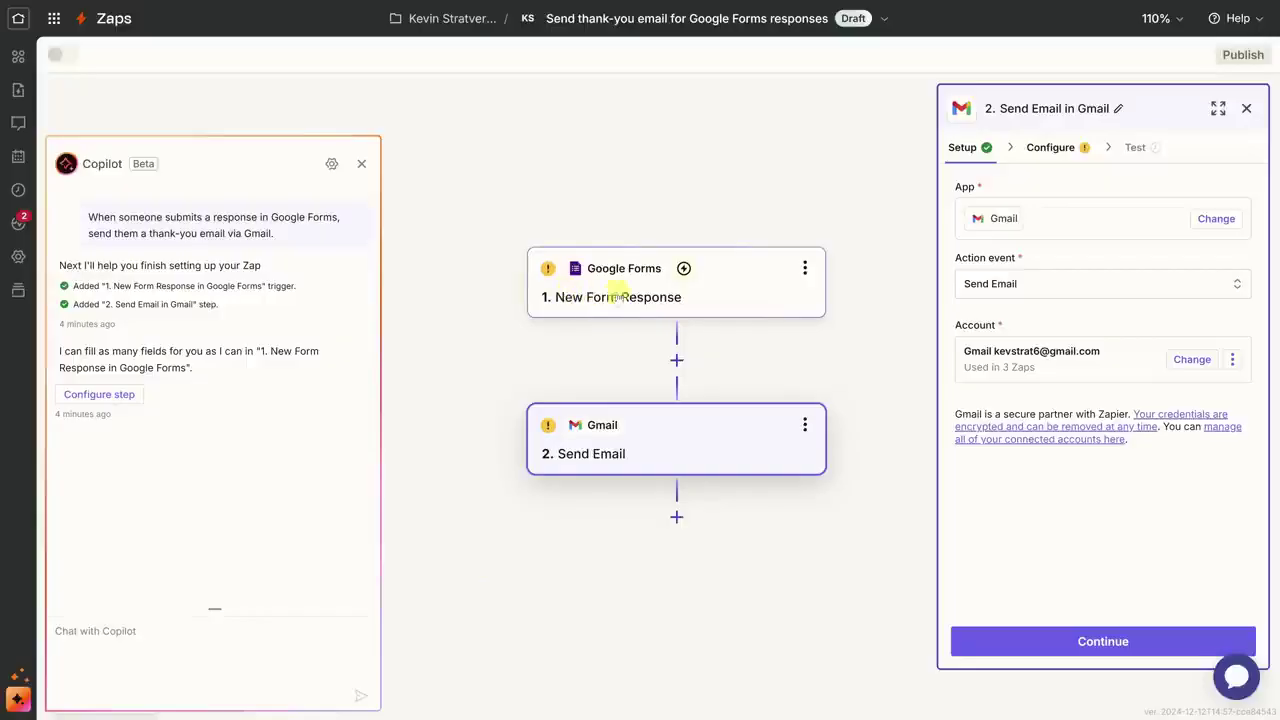
Configure the Google Forms New Form Response trigger to use the Customer Feedback form
click(713, 293)
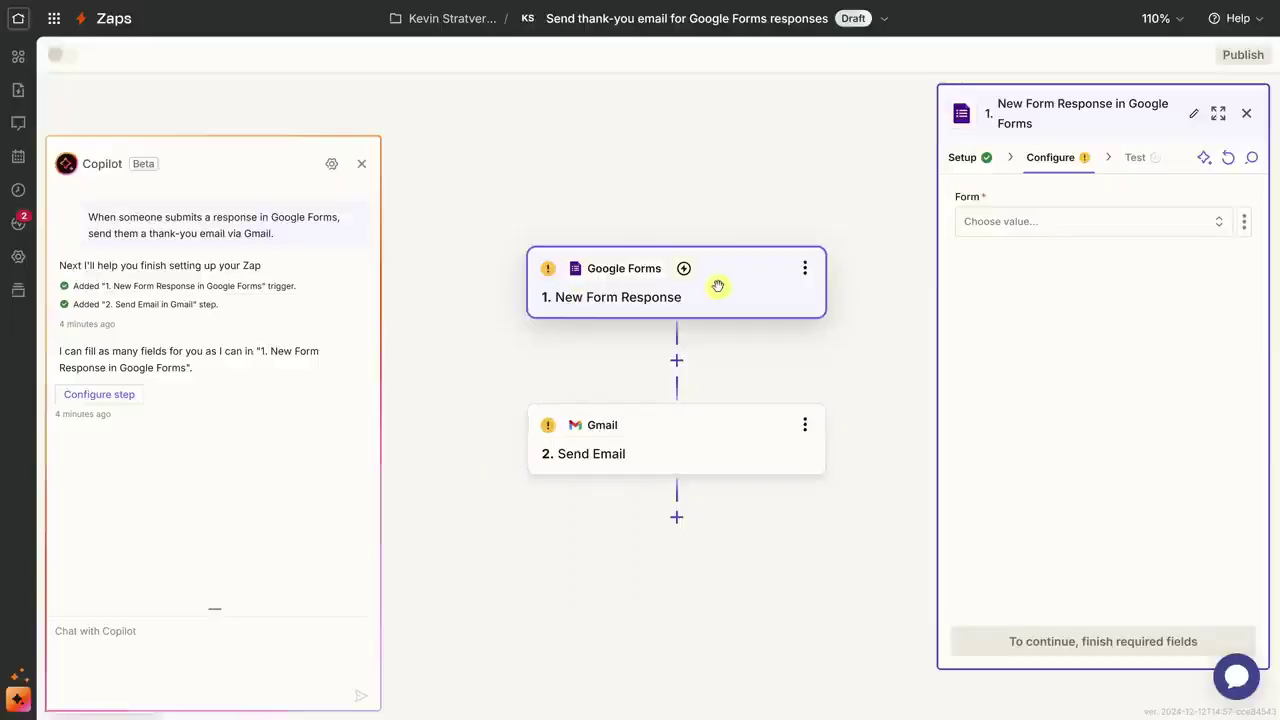
click(669, 440)
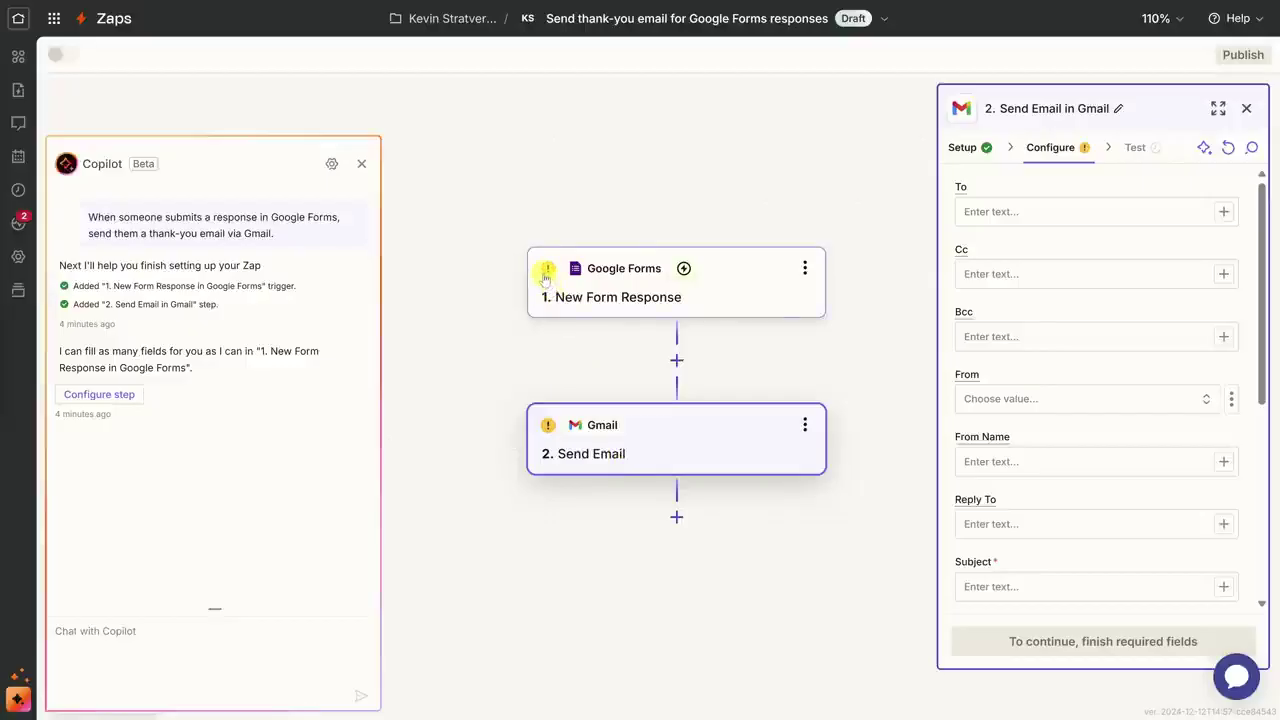
click(597, 295)
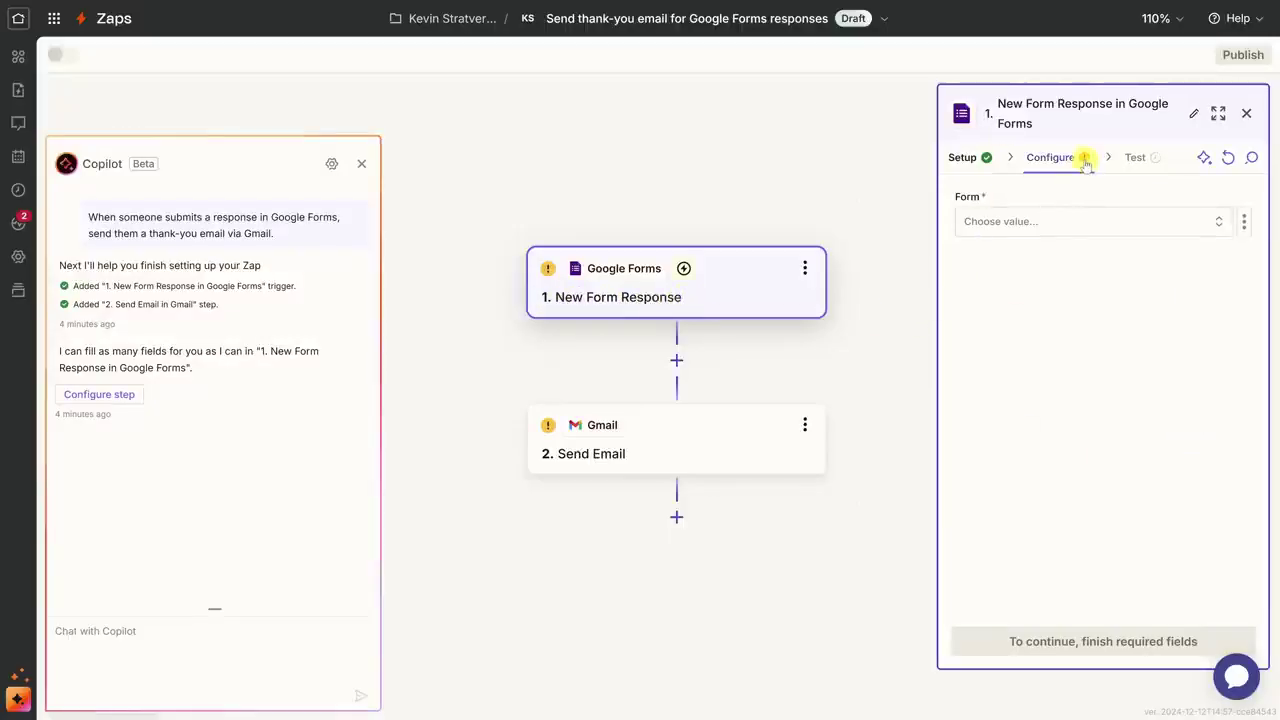
click(1007, 232)
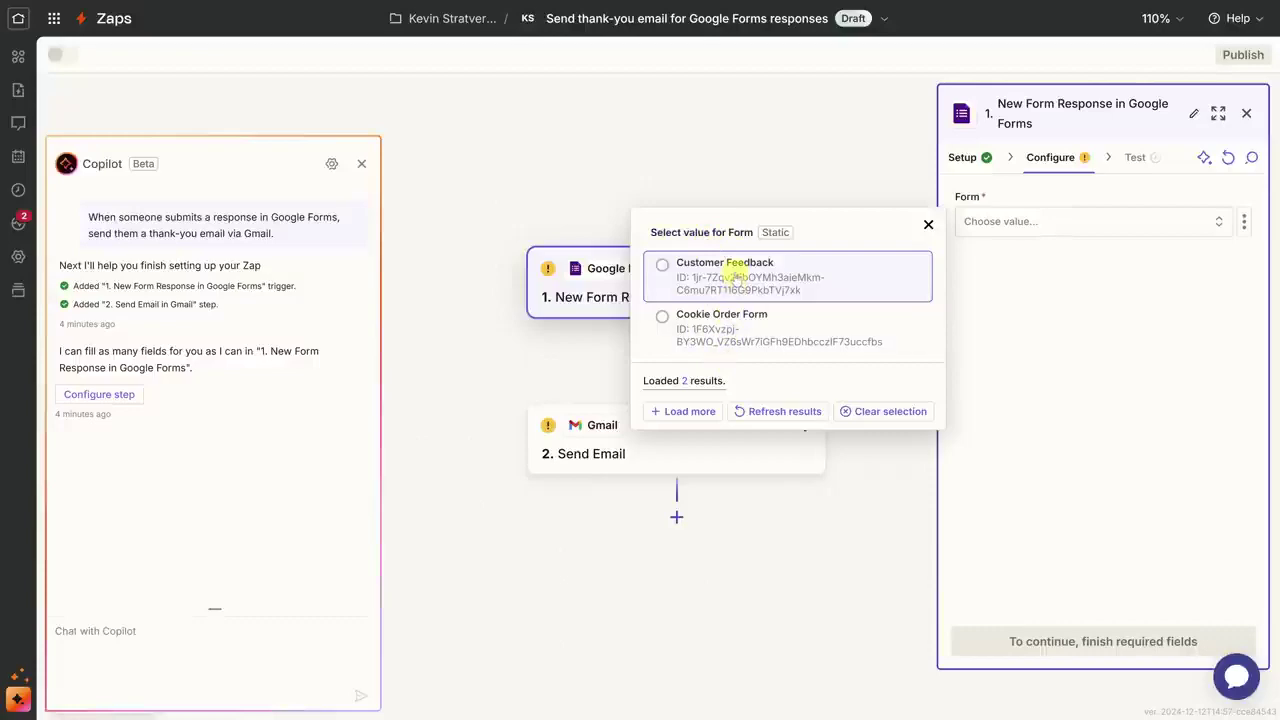
click(790, 275)
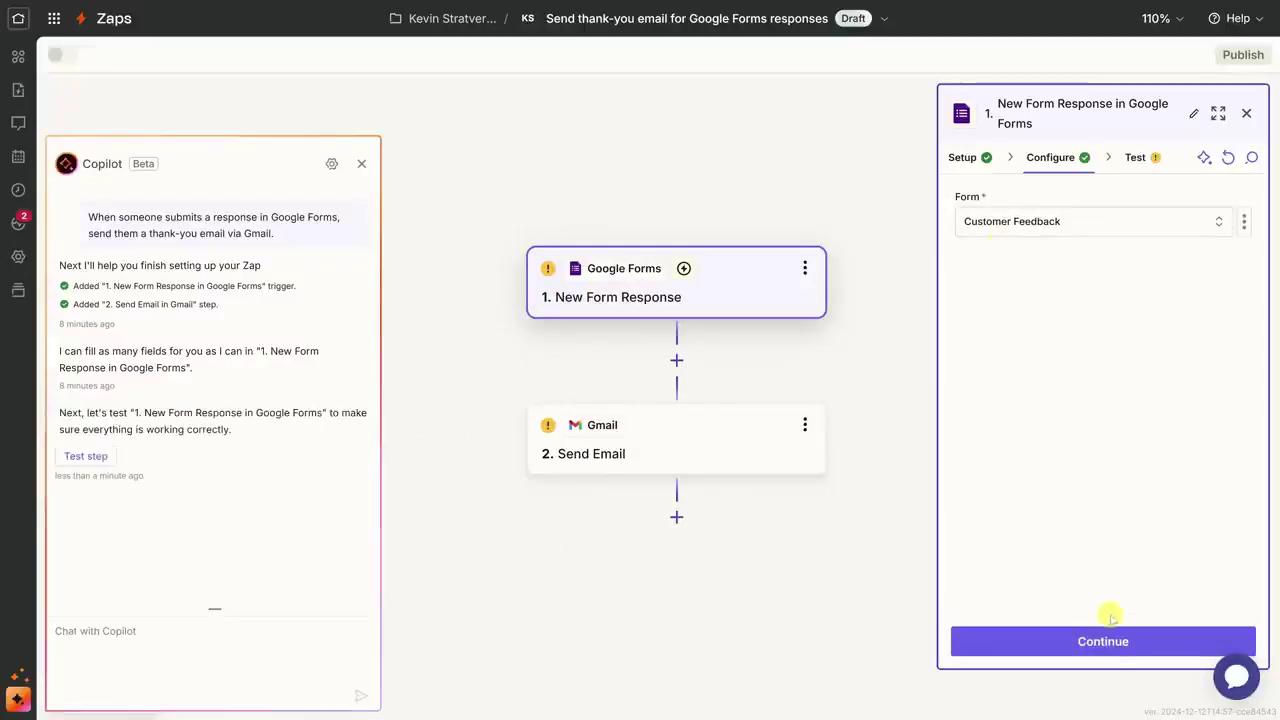
click(1110, 645)
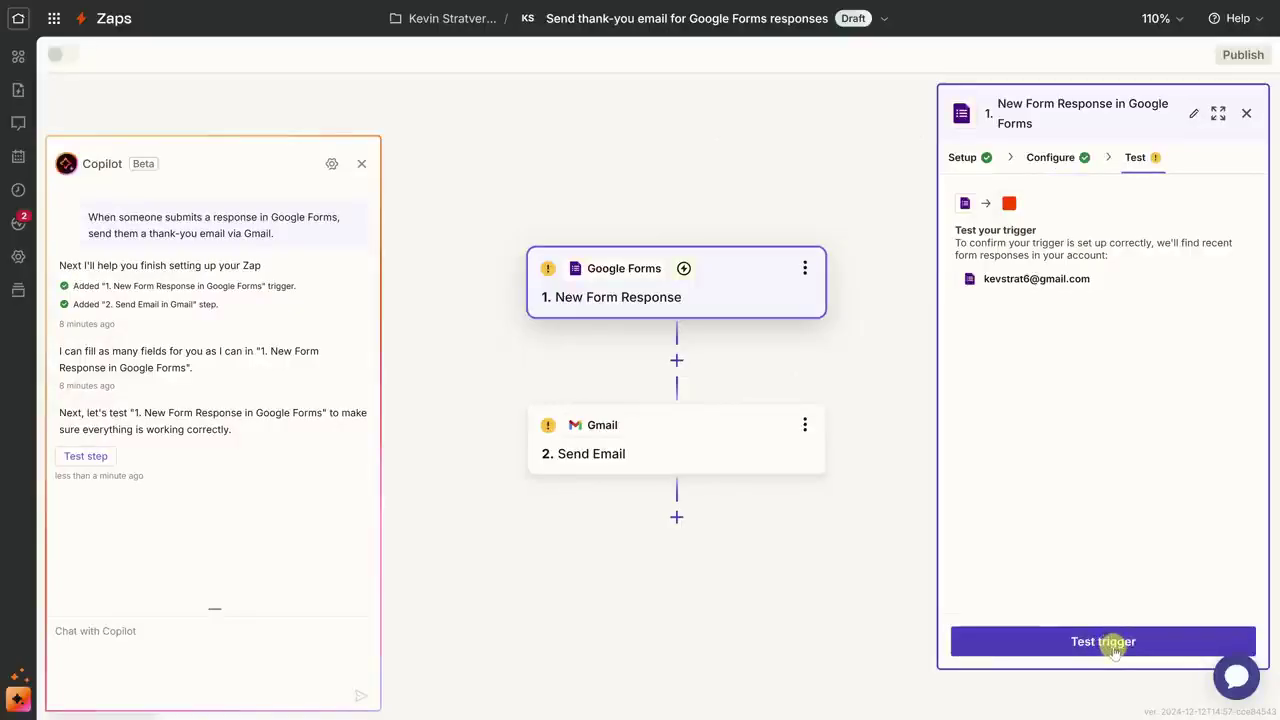
Test the Google Forms trigger and continue with Form Response B as the sample record
click(1113, 645)
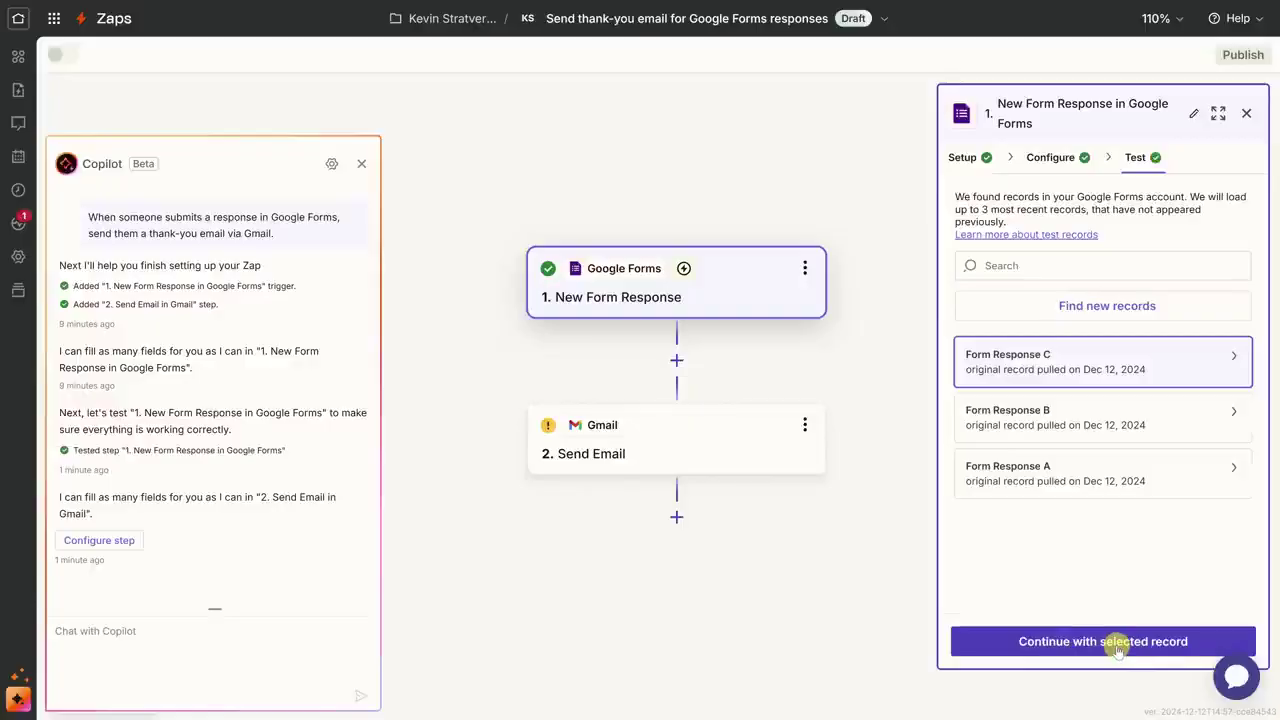
click(1104, 414)
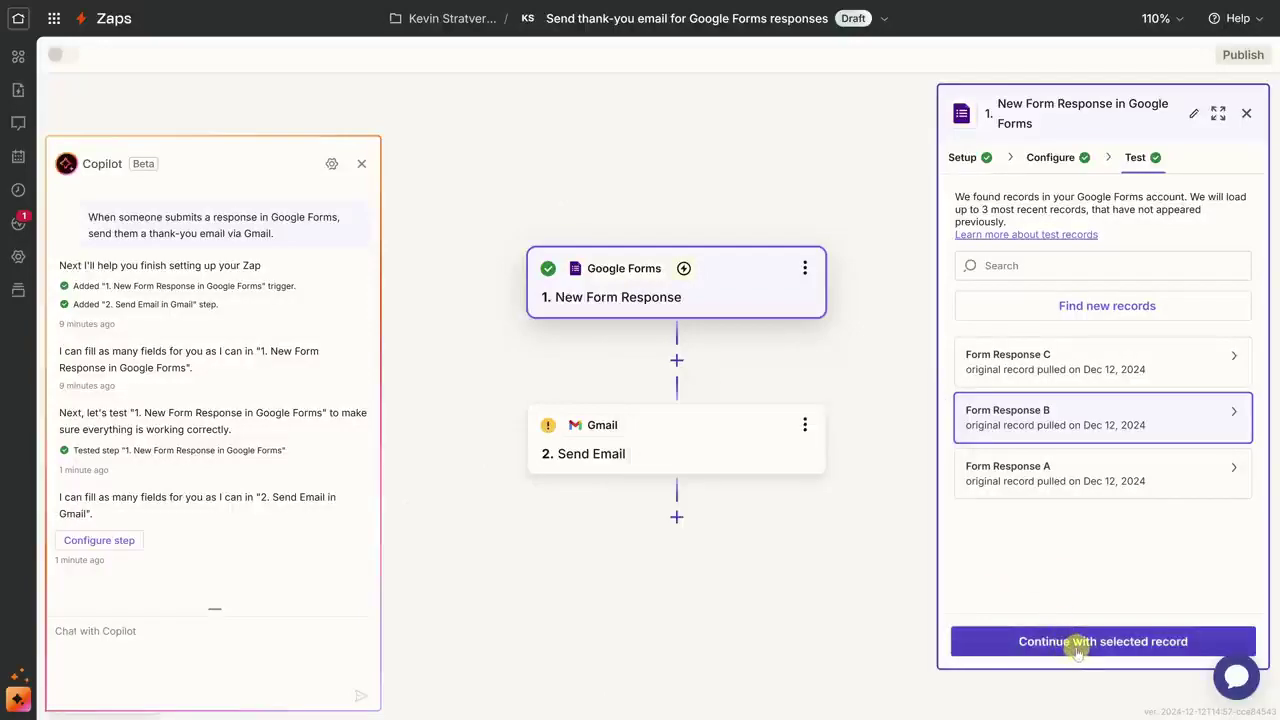
click(1078, 648)
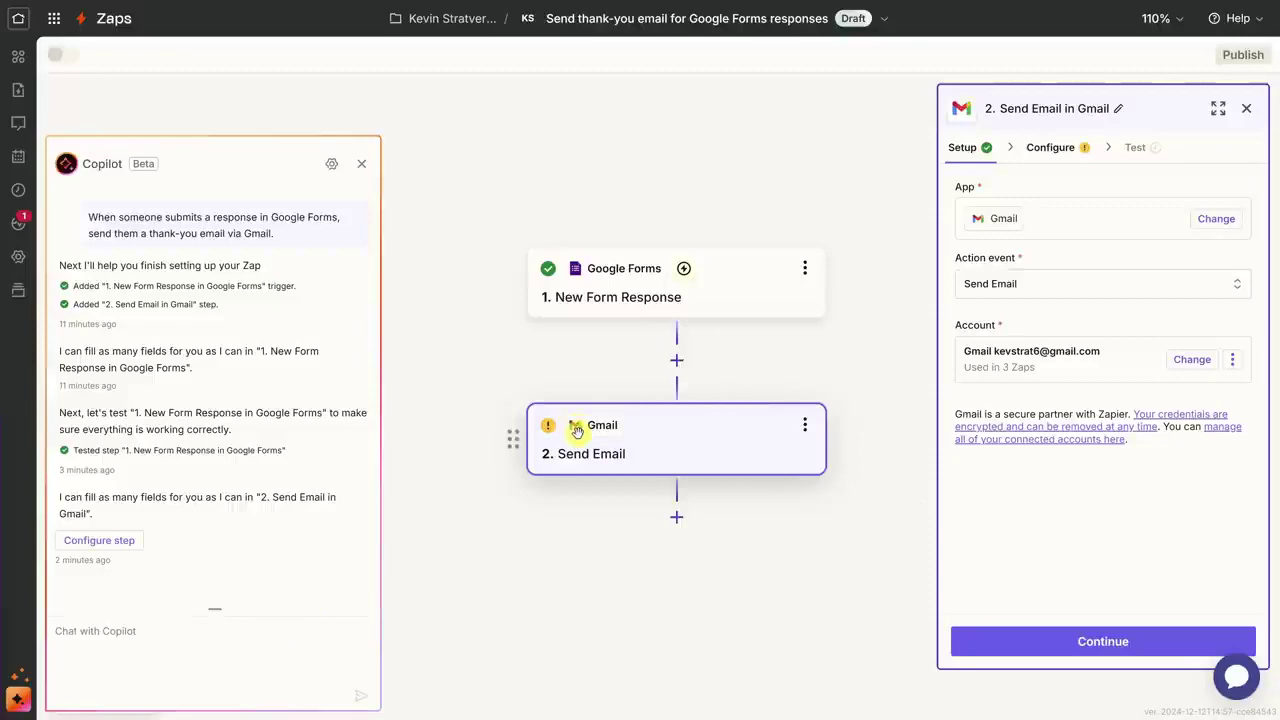
Map the Gmail step's To field to the form's "What's your email address?" answer
click(676, 435)
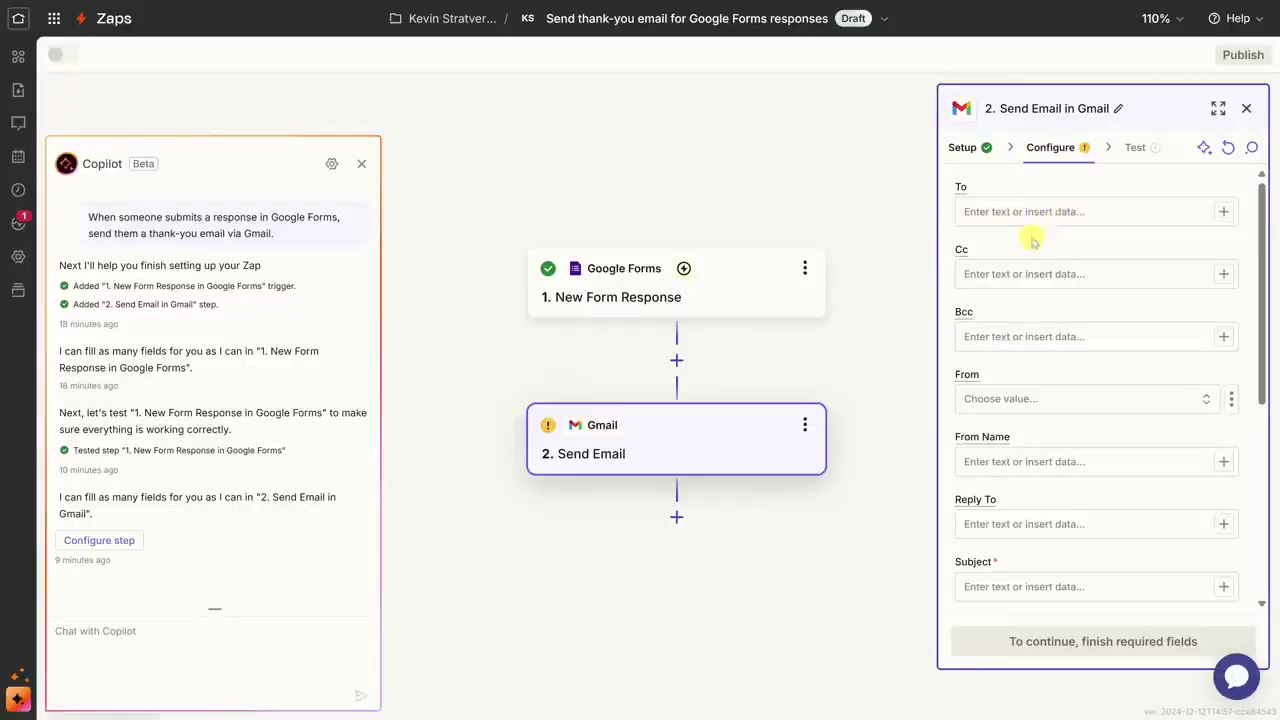
scroll(1045, 400, down, 2)
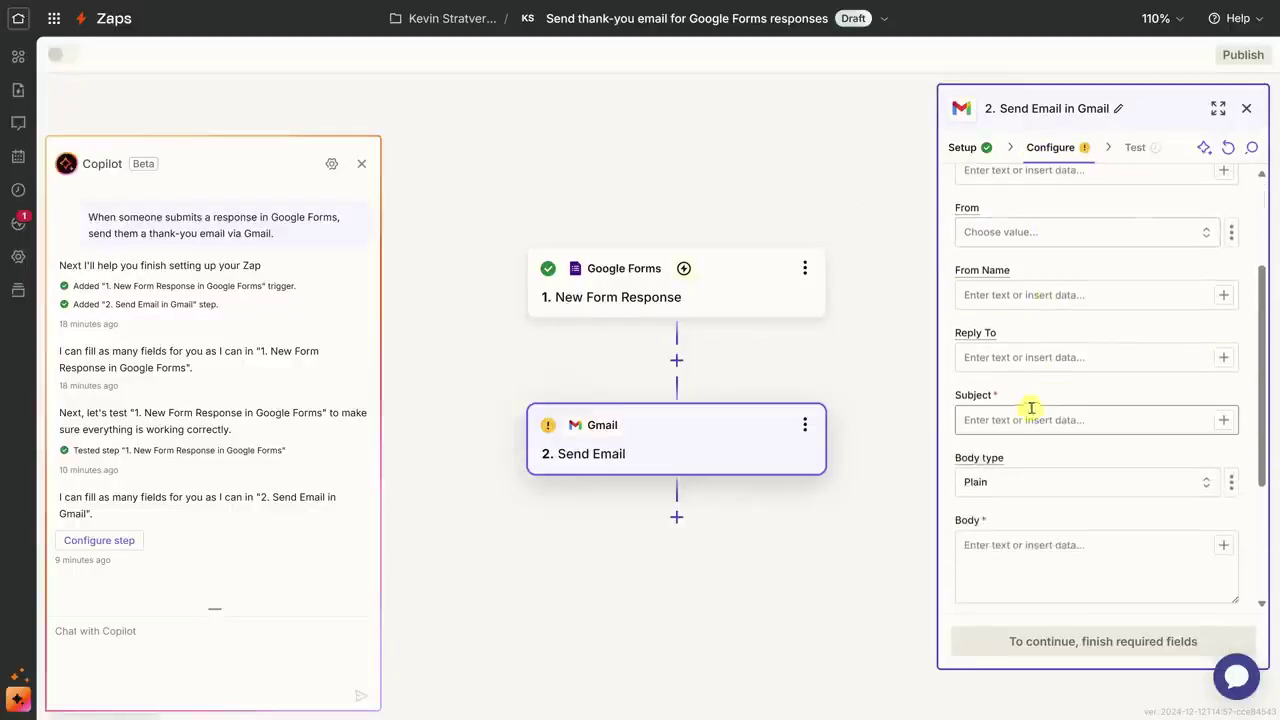
scroll(1086, 406, down, 2)
scroll(1077, 410, up, 1)
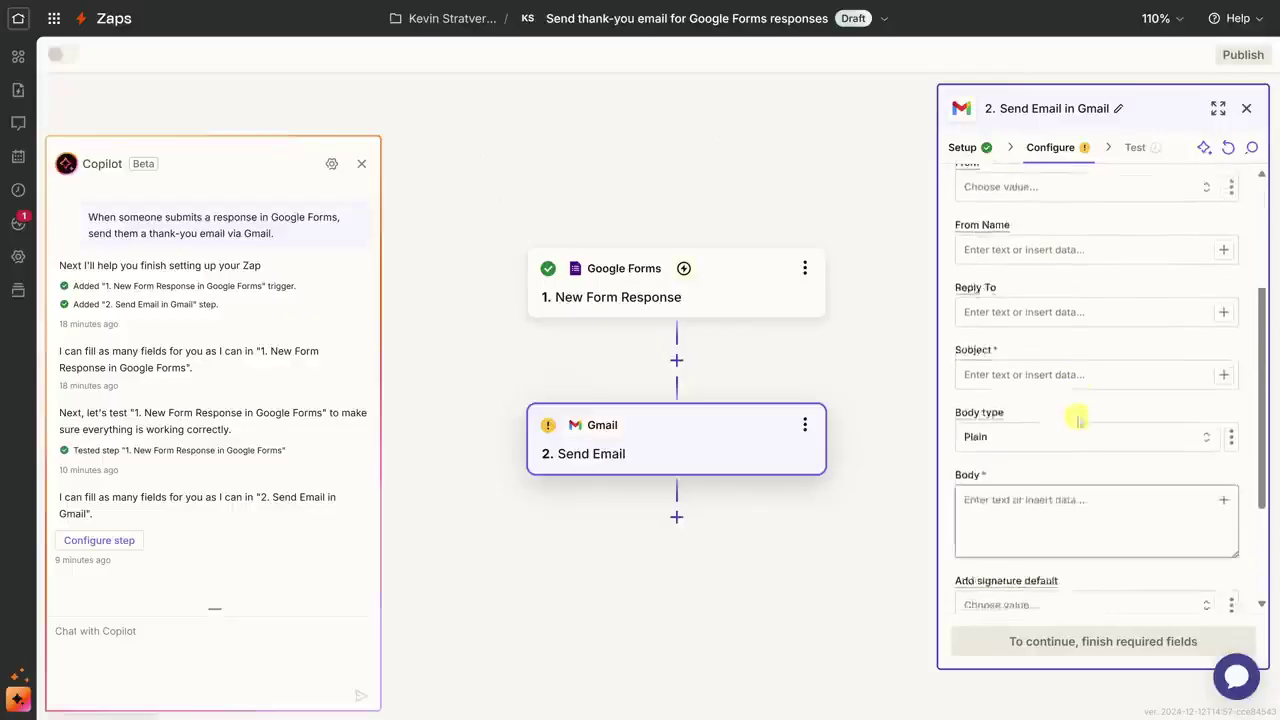
scroll(1077, 420, up, 3)
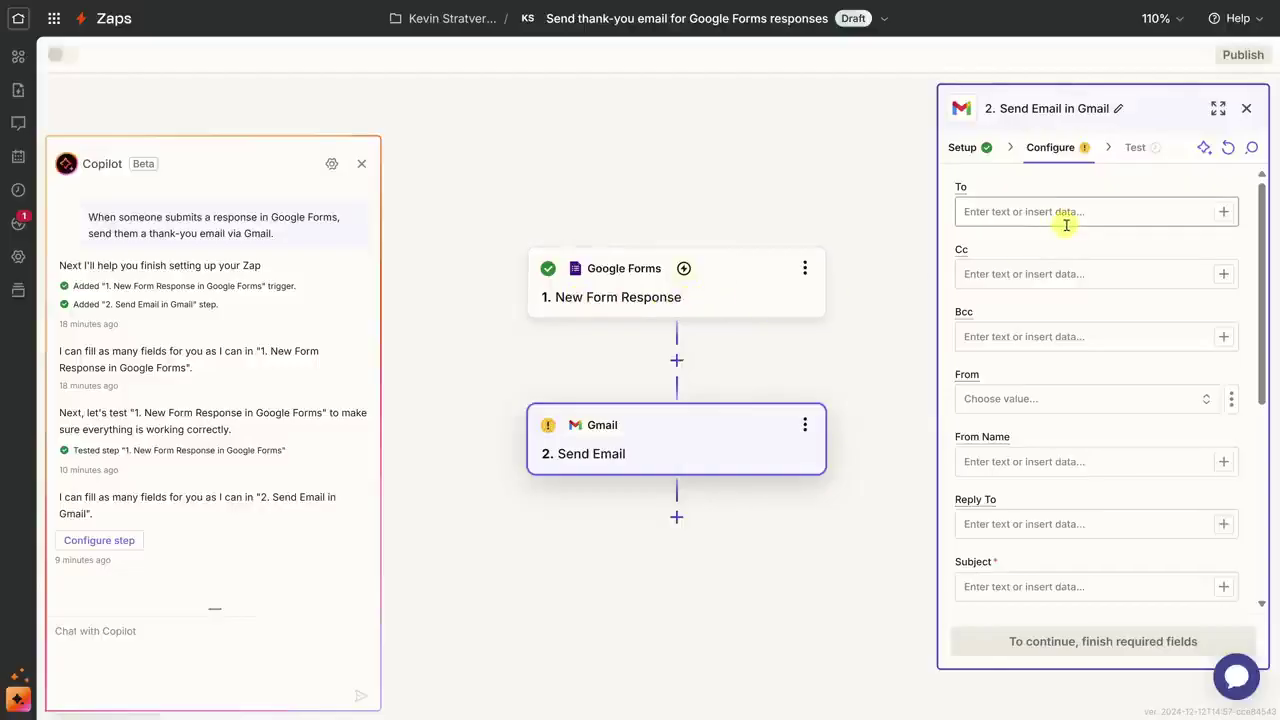
click(1013, 210)
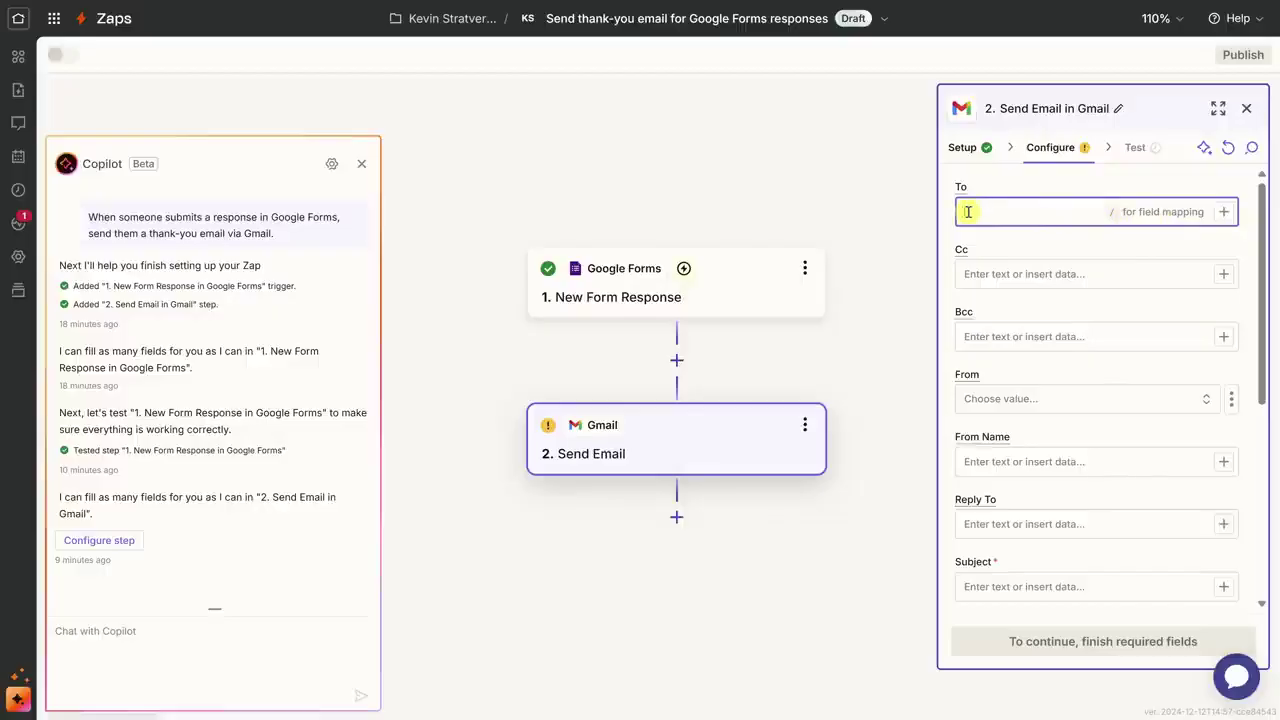
key(slash)
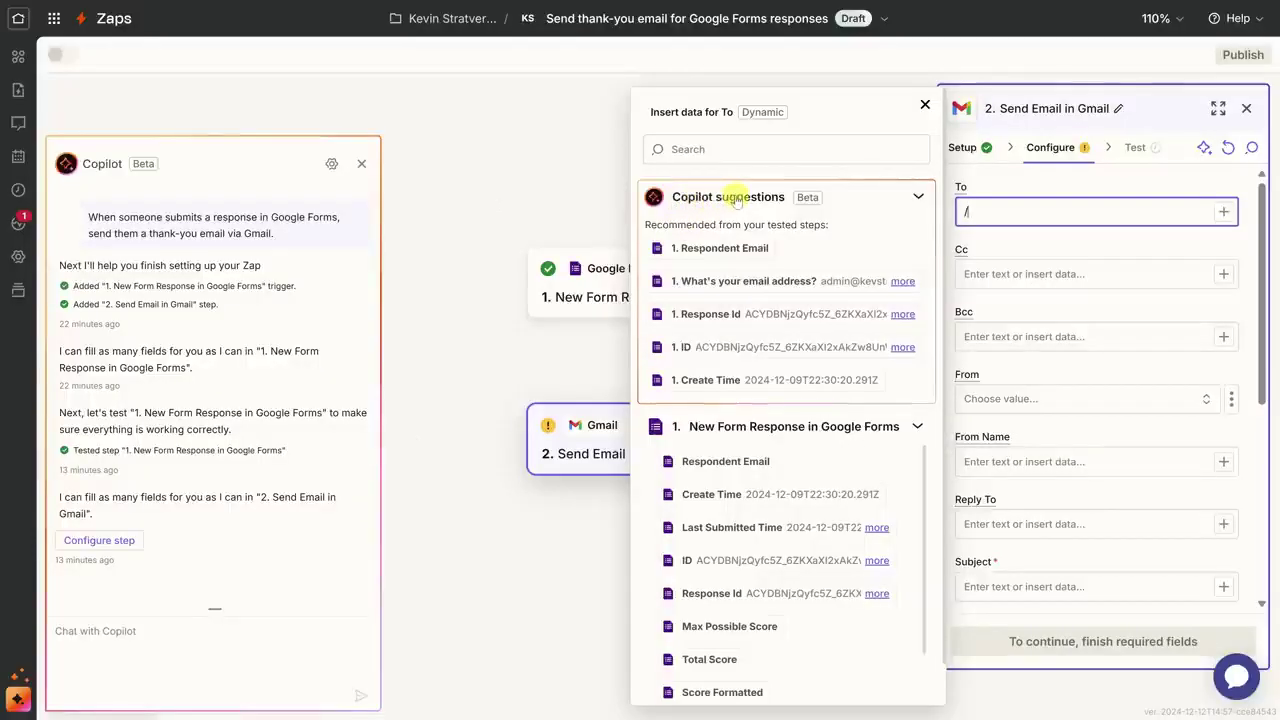
scroll(763, 416, down, 1)
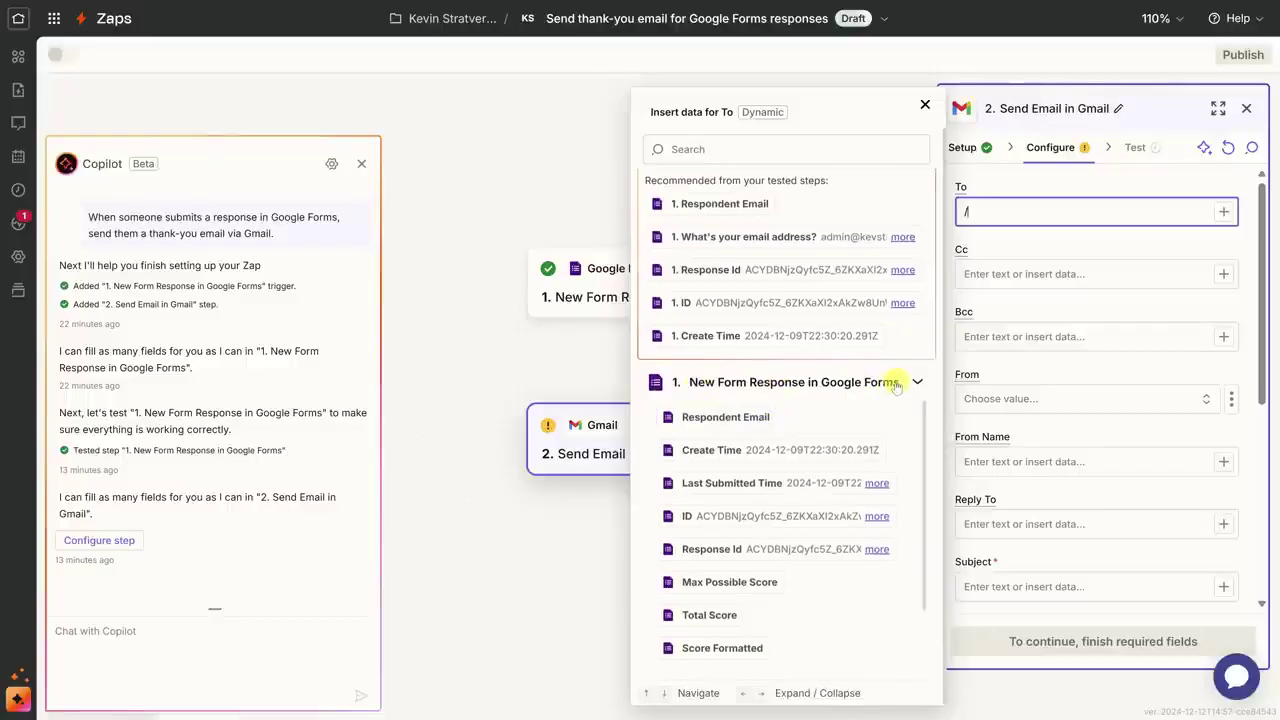
scroll(792, 418, up, 1)
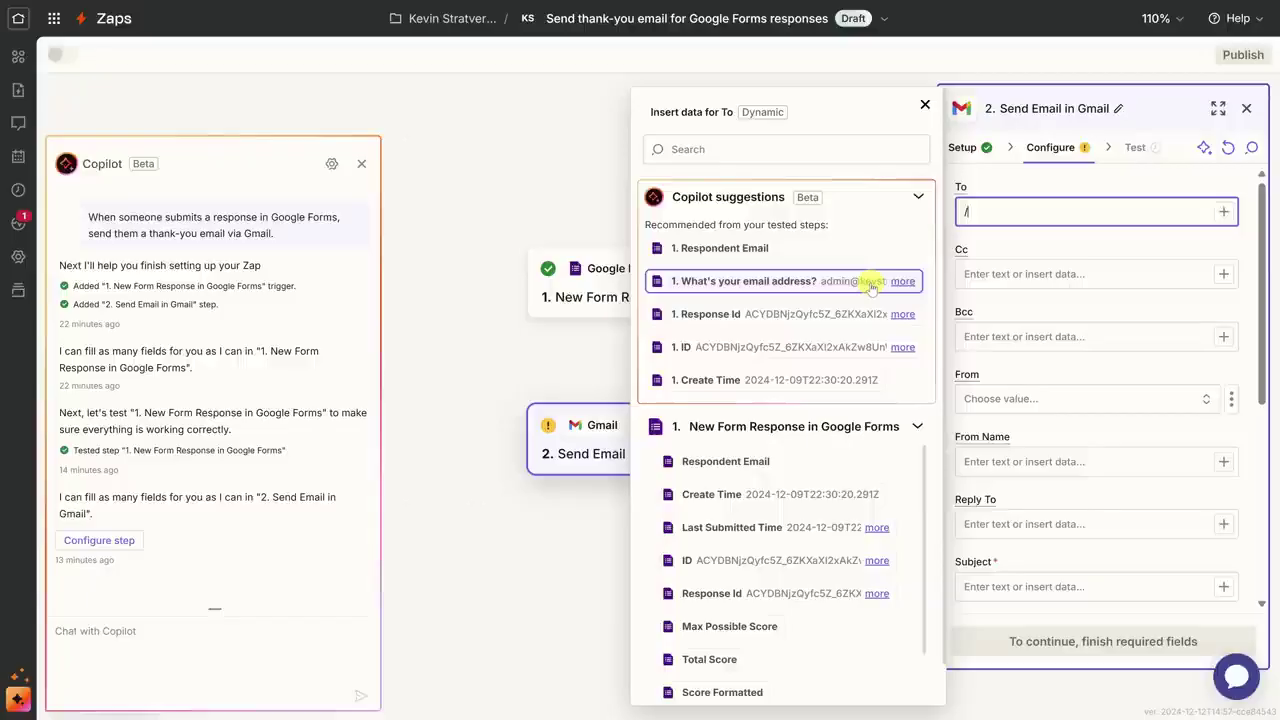
click(797, 283)
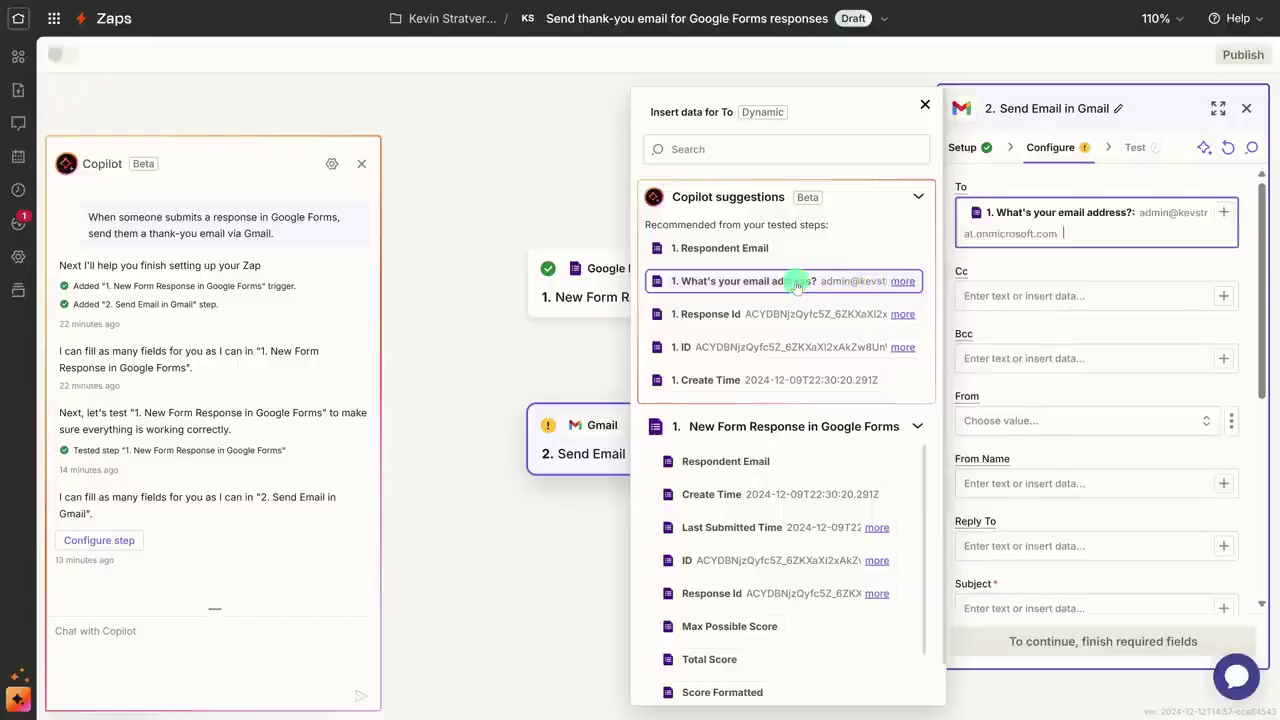
click(925, 104)
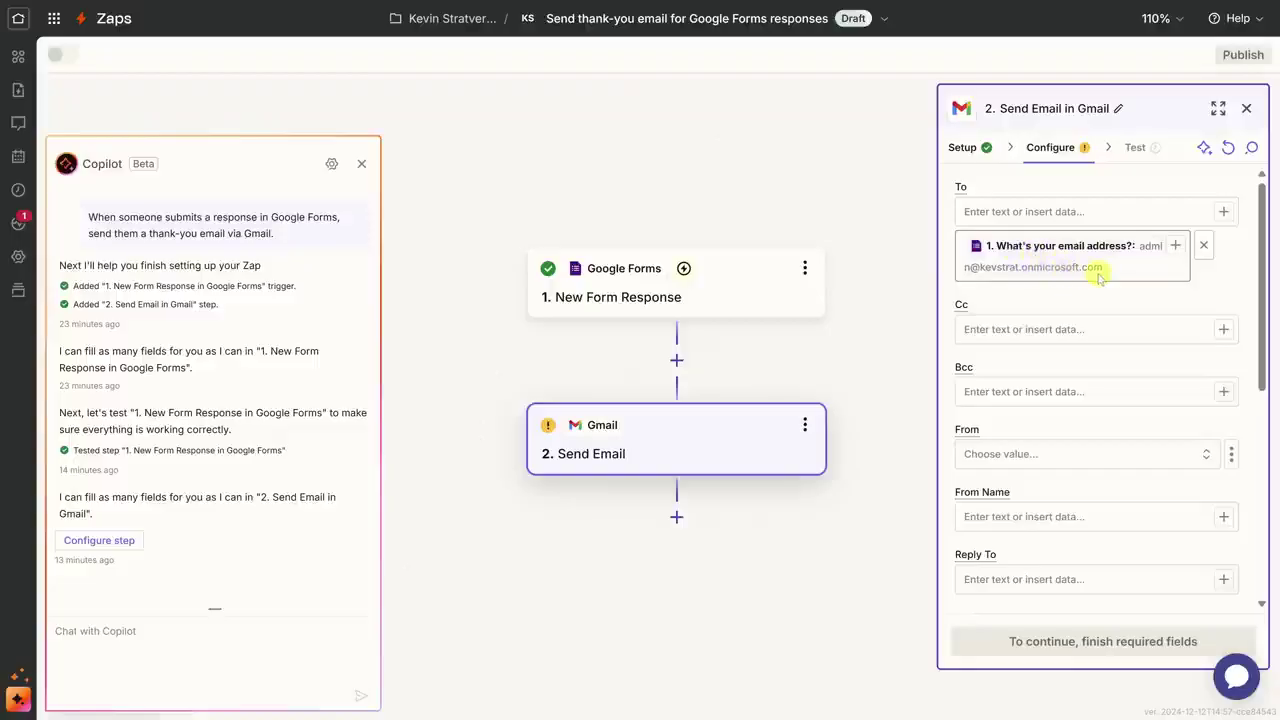
Choose the connected Gmail account as the From address and set the subject to "Thanks for your feedback!"
click(1044, 454)
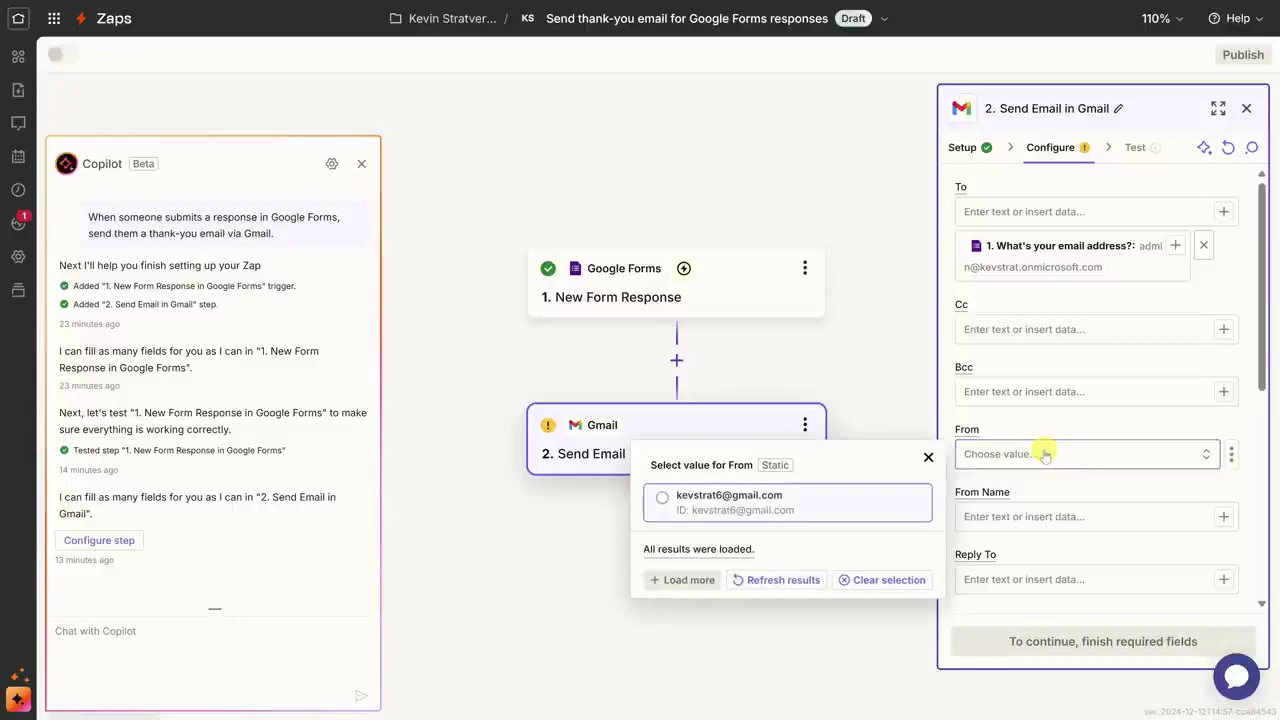
click(676, 502)
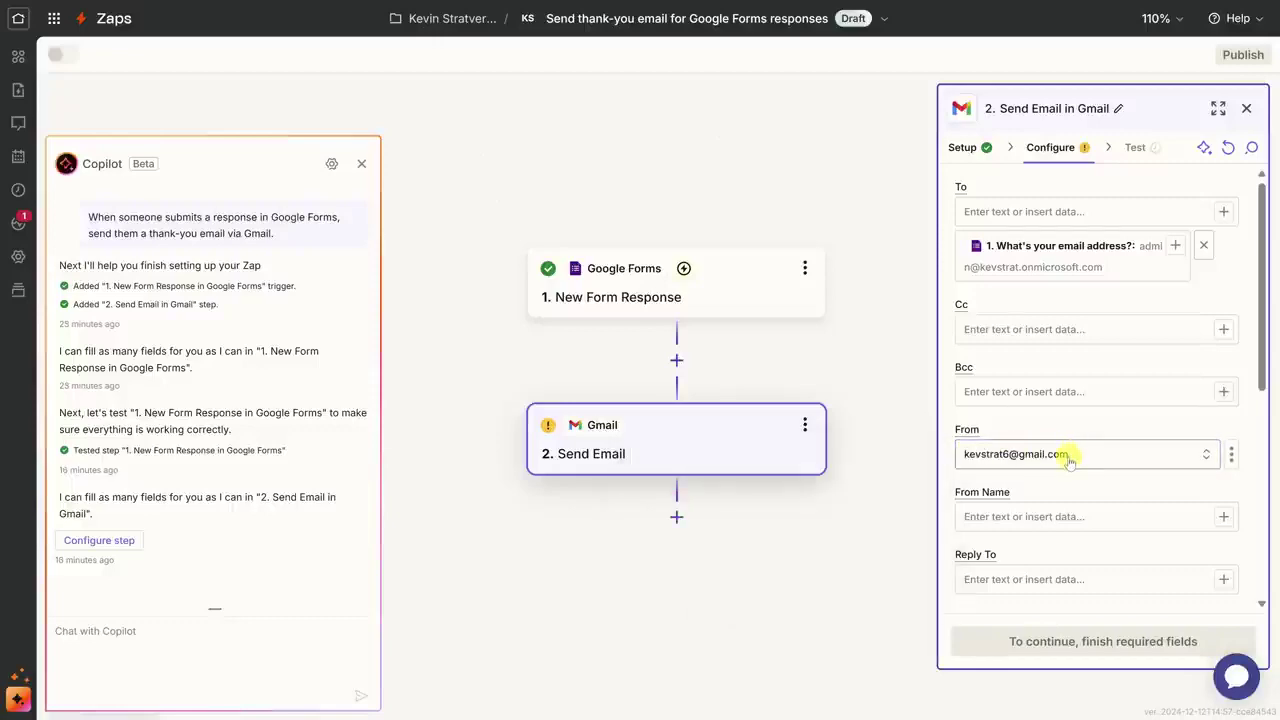
scroll(1070, 460, down, 5)
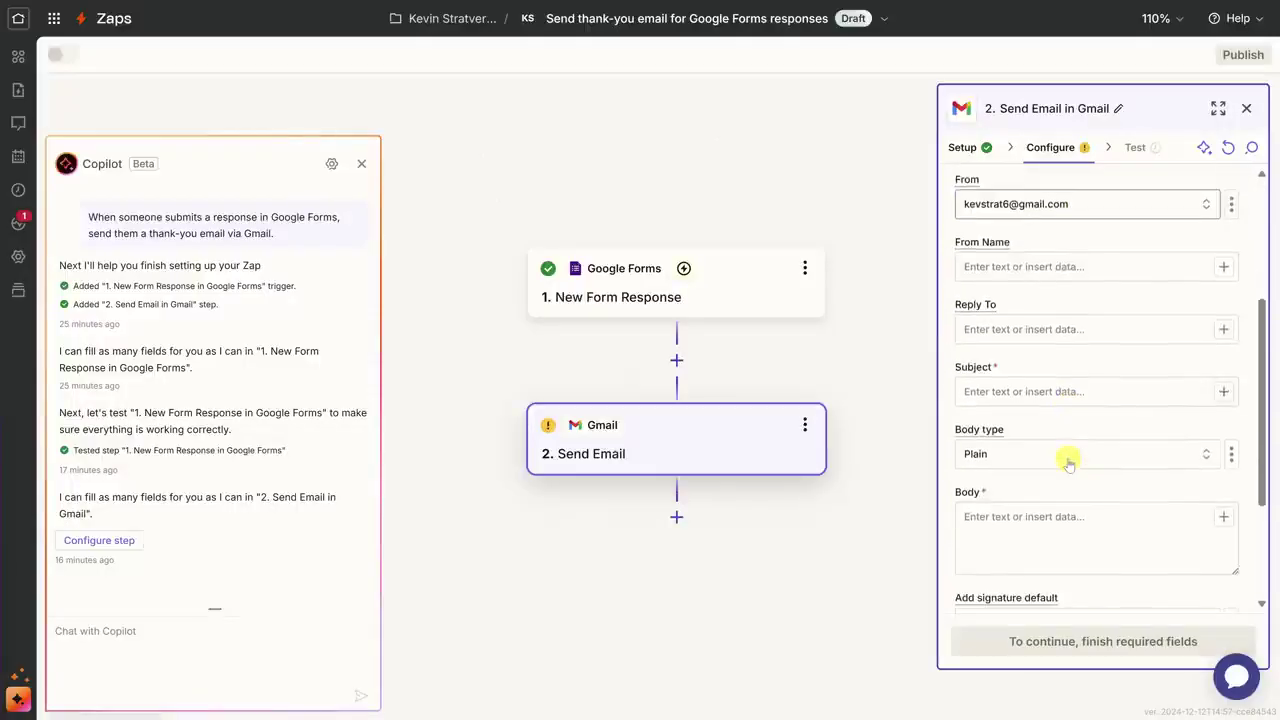
scroll(1068, 462, down, 3)
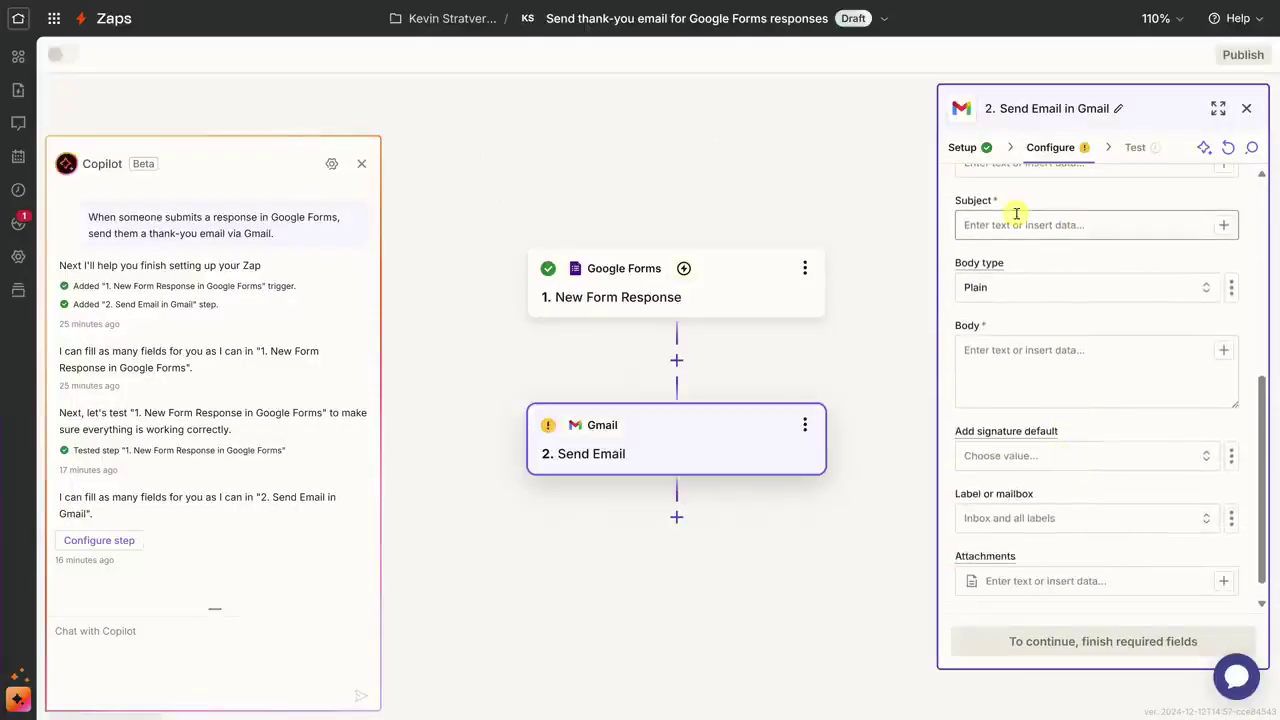
click(1015, 225)
text(Thanks for your feedback!)
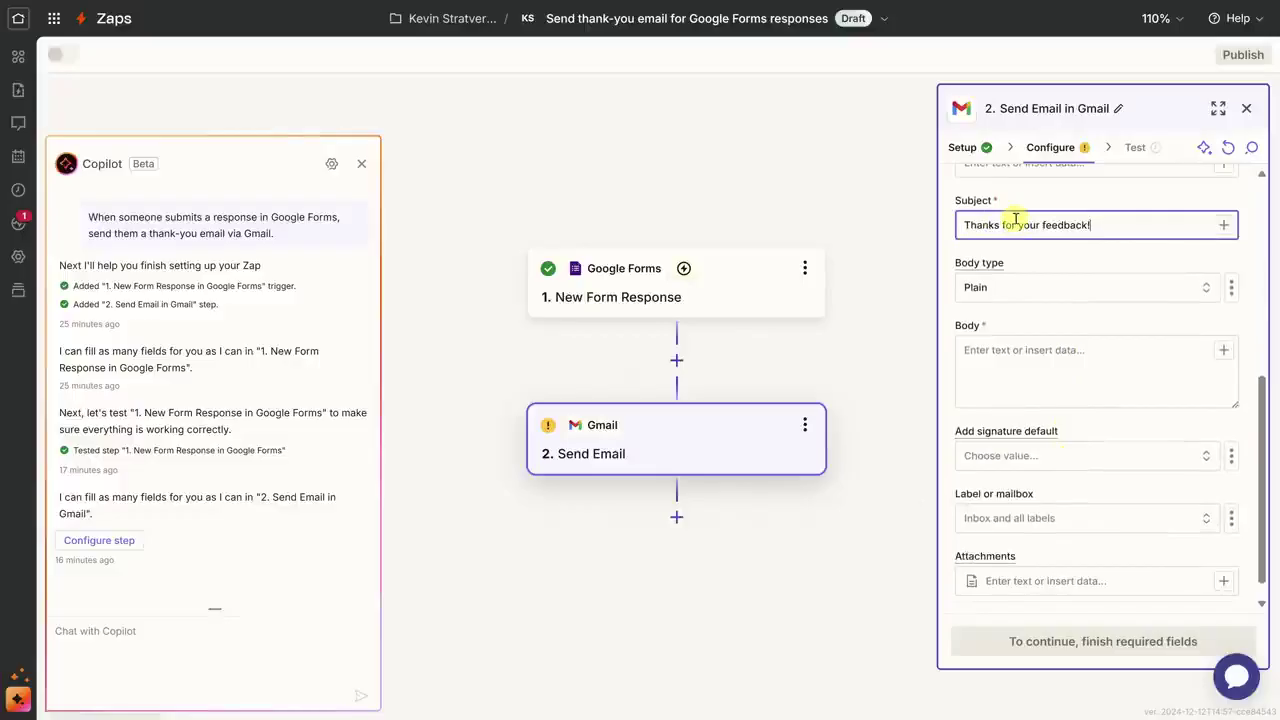
Compose the body as "Hi", the "What's your name?" answer, a comma, "We appreciate your feedback!" and the "What's your feedback?" answer on separate lines
click(983, 327)
click(986, 349)
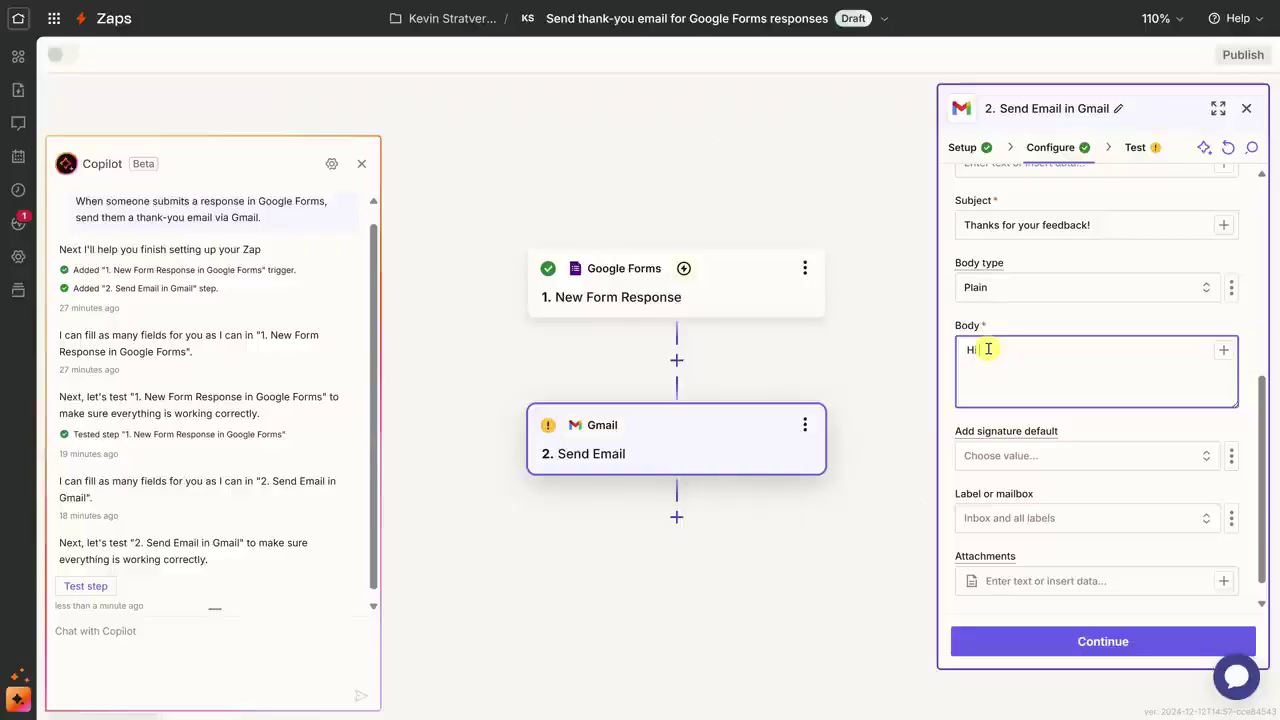
text(/)
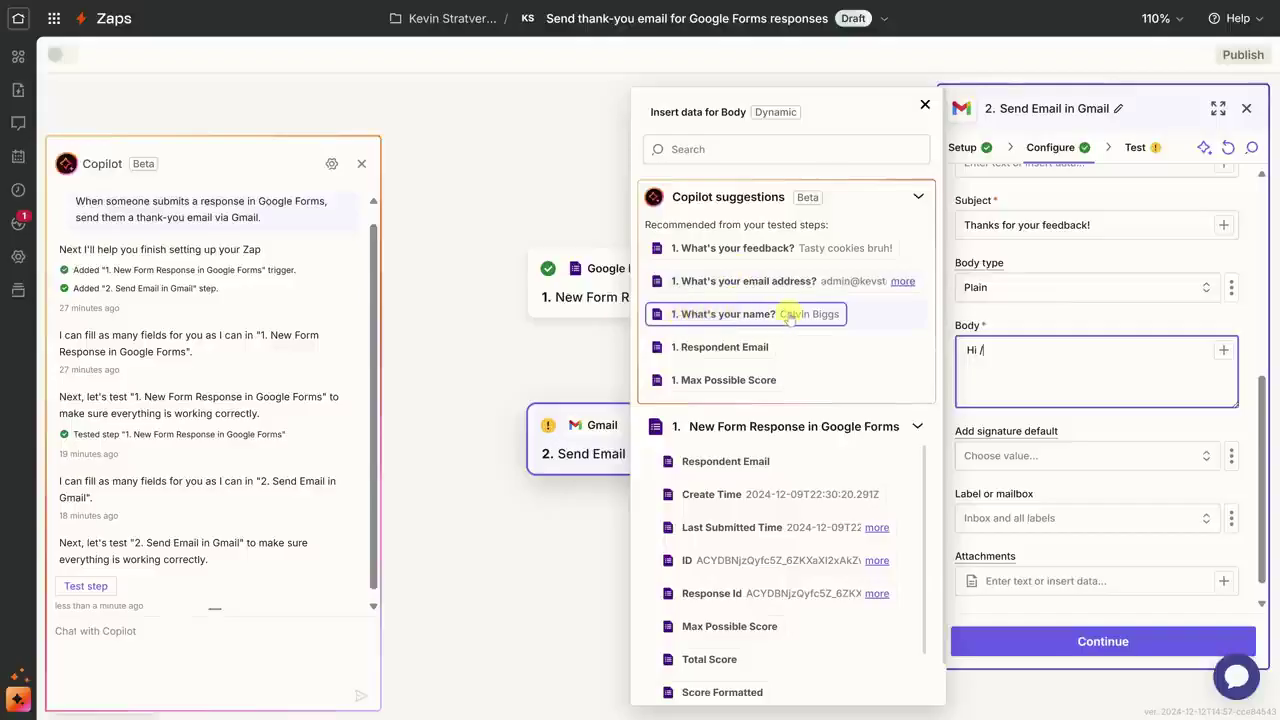
click(788, 316)
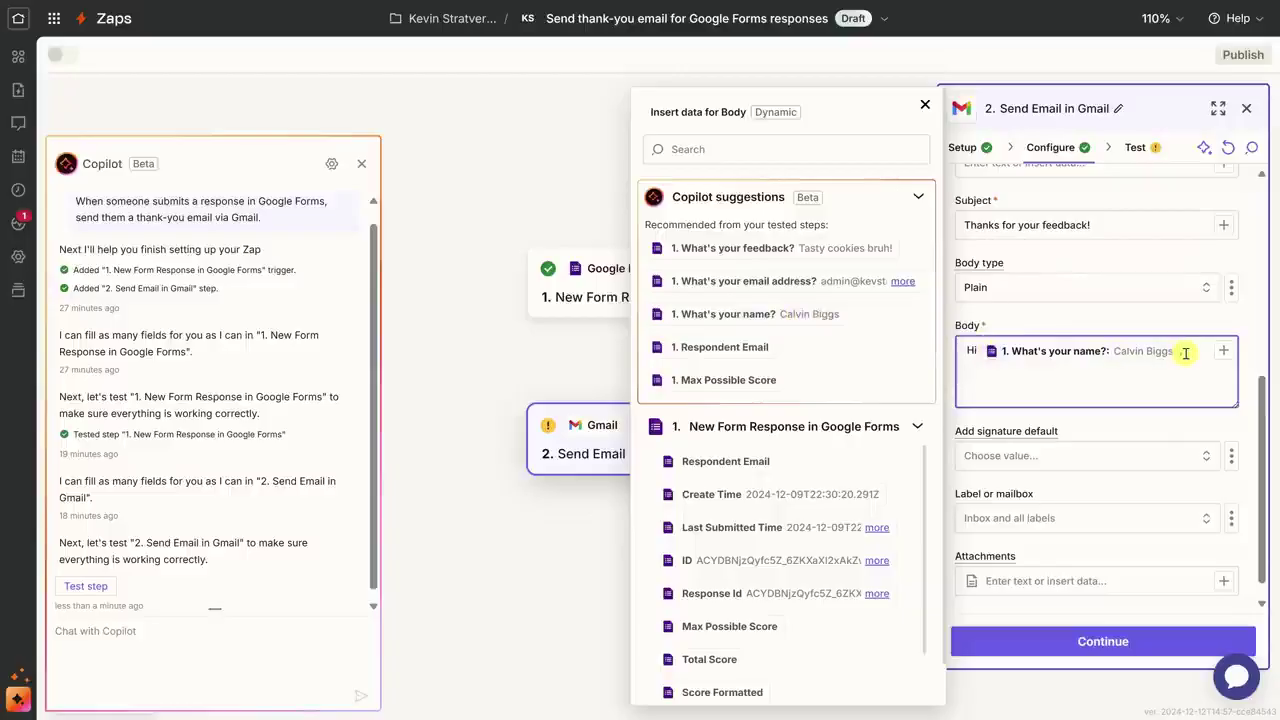
text(We appreciate your feedback!)
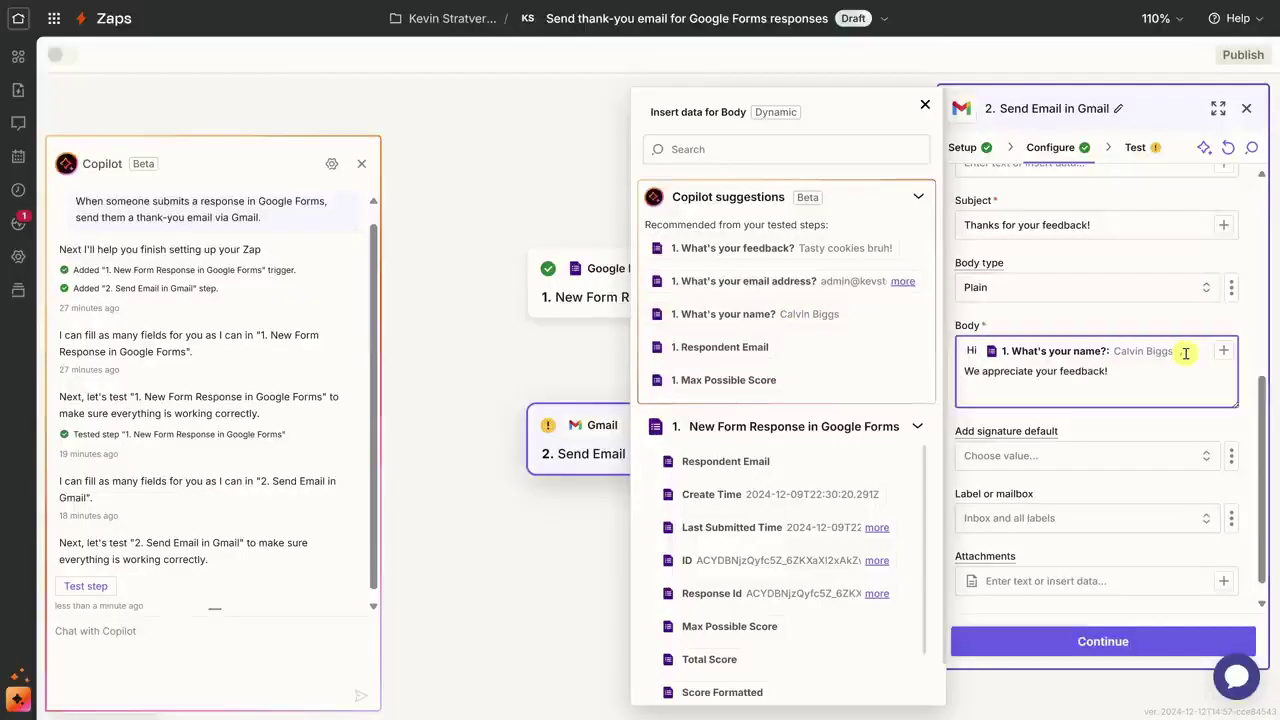
click(1185, 353)
text(,)
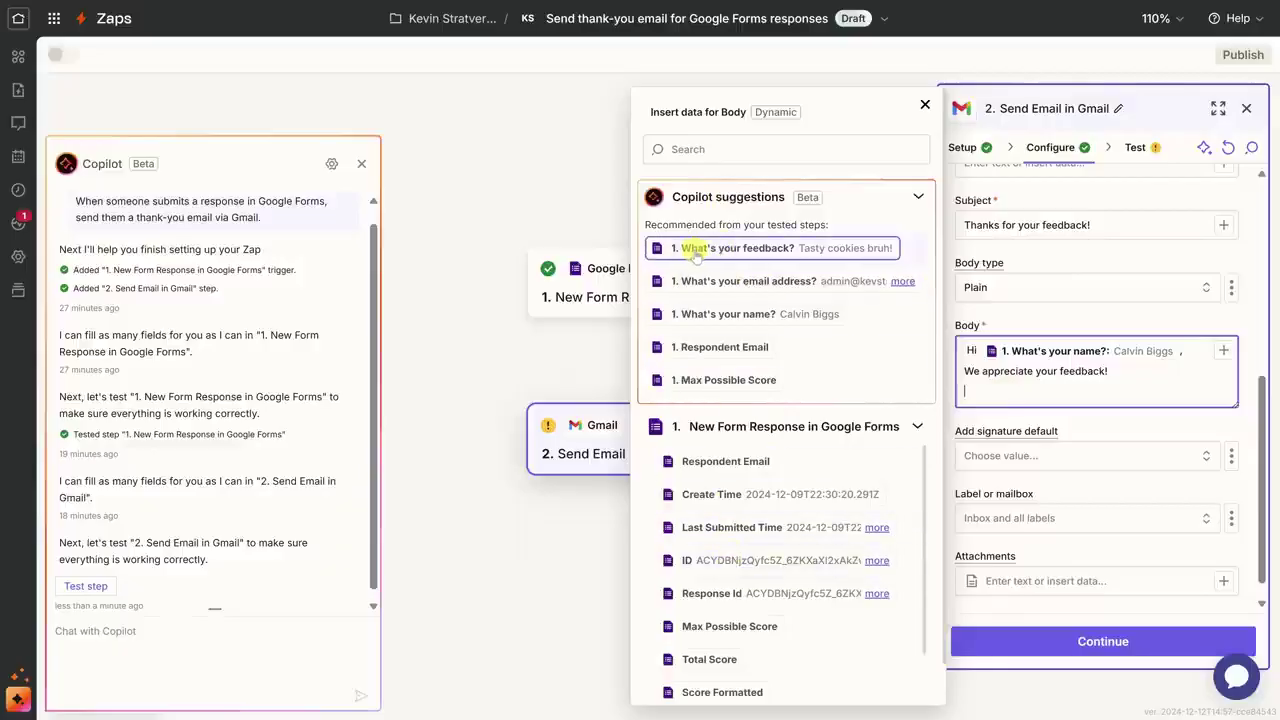
click(842, 250)
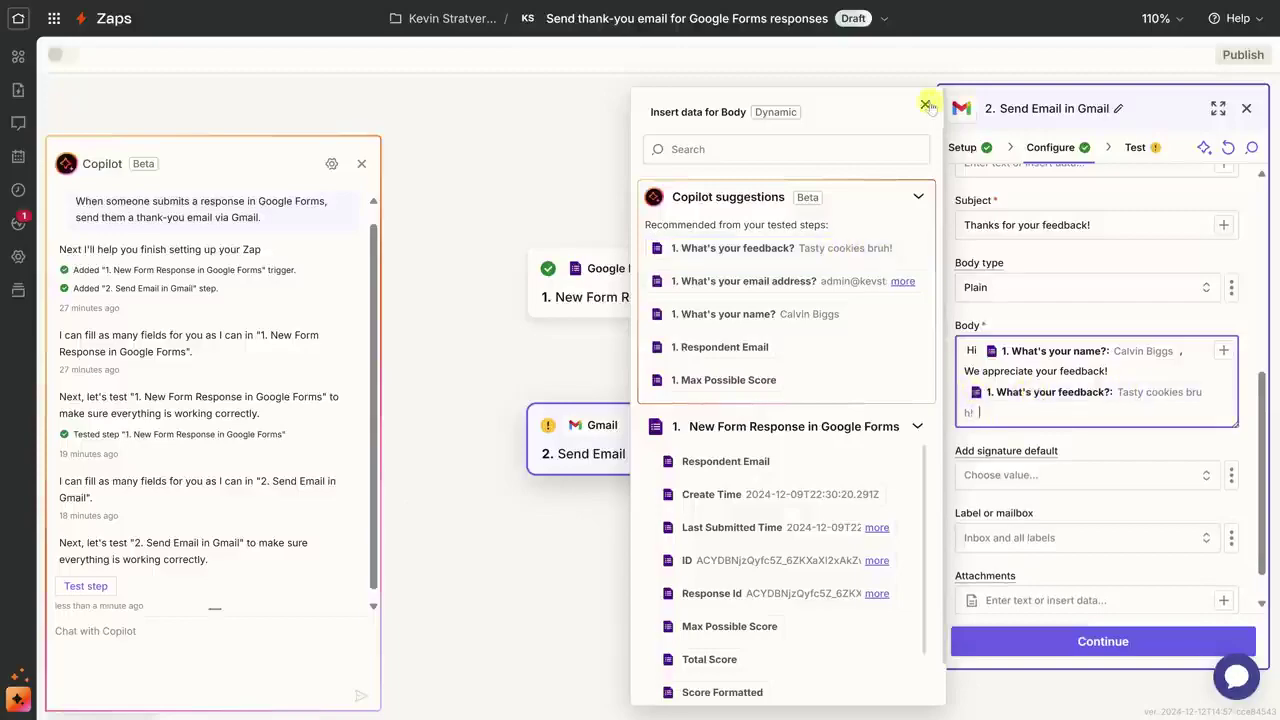
click(925, 104)
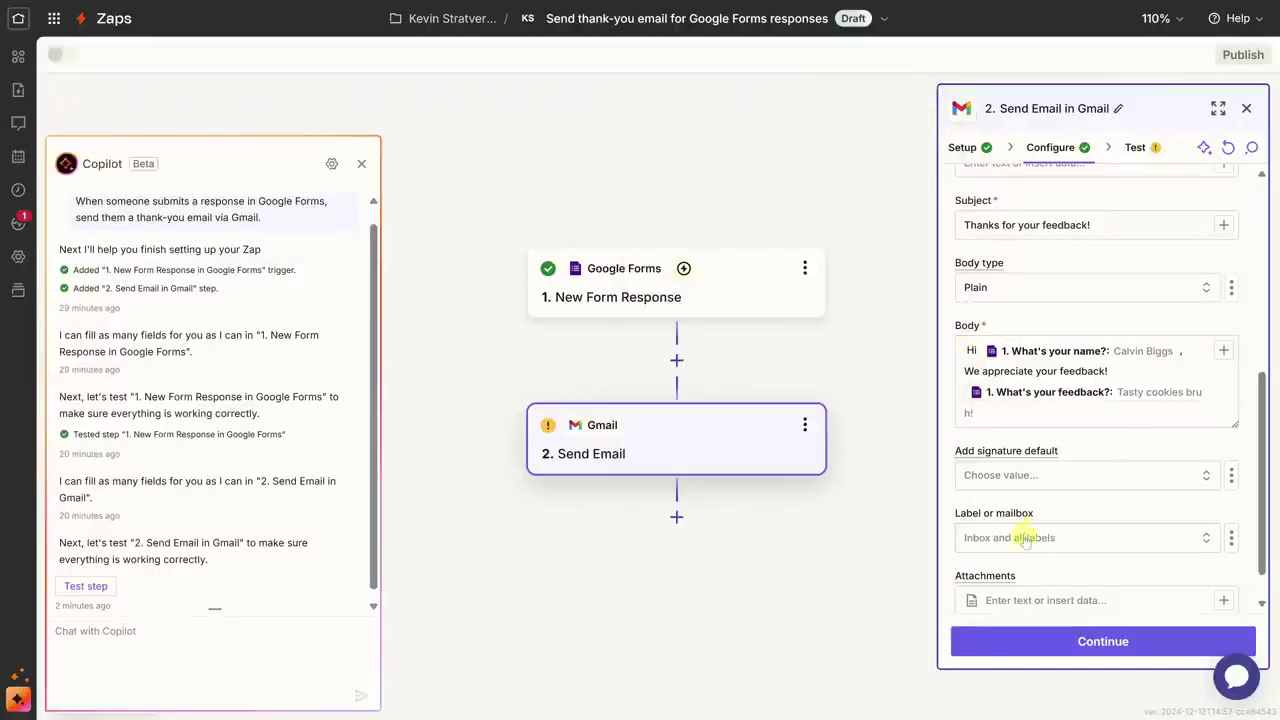
Test the Gmail Send Email step and check the received thank-you message in Outlook
click(1103, 645)
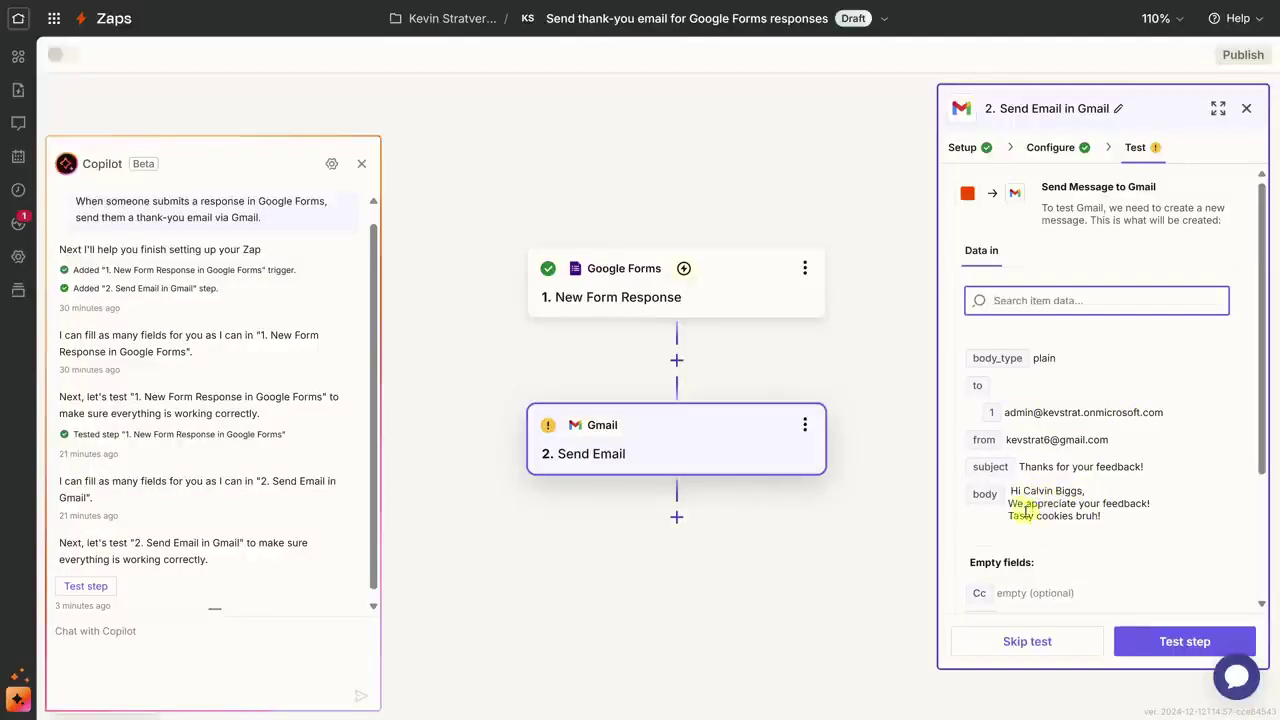
click(1165, 646)
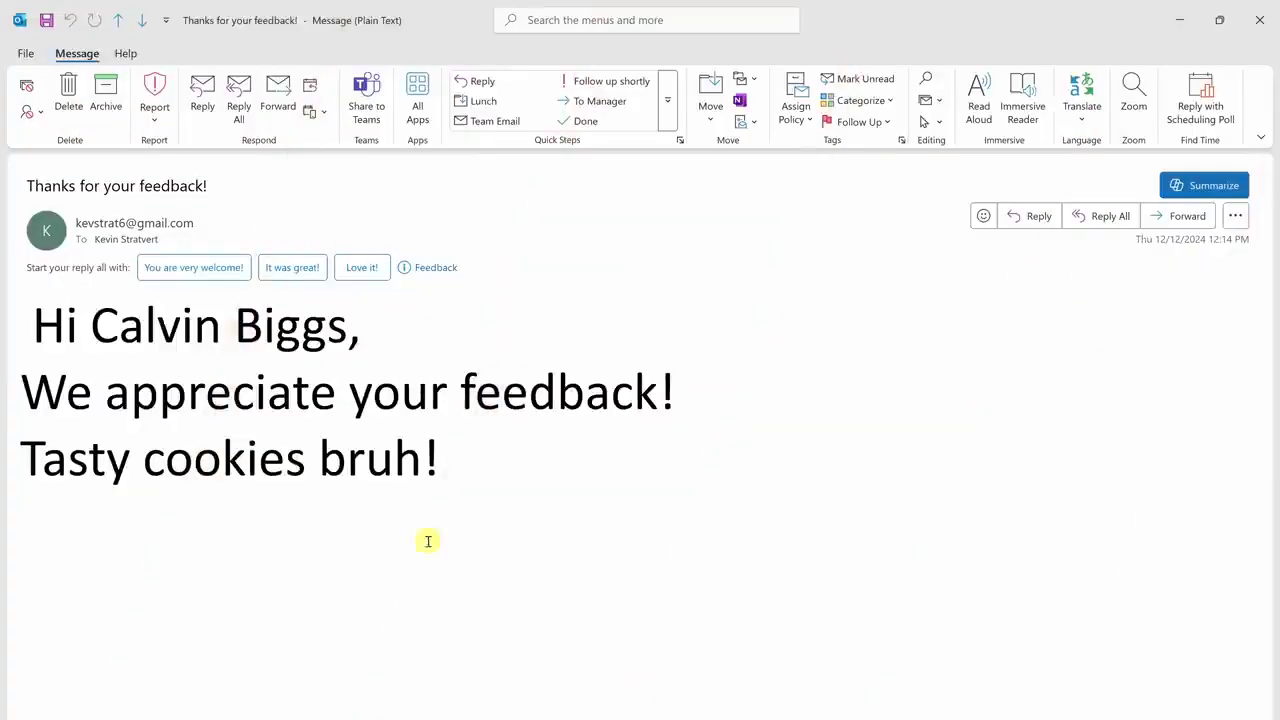
drag(91, 325, 477, 451)
click(430, 457)
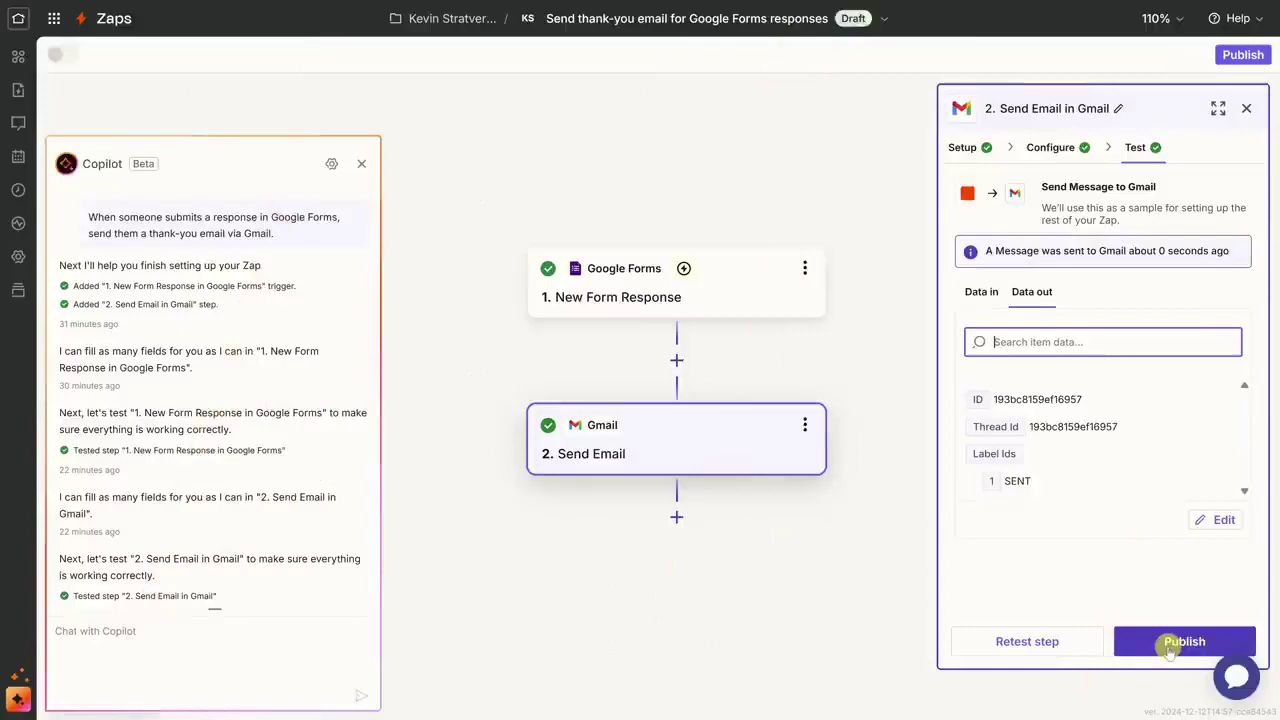
Publish the Zap and go to the list of Zaps
click(1170, 648)
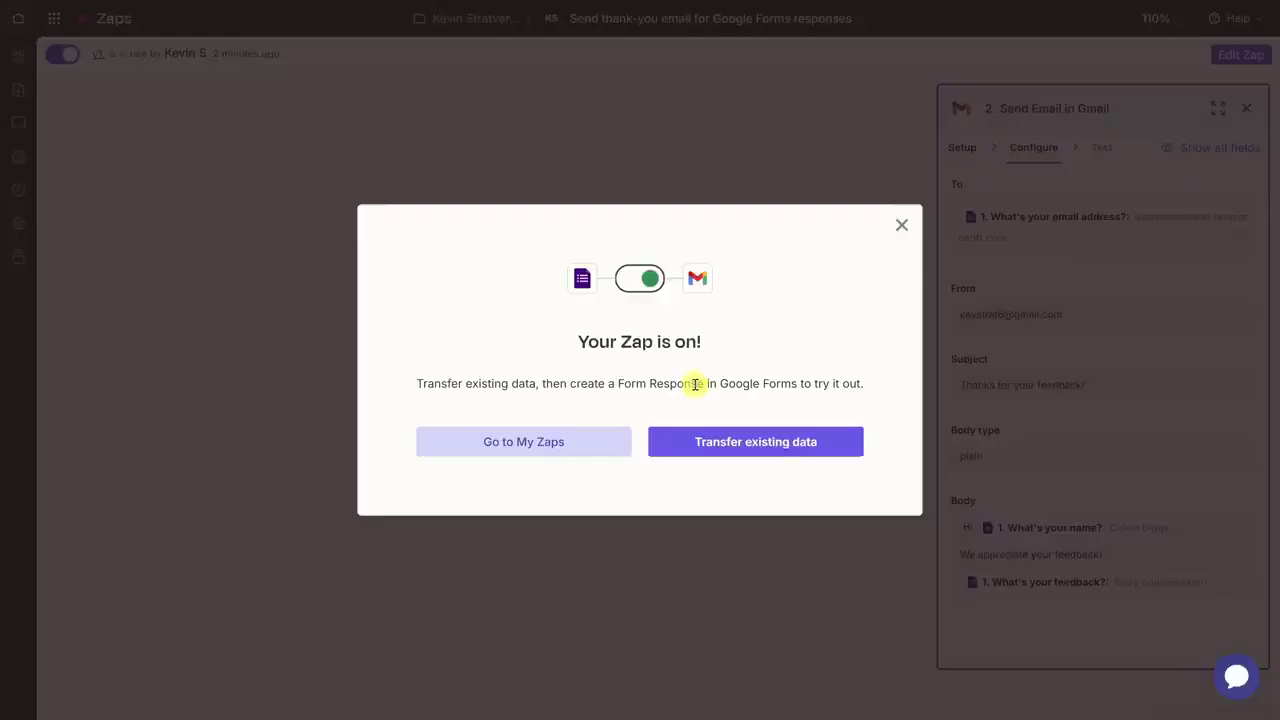
click(524, 443)
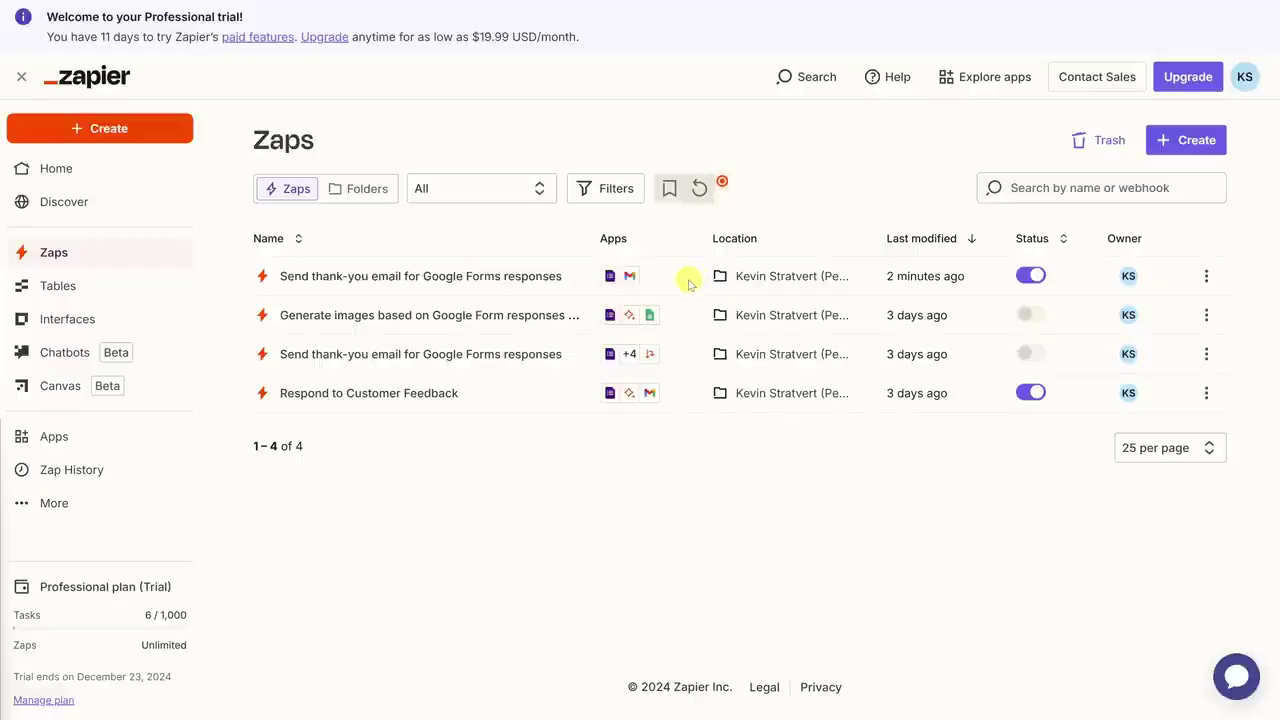
Reopen the published thank-you email Zap for editing and insert a Formatter step between Google Forms and Gmail
click(469, 277)
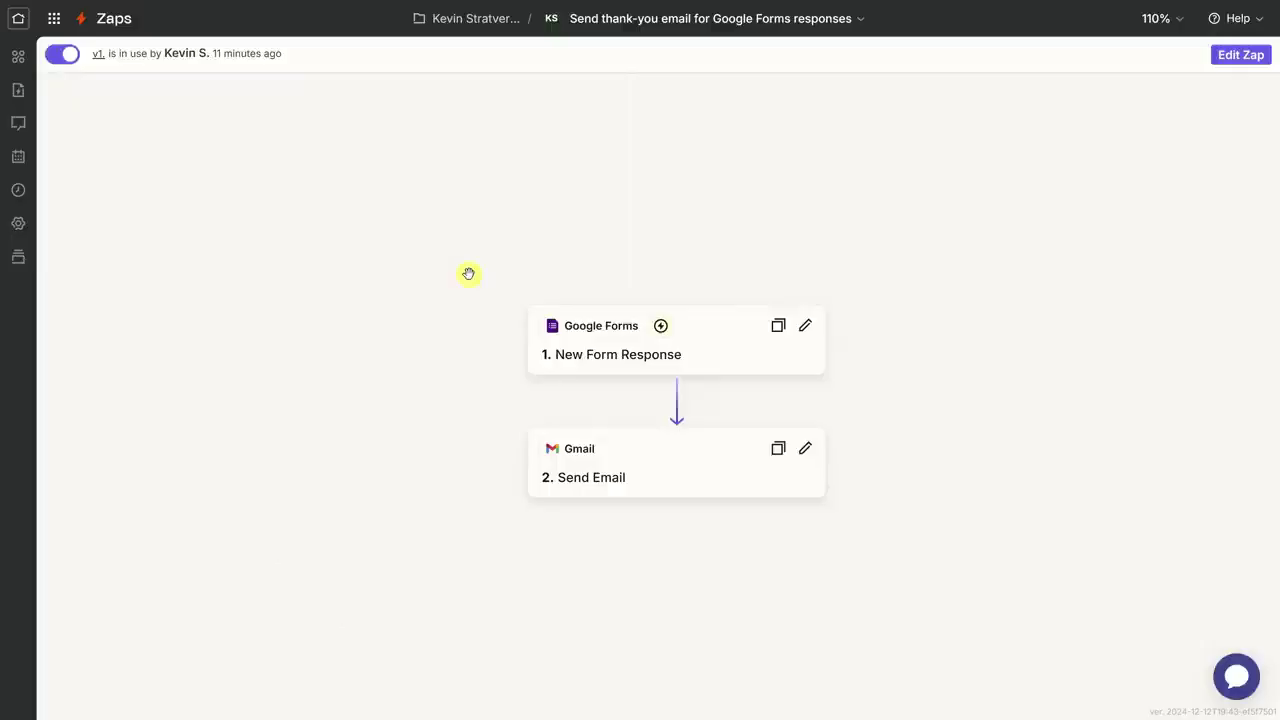
click(1242, 56)
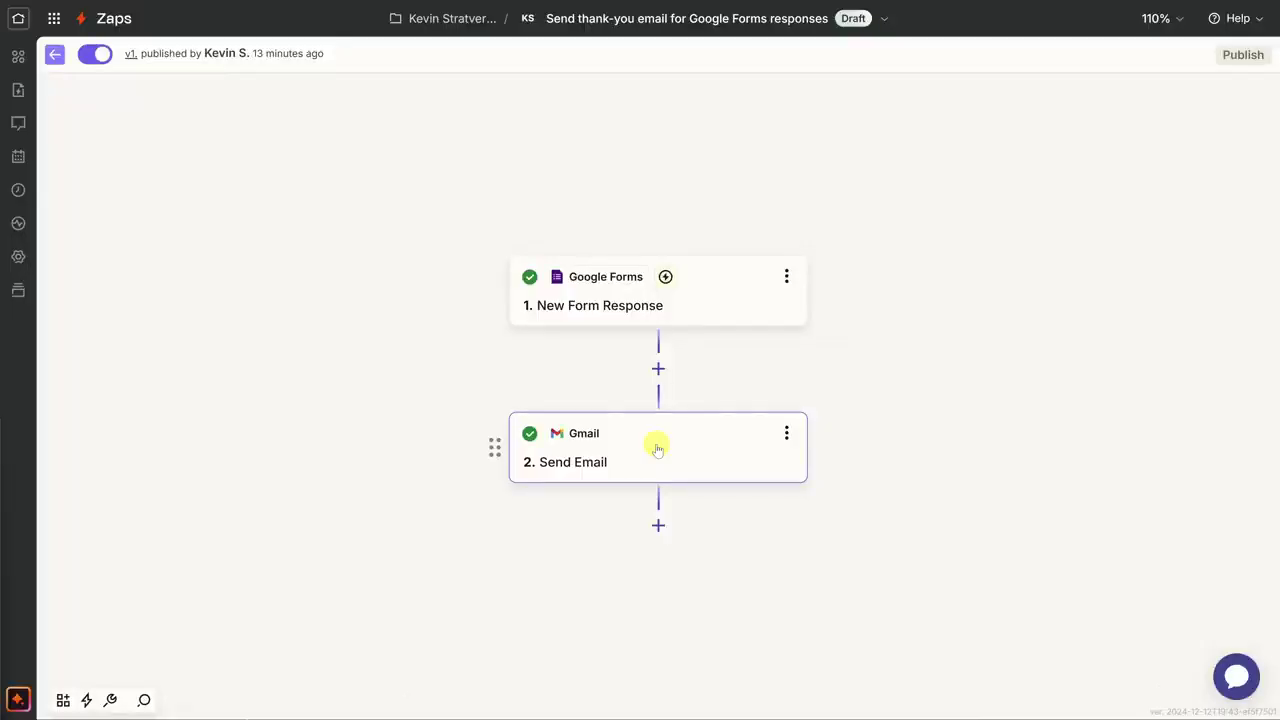
click(658, 370)
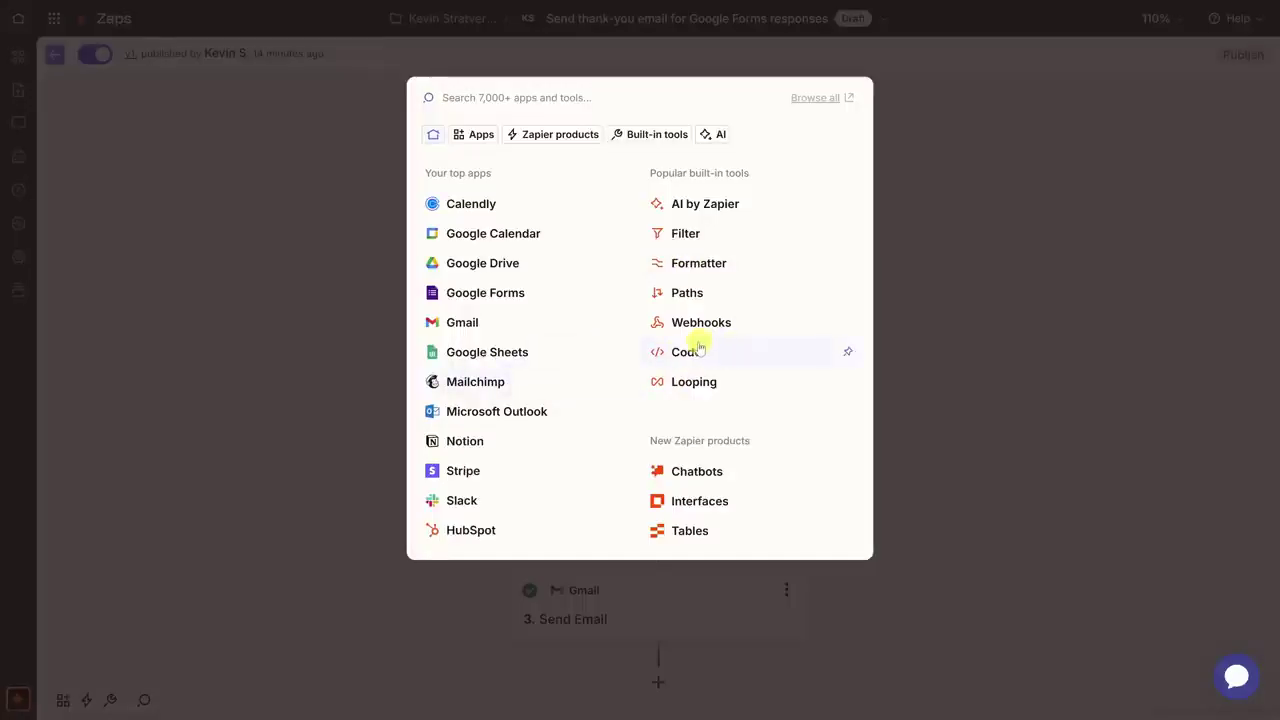
click(699, 264)
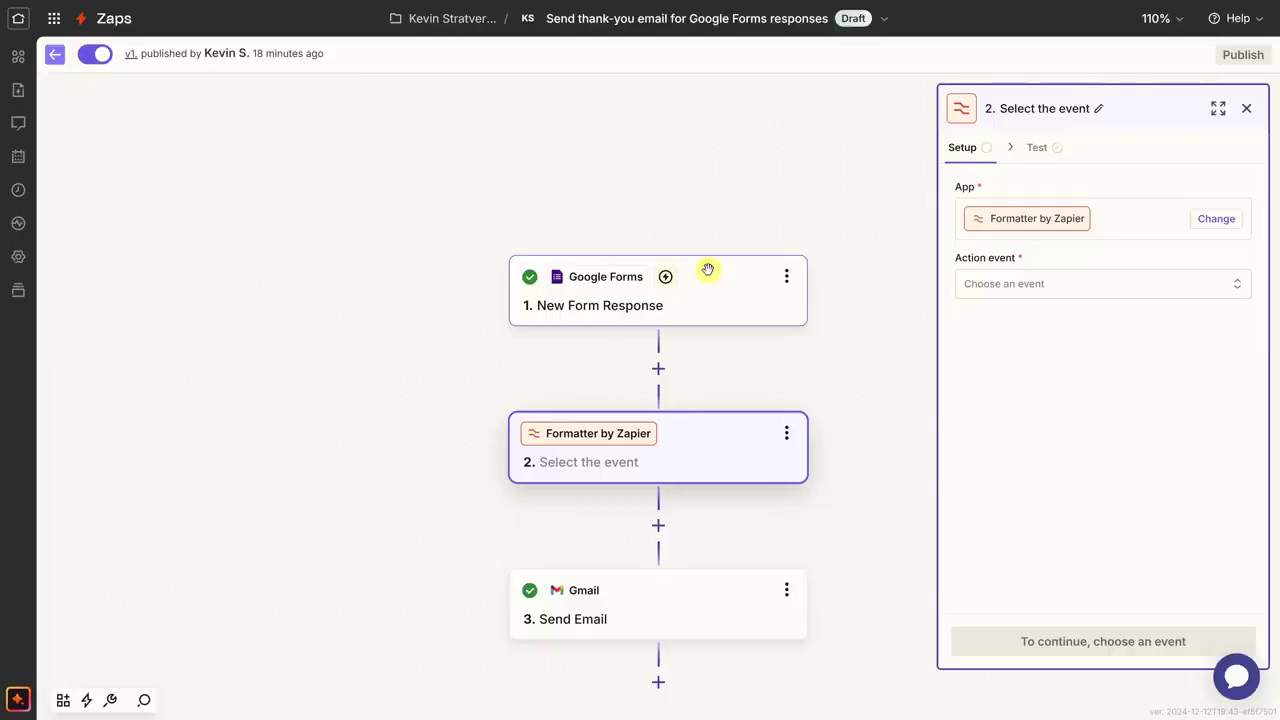
Set the Formatter step's action event to Text and continue to its configuration
click(1070, 287)
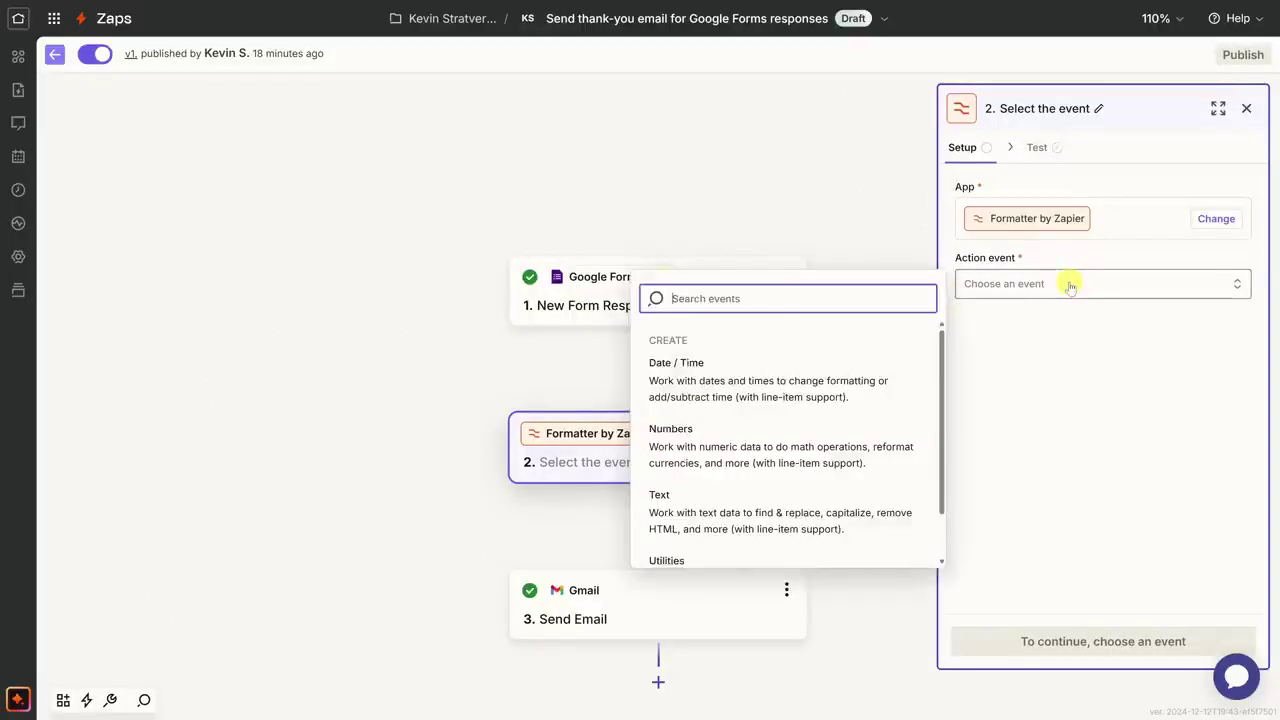
scroll(700, 368, down, 1)
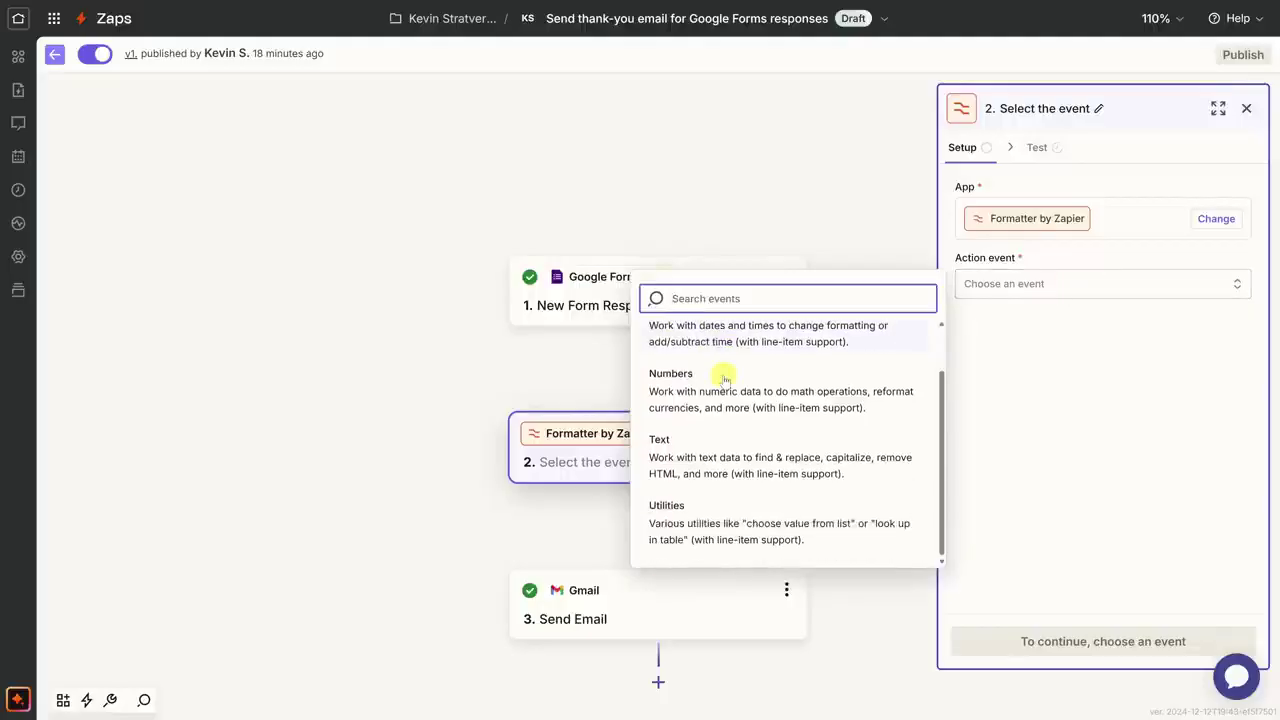
click(703, 450)
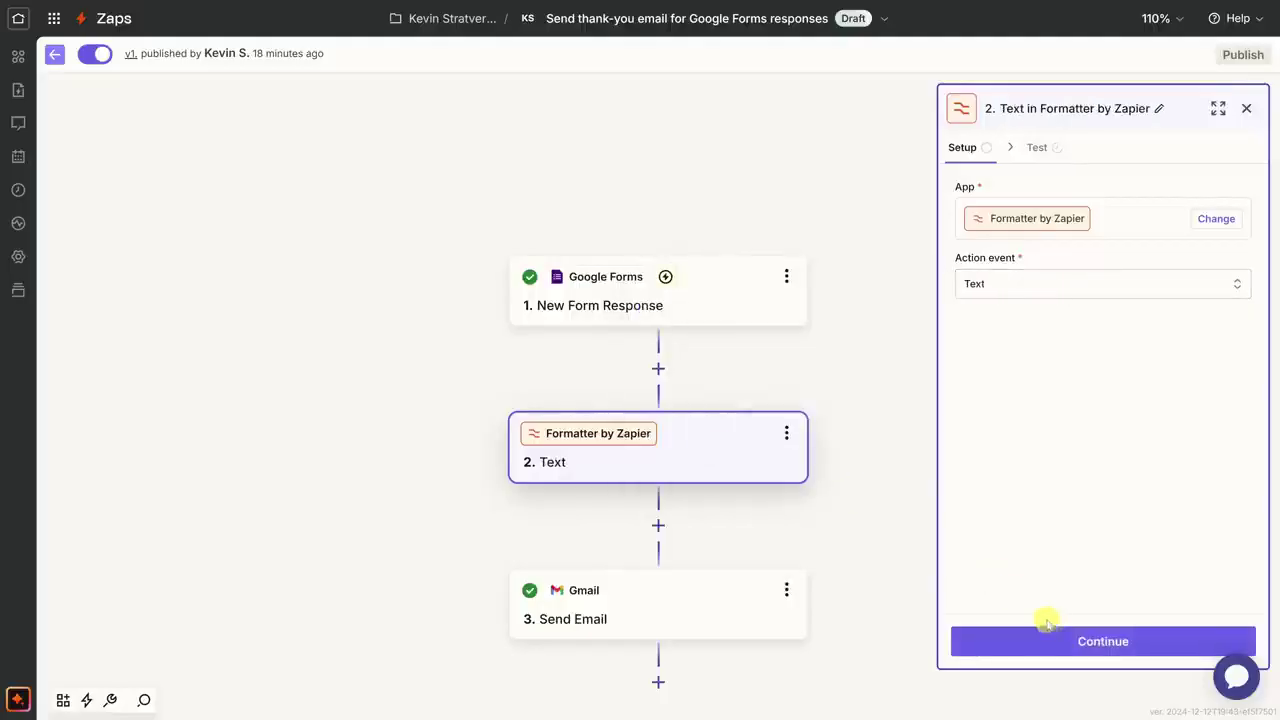
click(1103, 642)
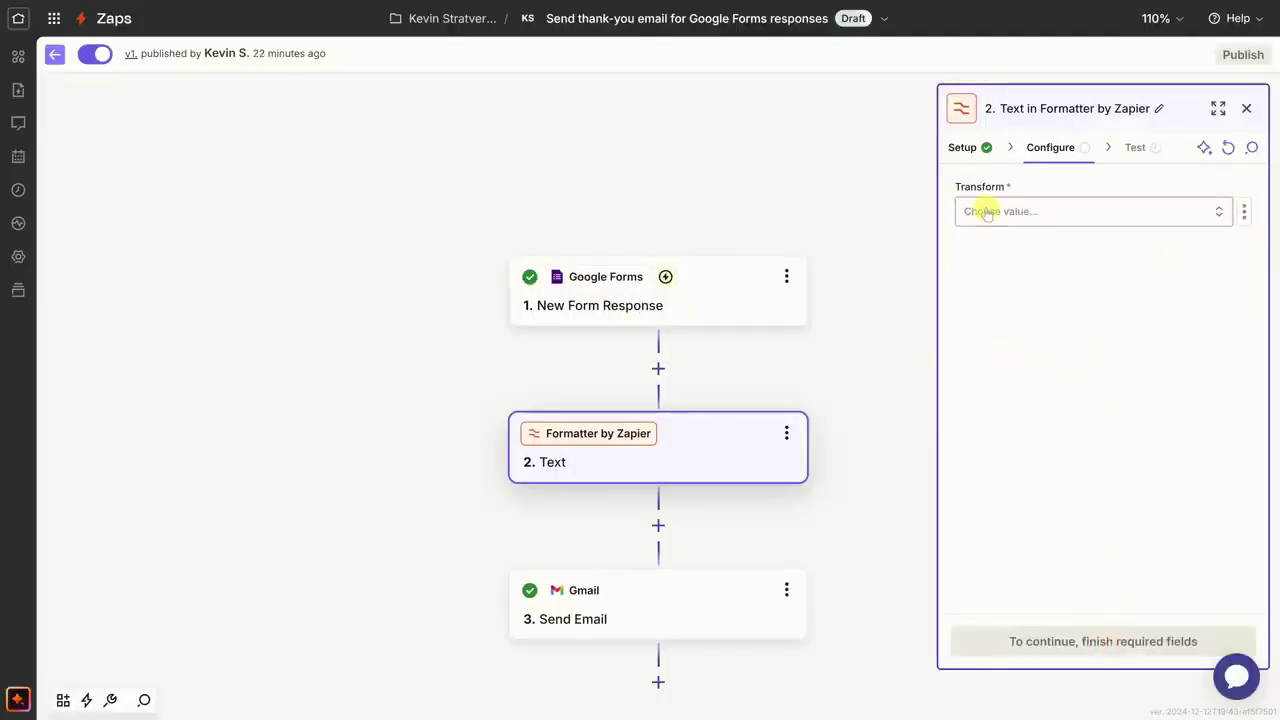
Set the Formatter step's transform to Split Text
click(1062, 211)
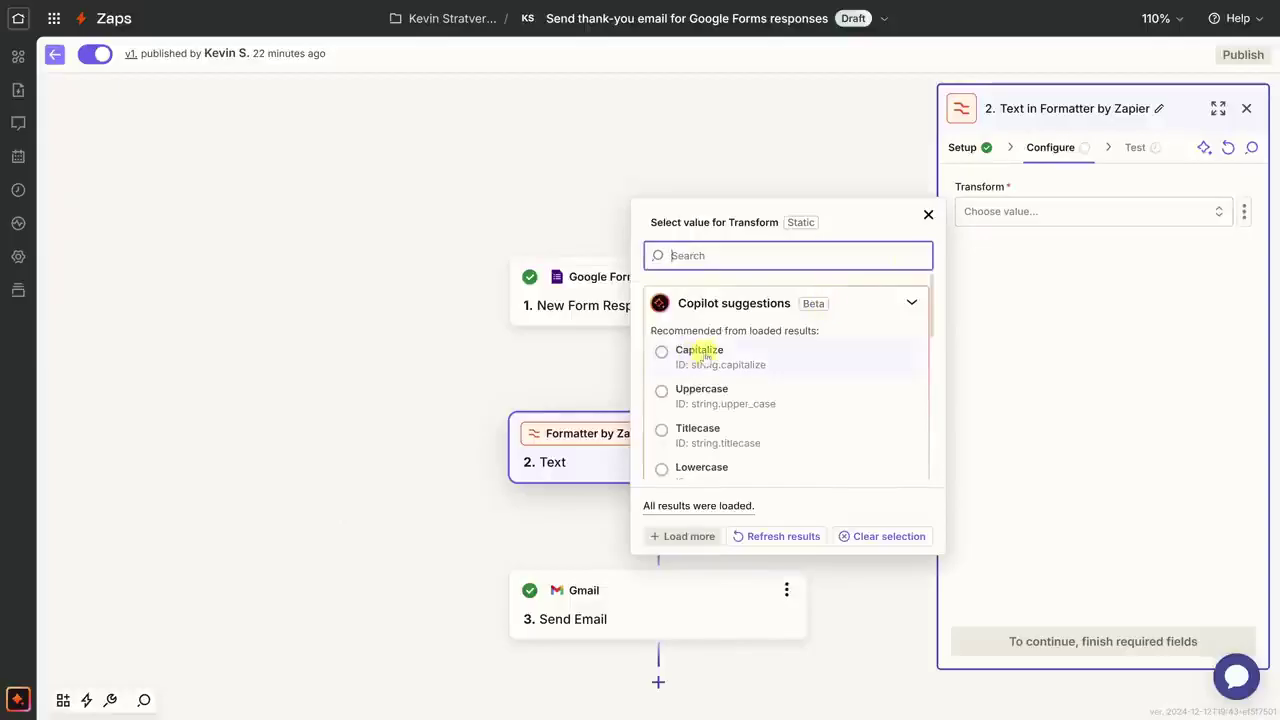
scroll(720, 350, down, 5)
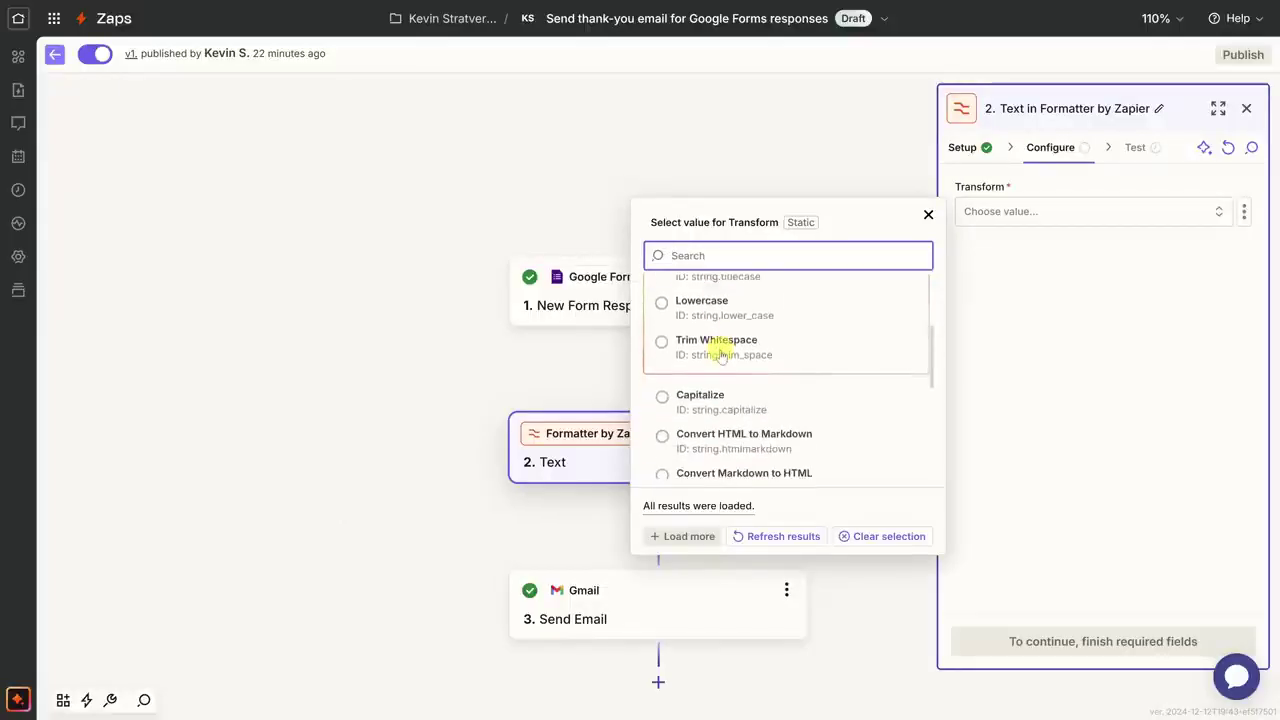
scroll(710, 355, up, 2)
scroll(862, 345, down, 4)
scroll(864, 345, down, 5)
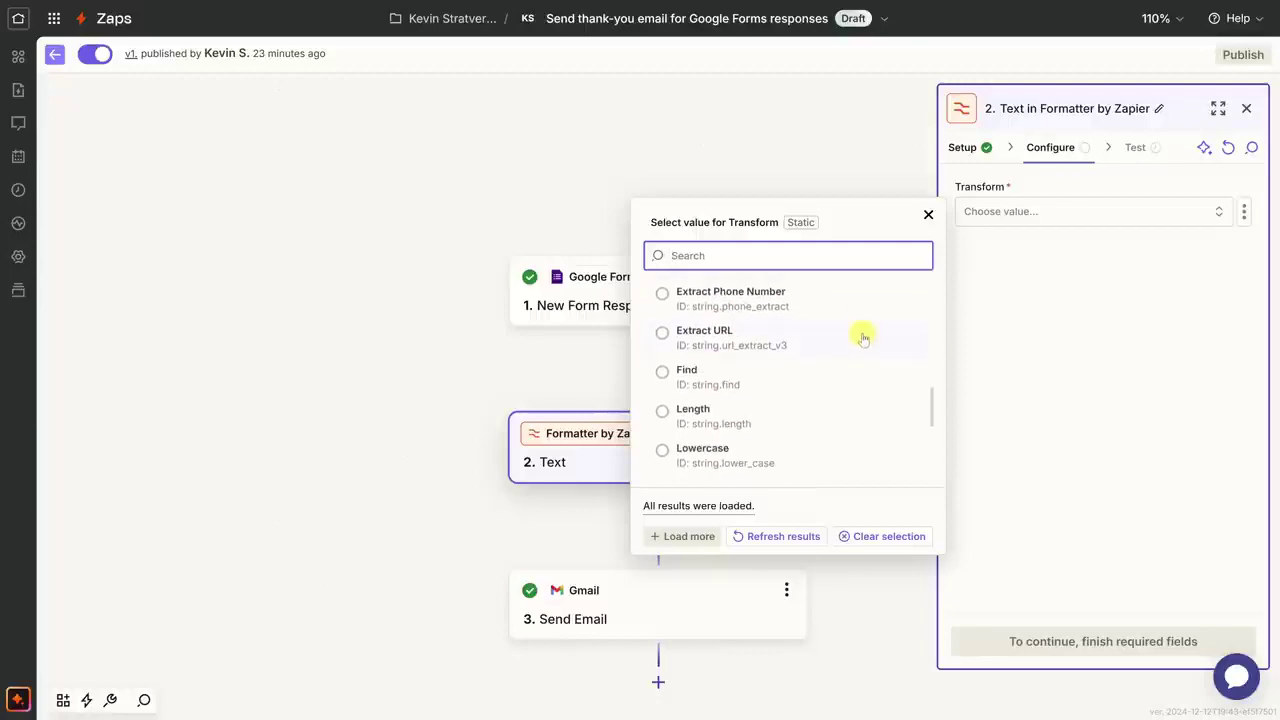
scroll(864, 333, down, 3)
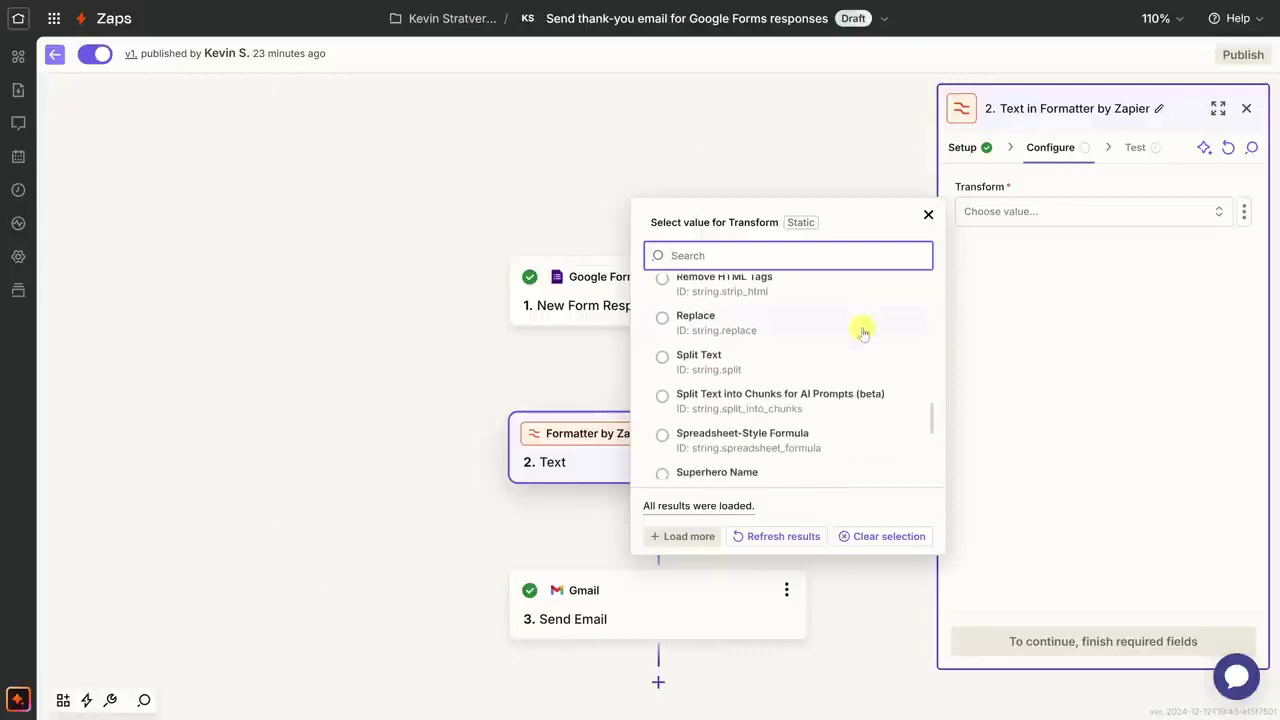
click(700, 358)
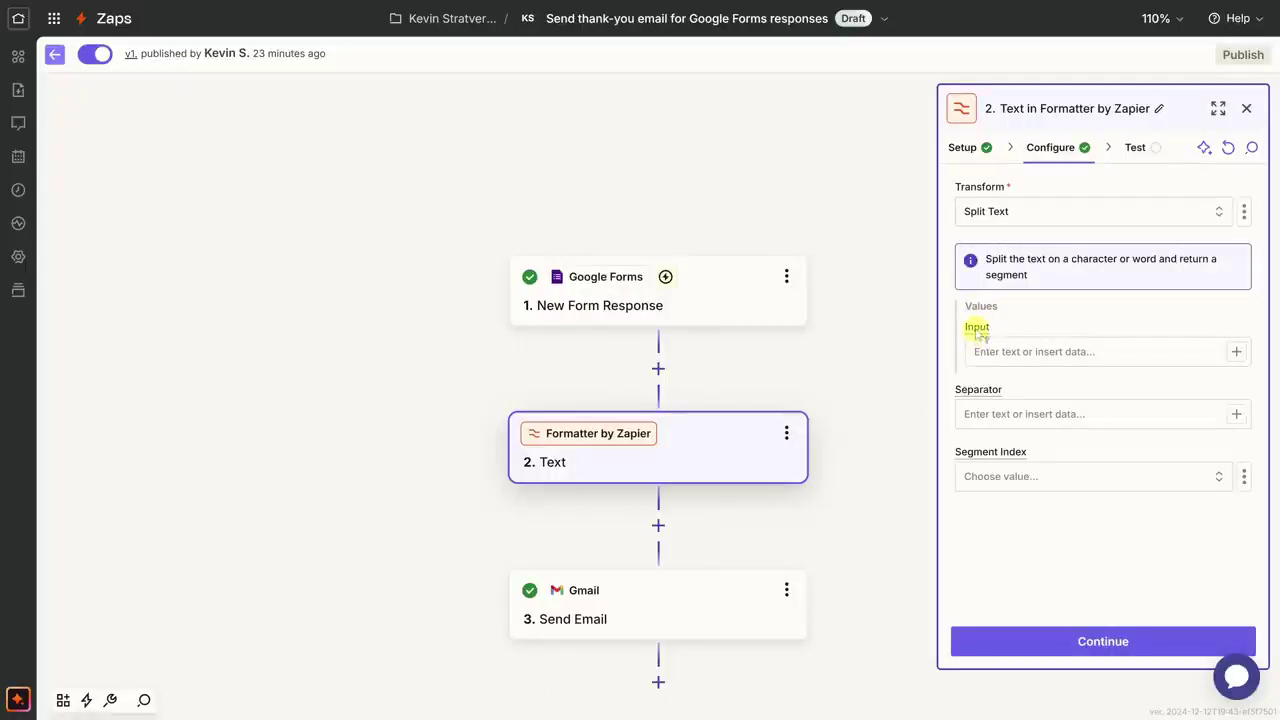
Map the Split Text input to the form's "What's your name?" response
click(983, 347)
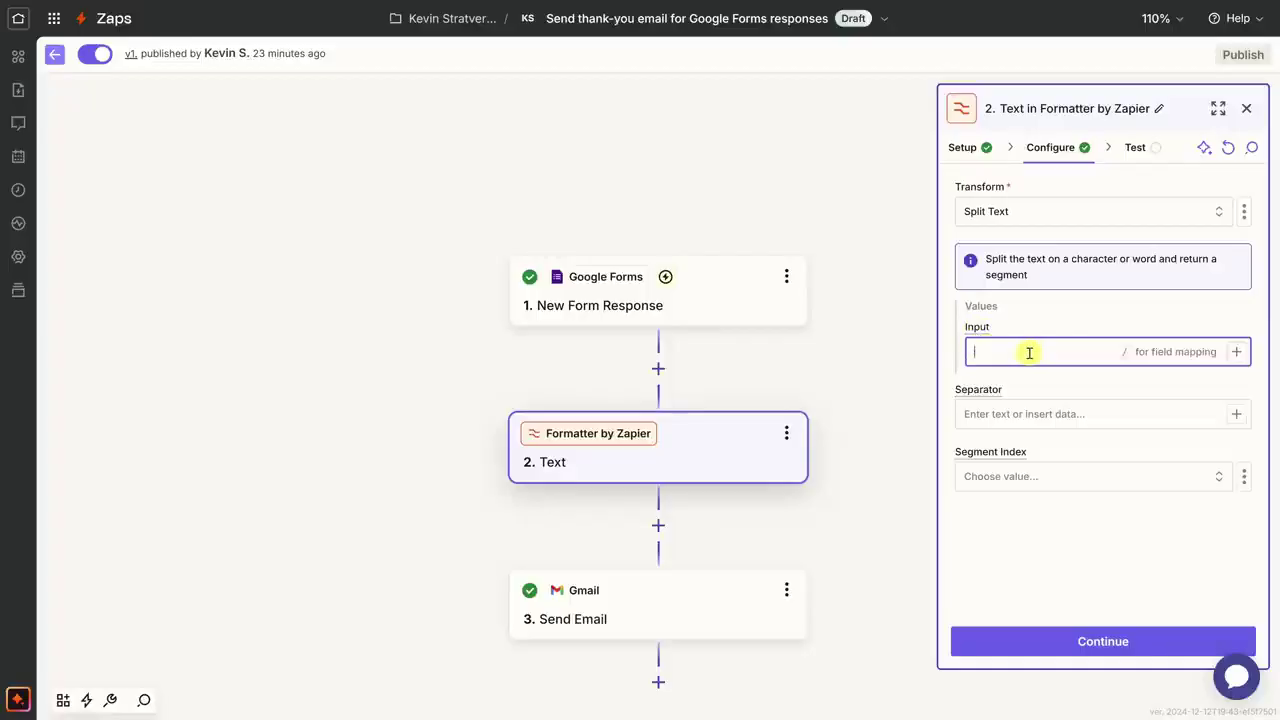
text(/)
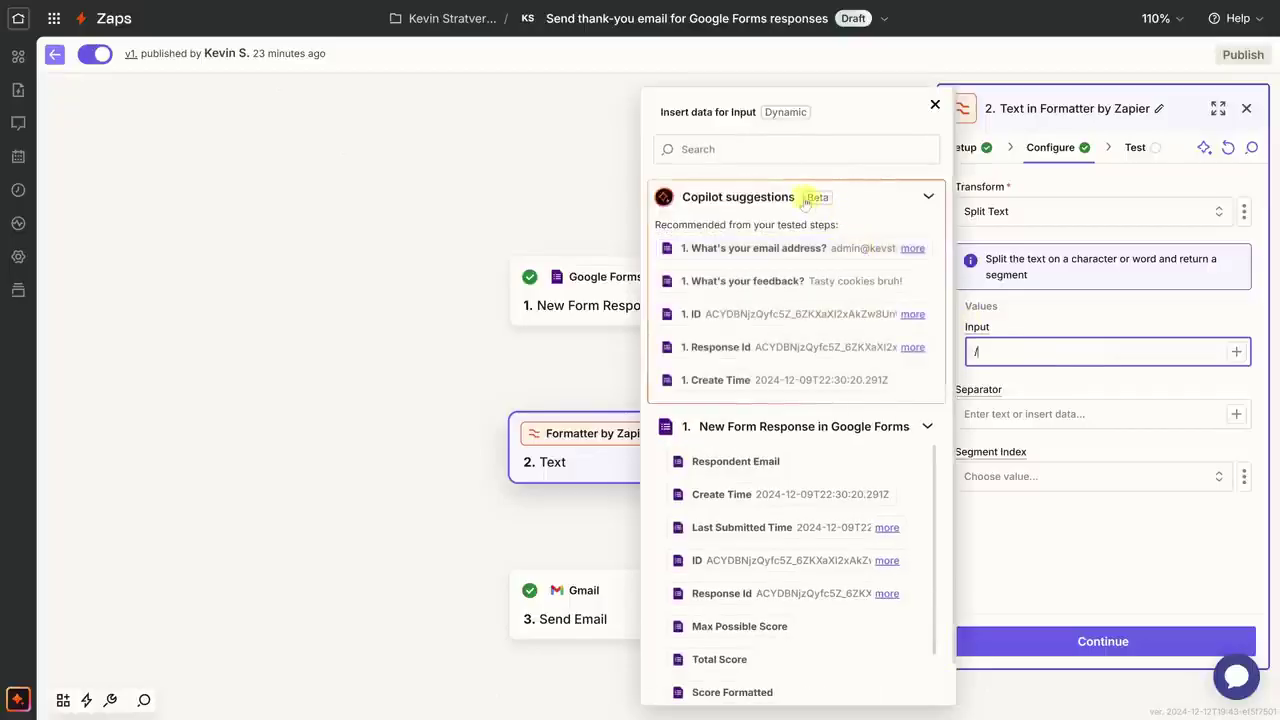
scroll(795, 235, down, 1)
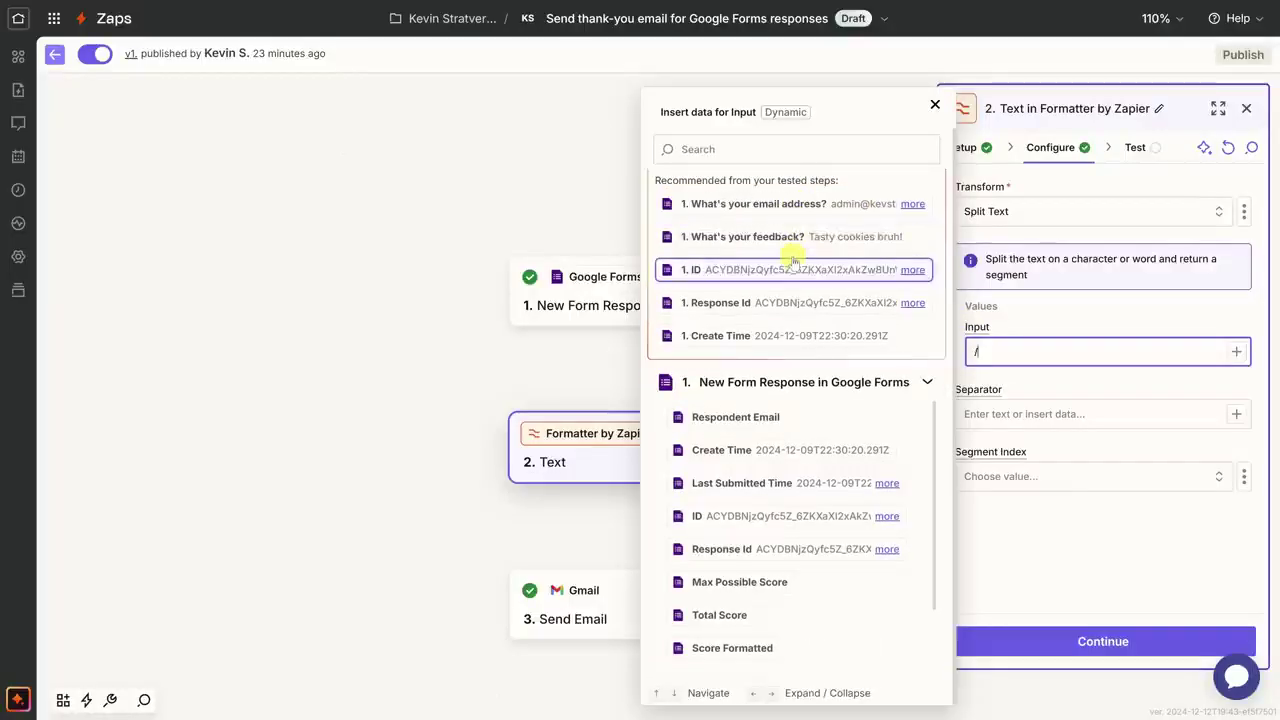
scroll(794, 420, down, 2)
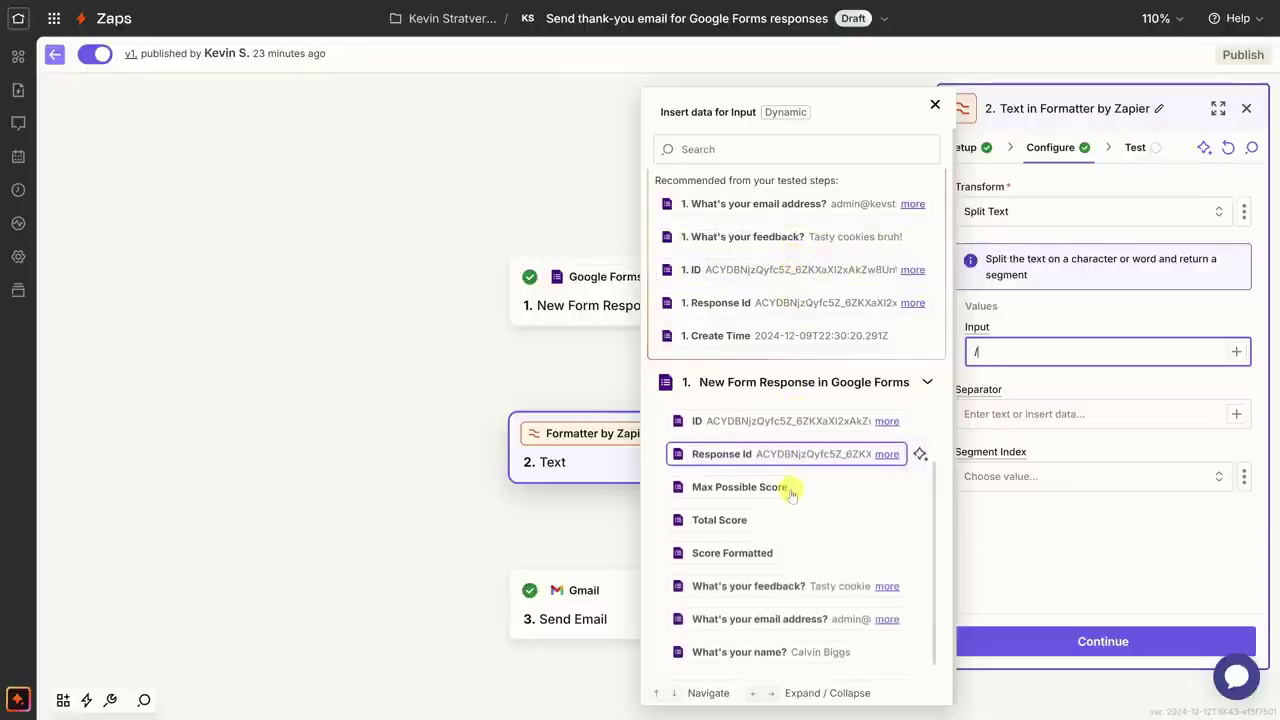
click(793, 651)
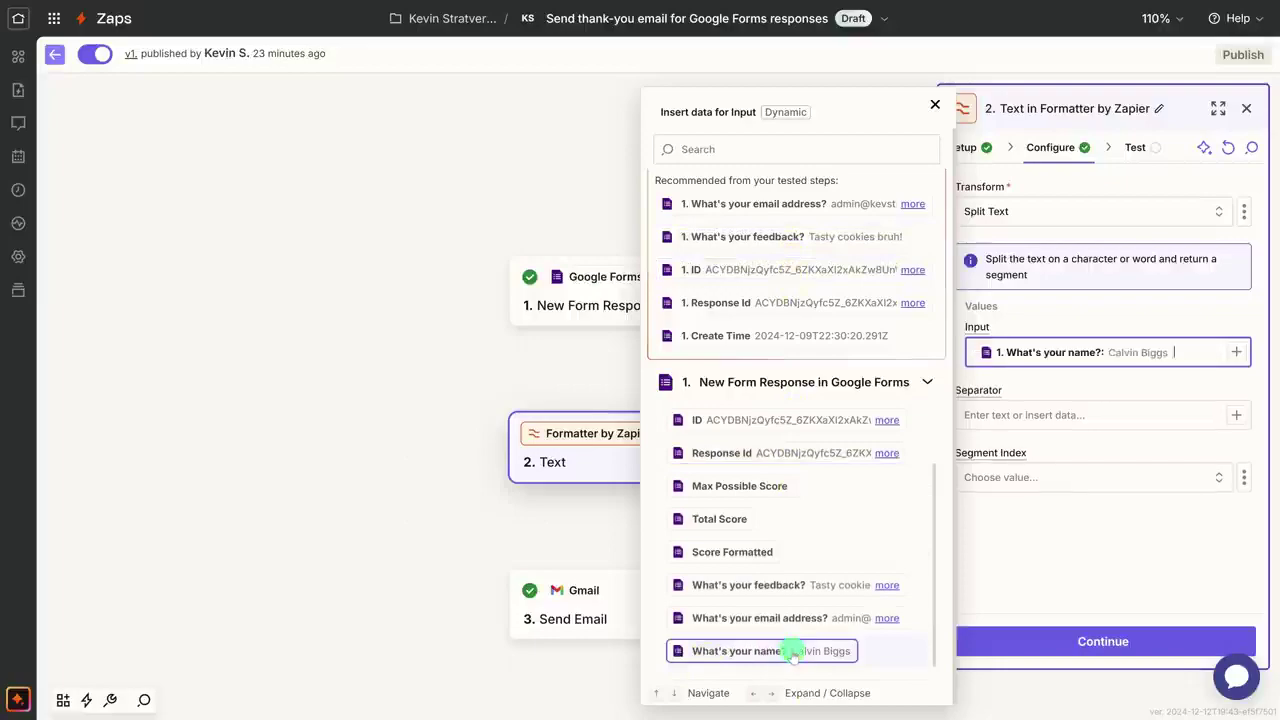
click(933, 105)
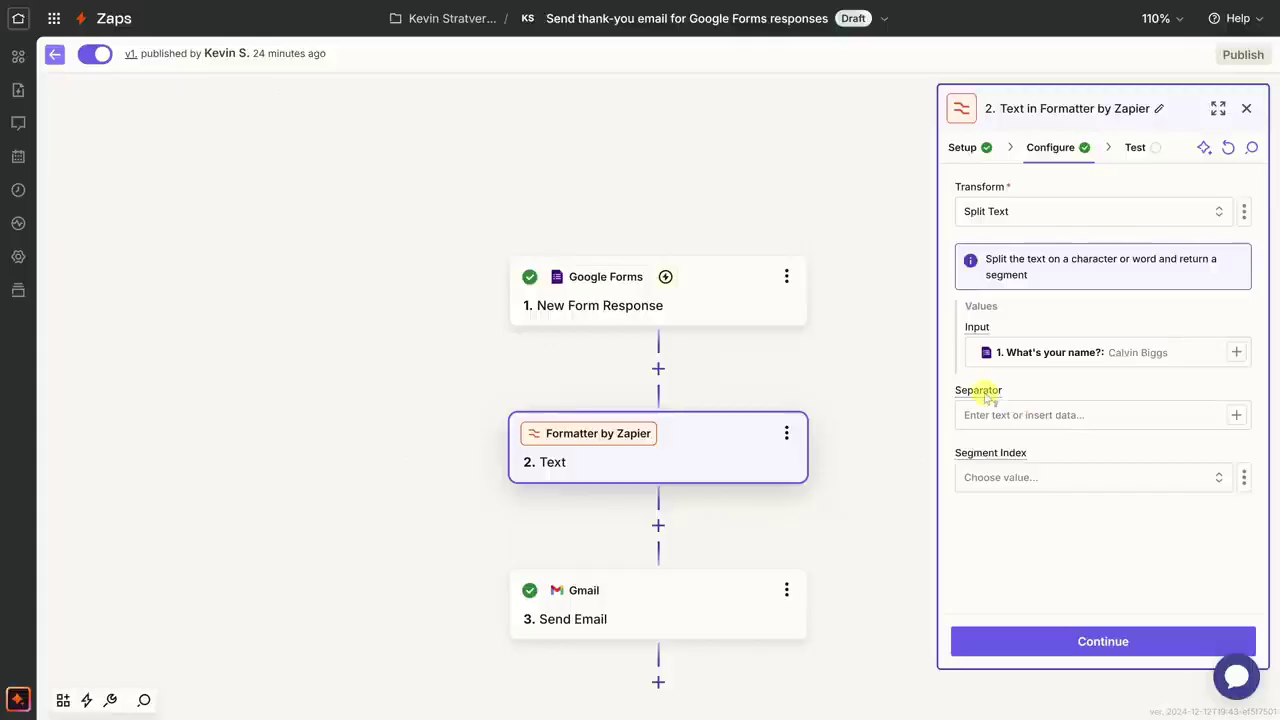
Check the Separator field's help, keep the separator and segment index empty, and test the Formatter step
mouse_move(986, 394)
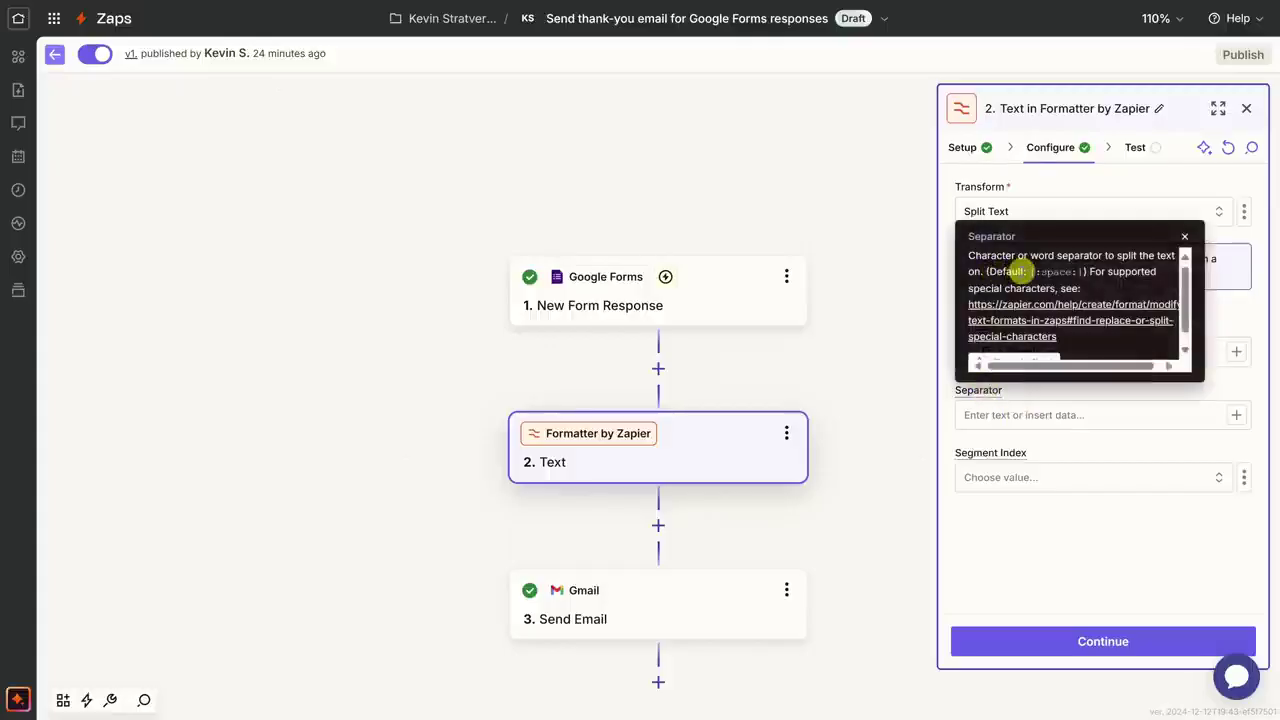
click(1185, 238)
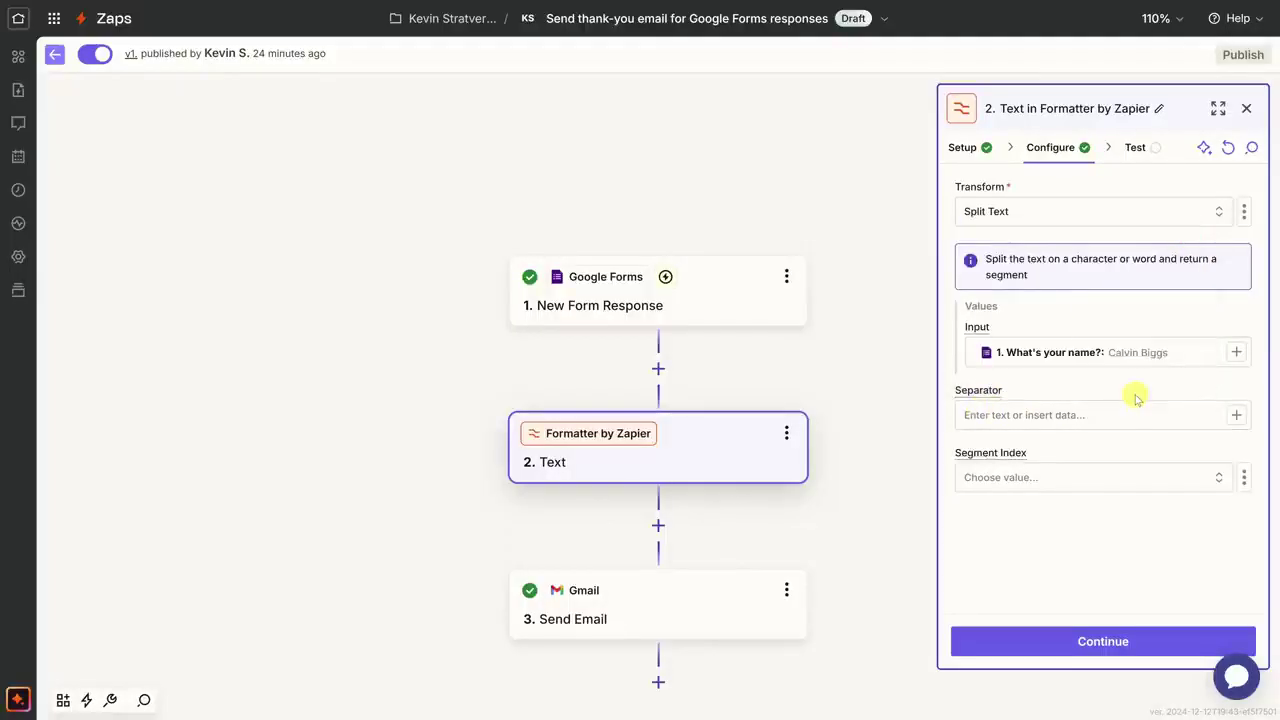
click(1105, 643)
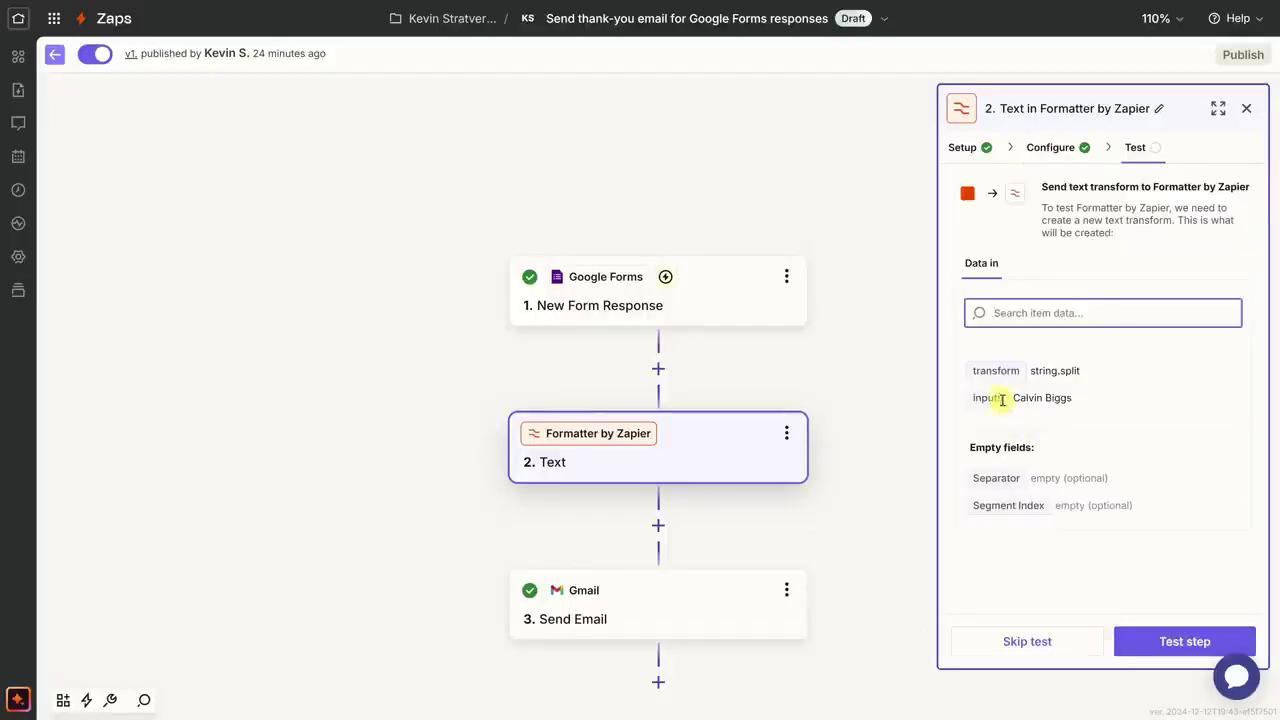
click(1160, 643)
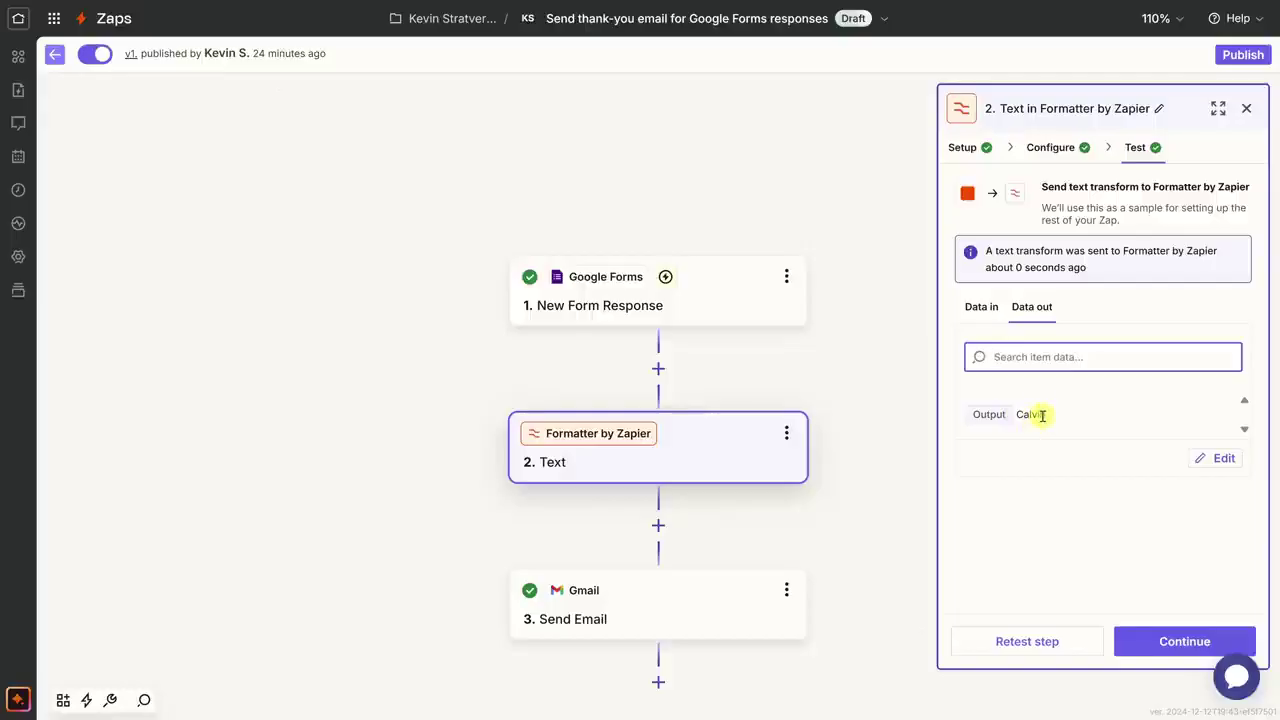
Replace the "What's your name?" field in the Gmail step's body greeting with the Formatter step's Output
click(1171, 646)
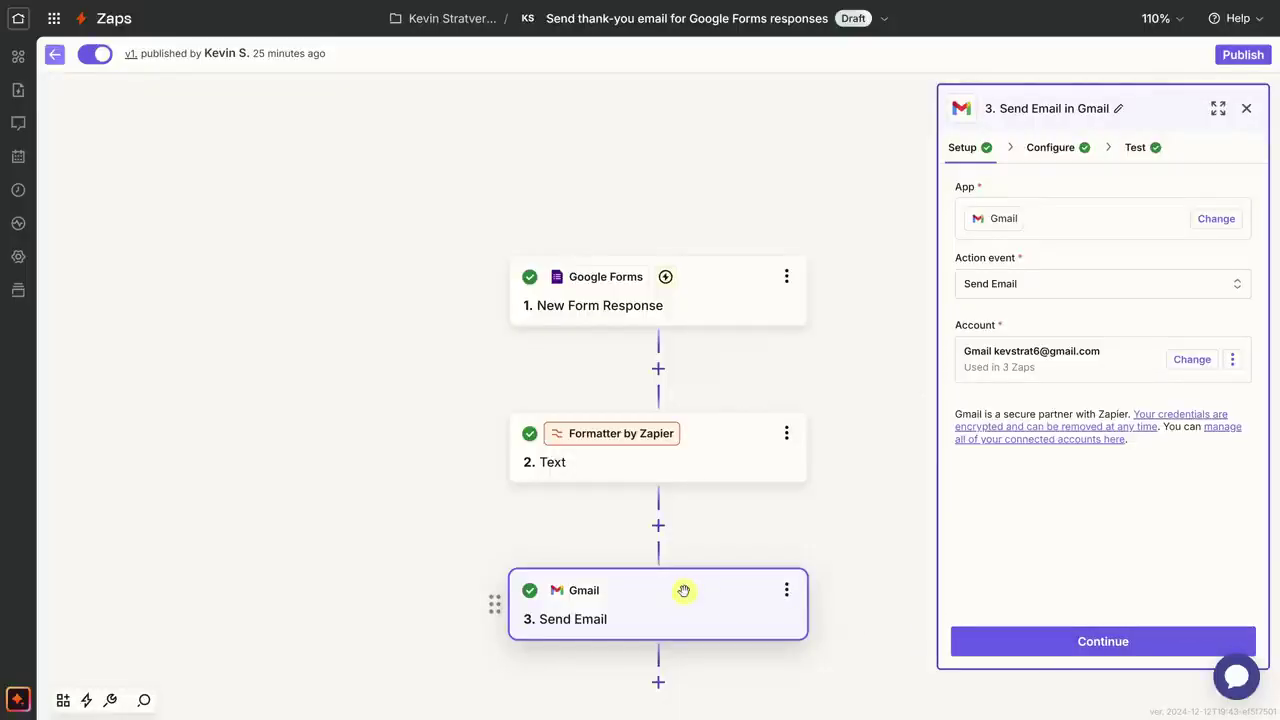
click(1049, 148)
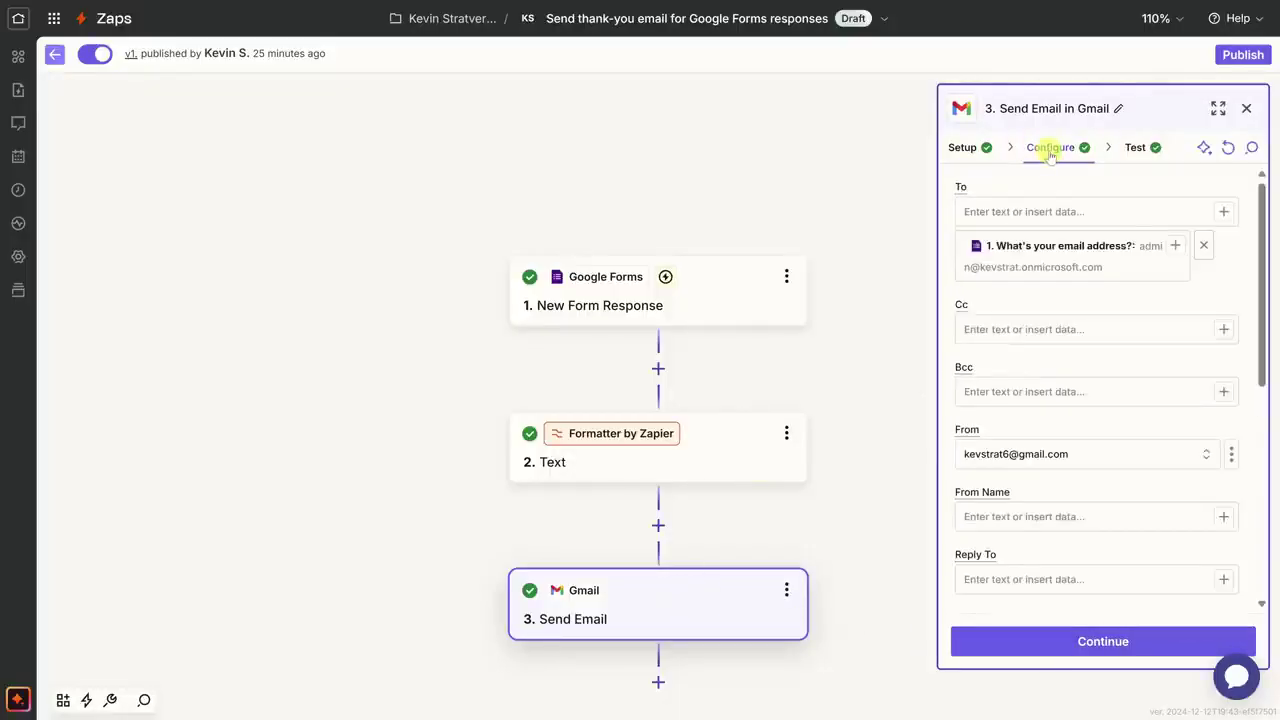
scroll(1056, 280, down, 5)
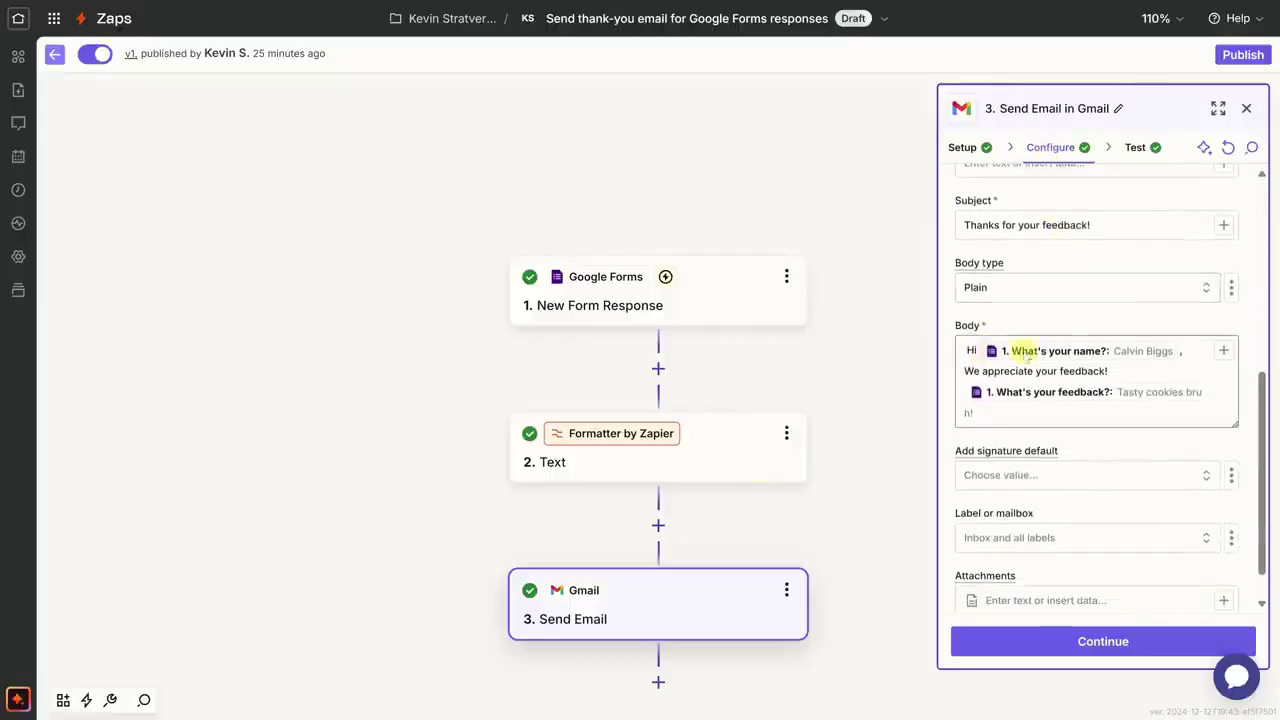
click(1175, 368)
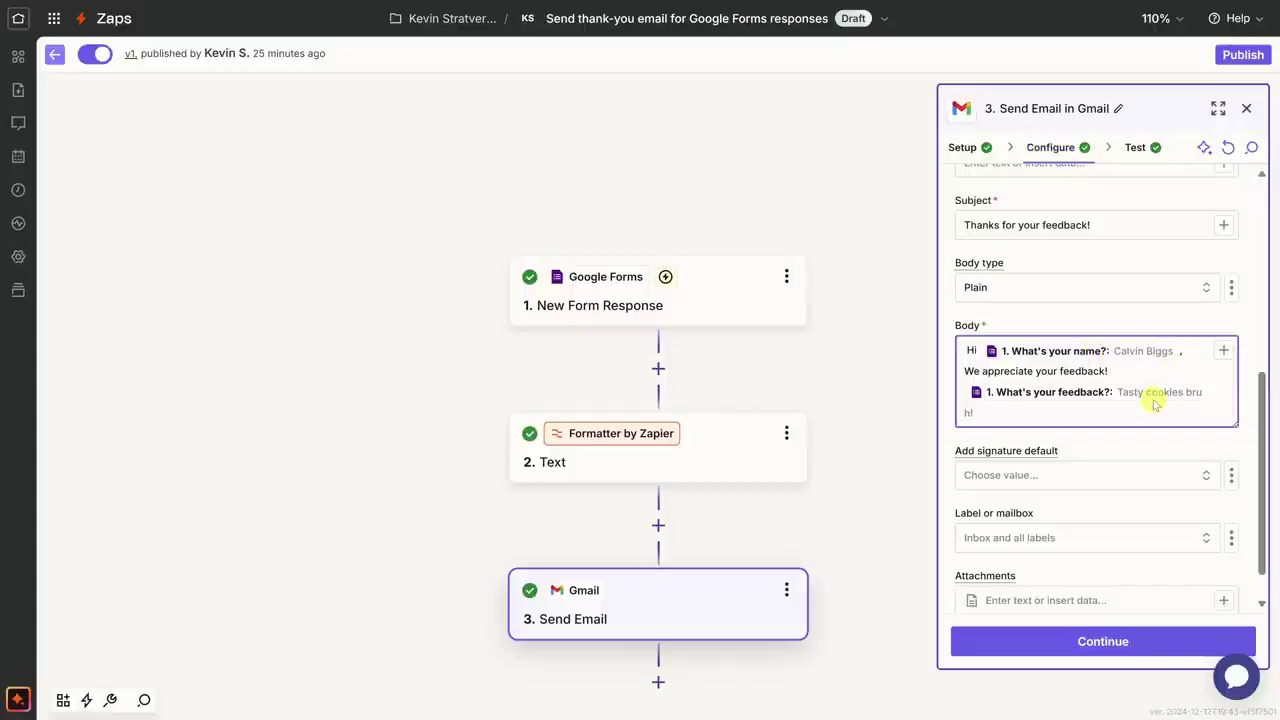
key(BackSpace)
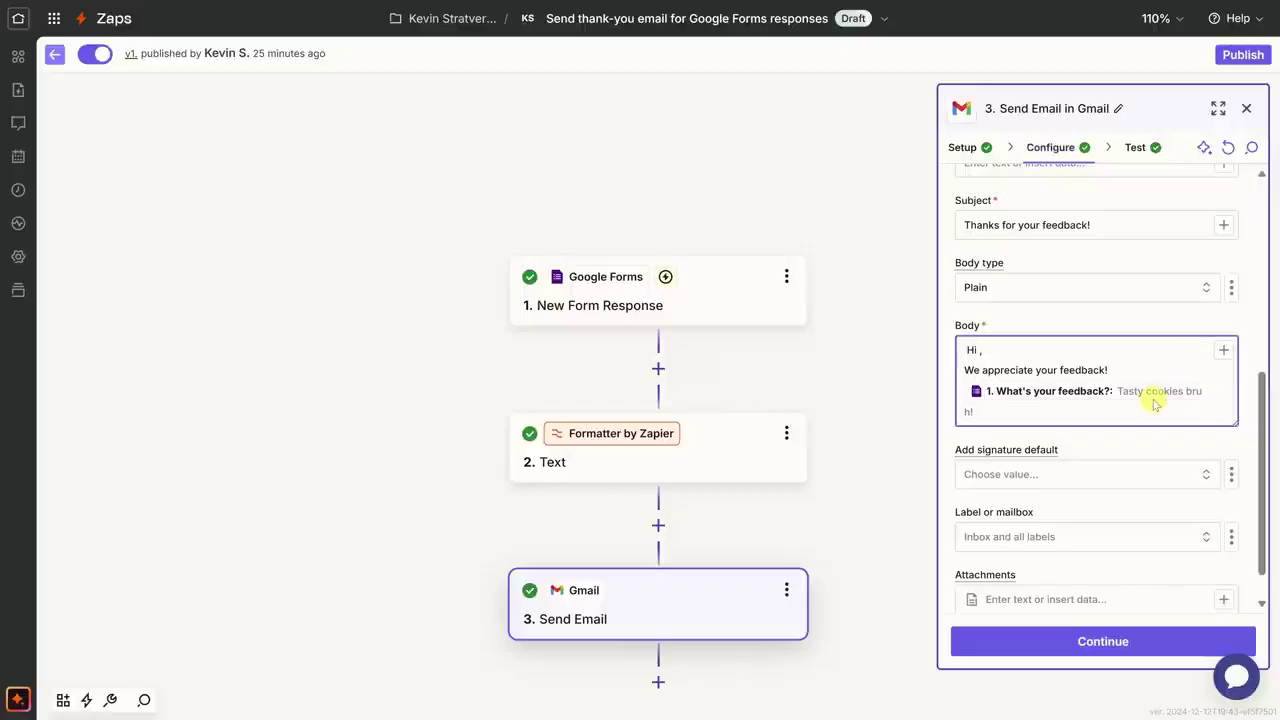
text(/)
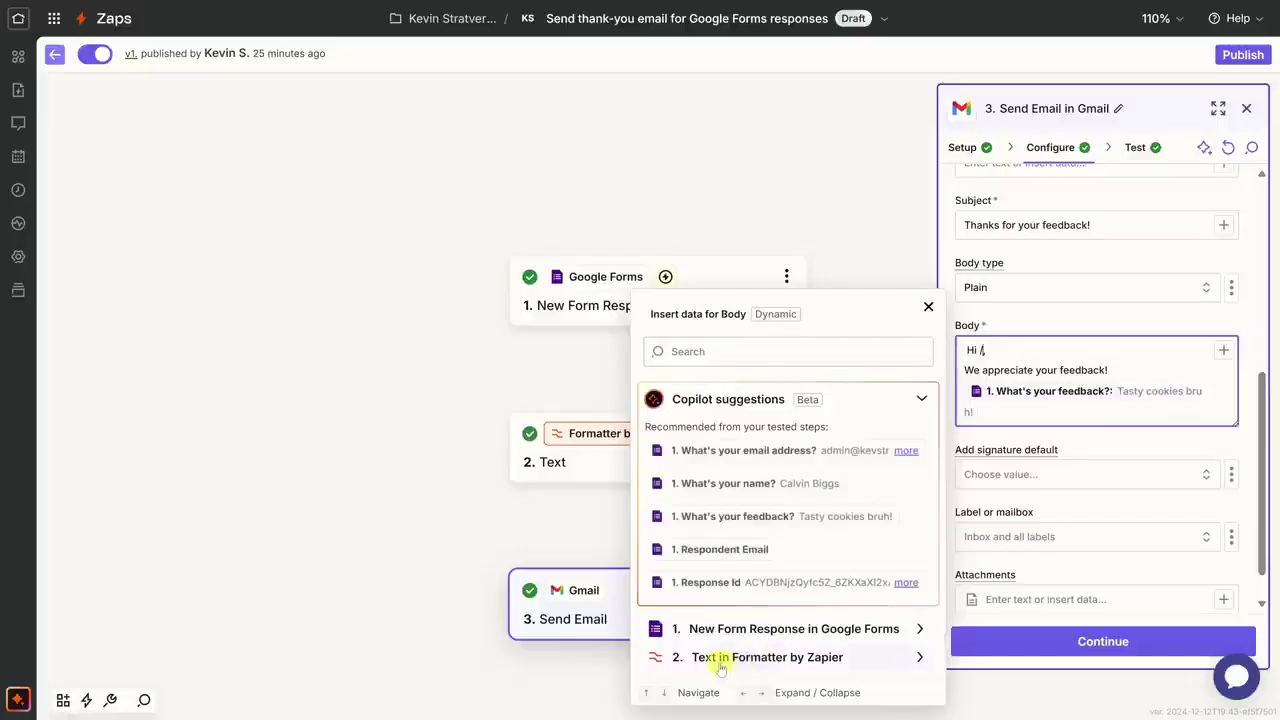
click(810, 660)
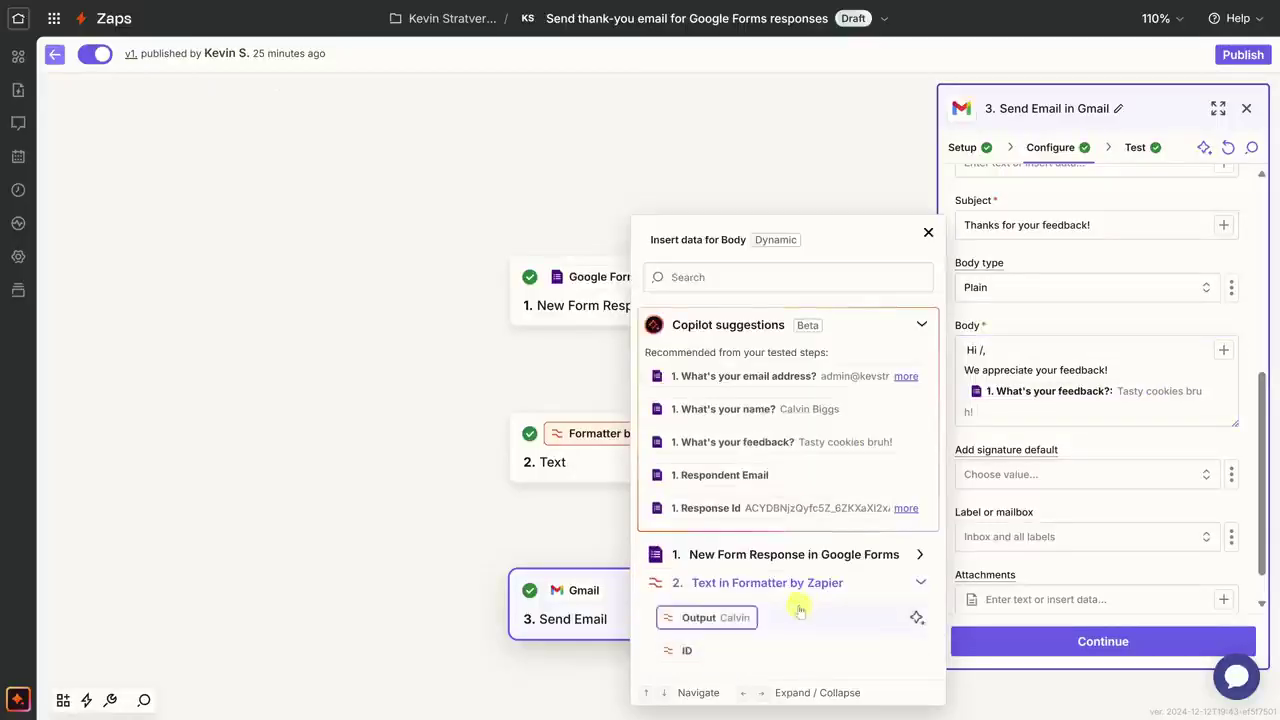
click(706, 618)
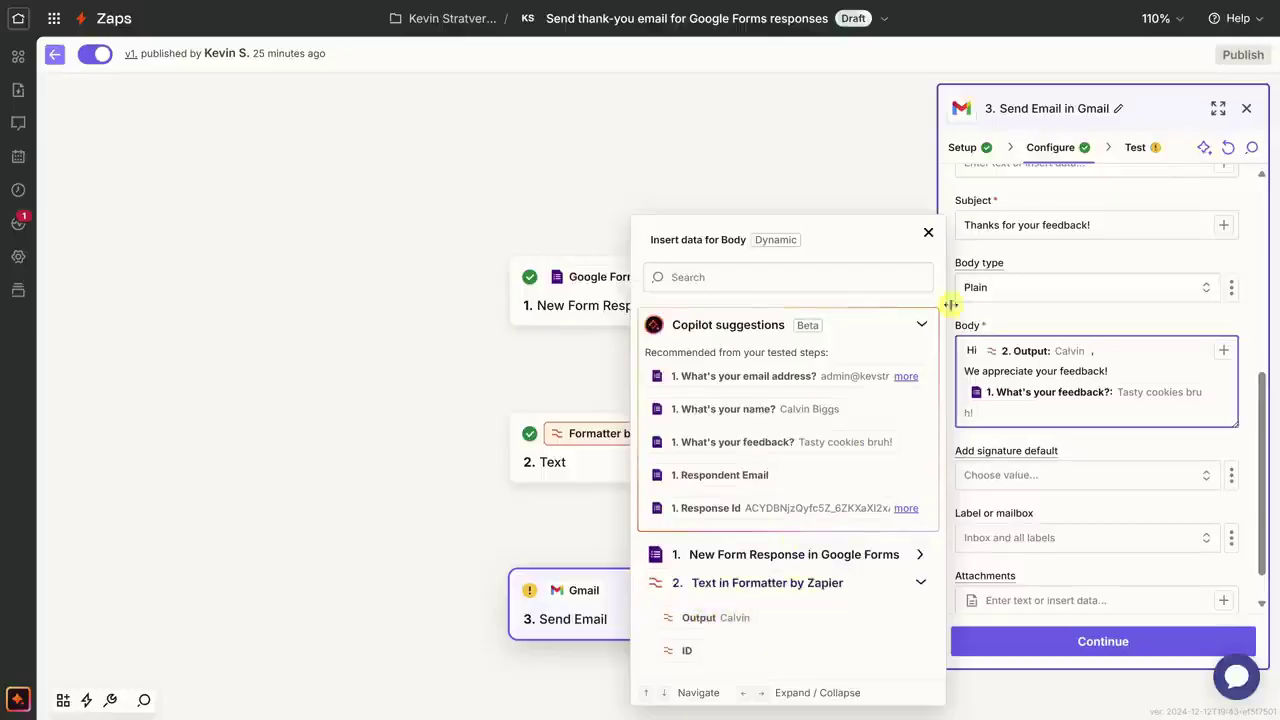
click(928, 232)
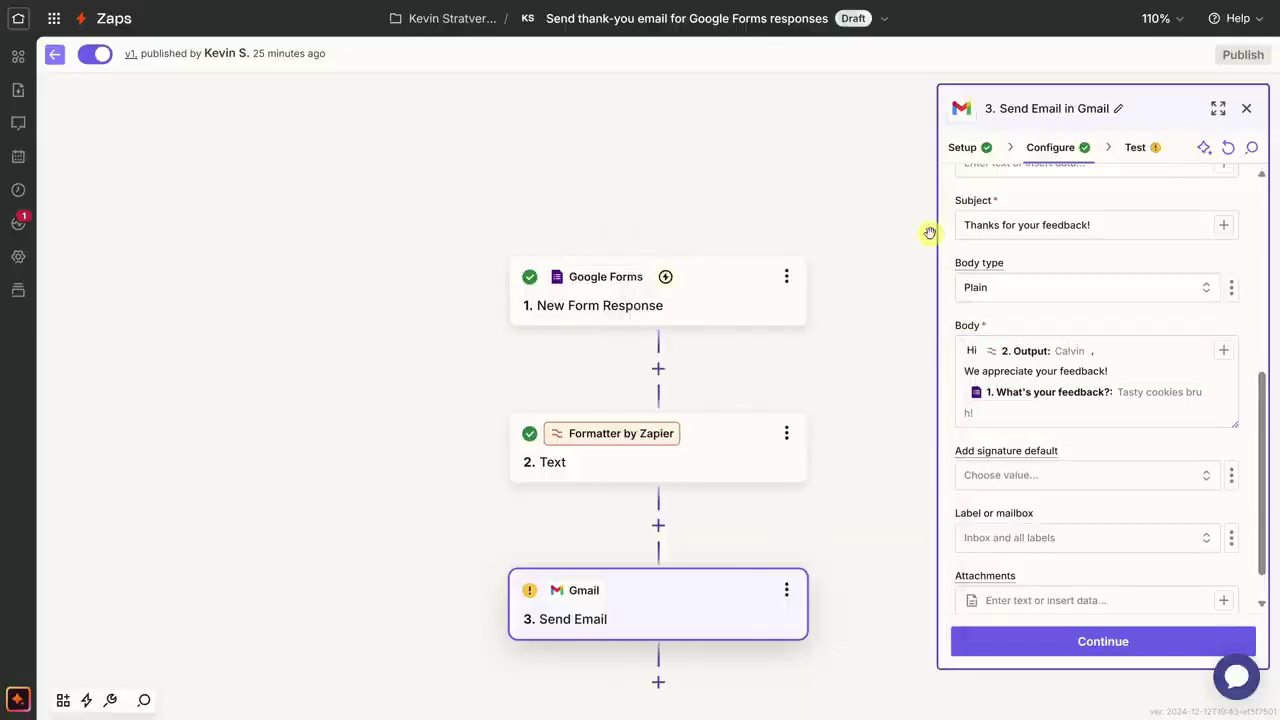
click(968, 350)
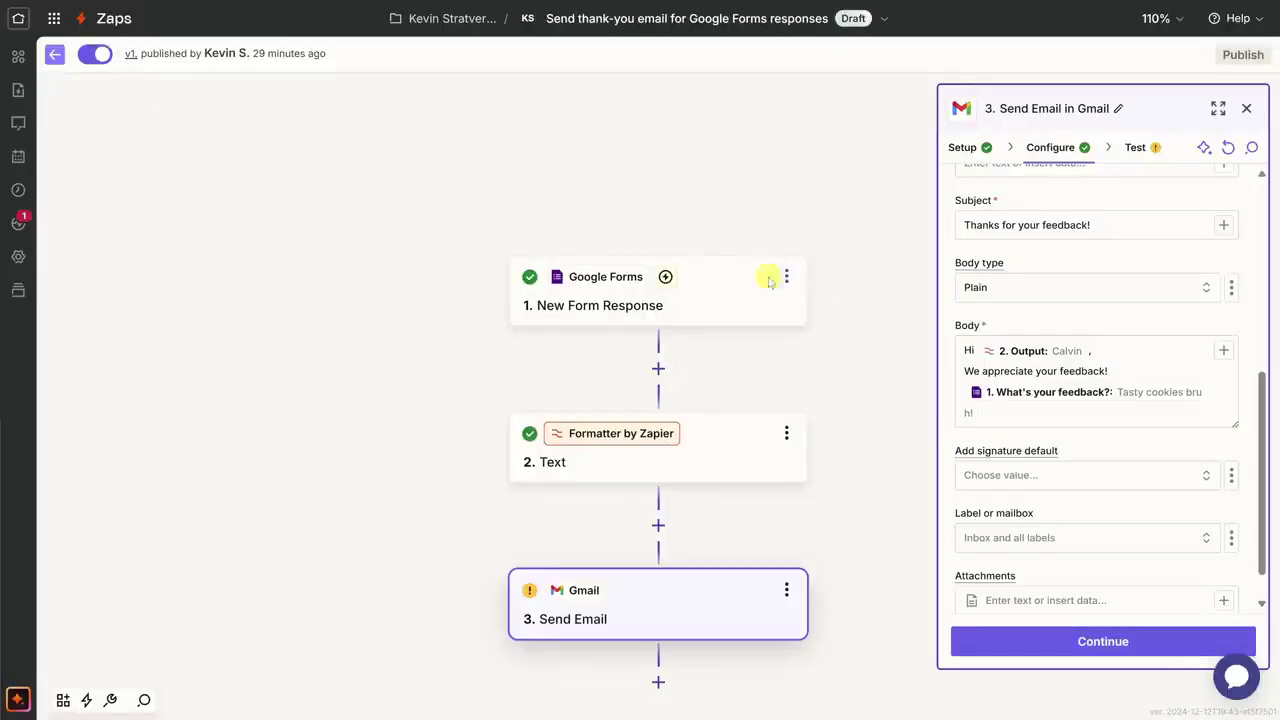
Insert an AI by Zapier step with the Analyze and Return Data event between Formatter and Gmail, and start its prompt assistant
click(658, 526)
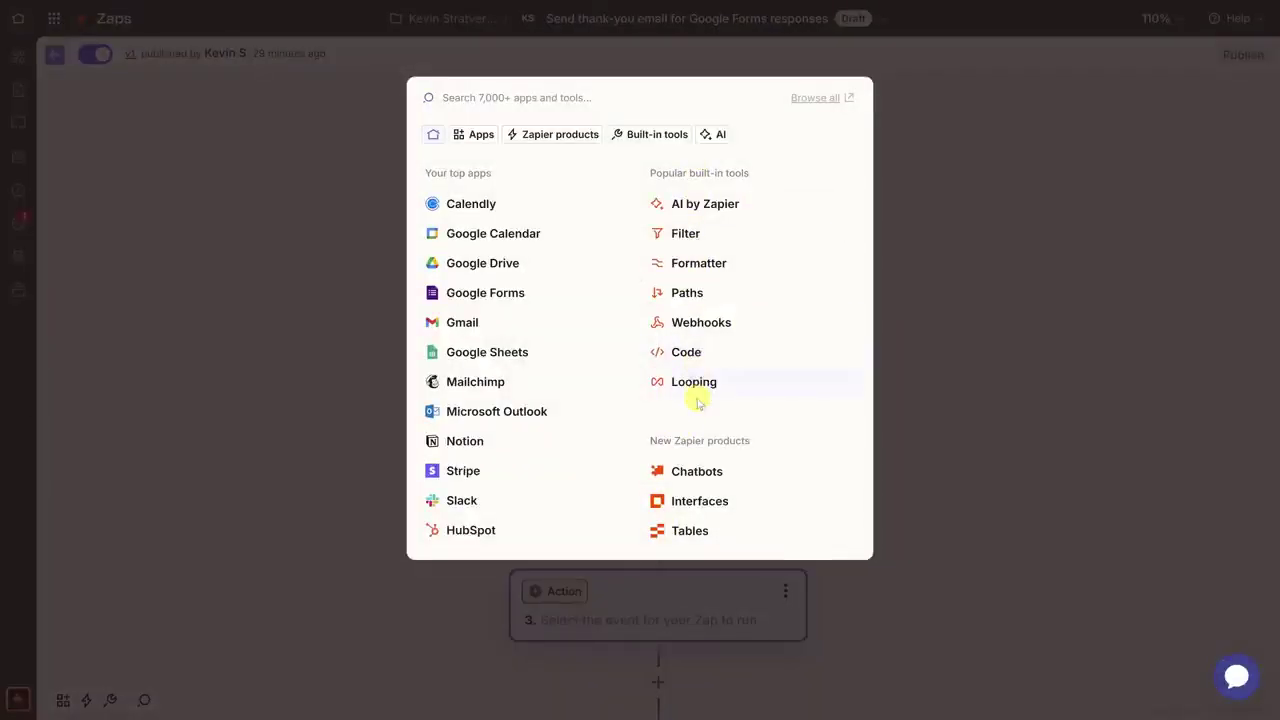
click(690, 212)
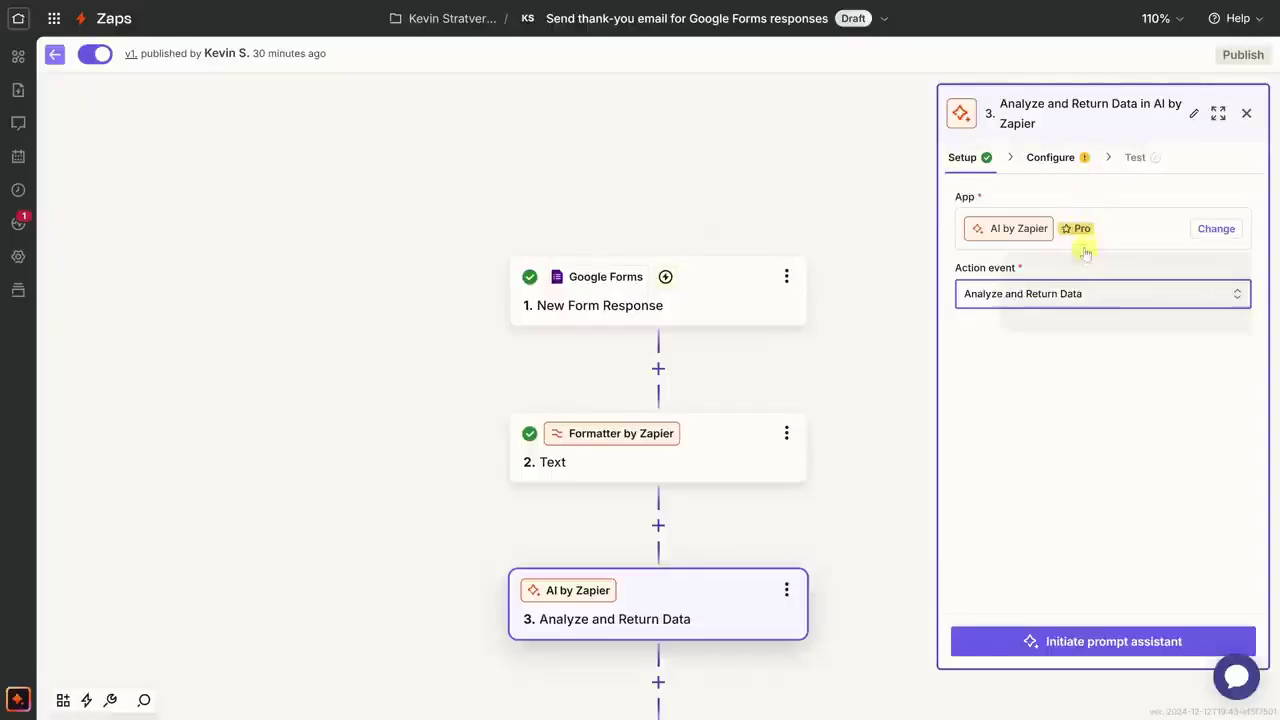
click(1093, 645)
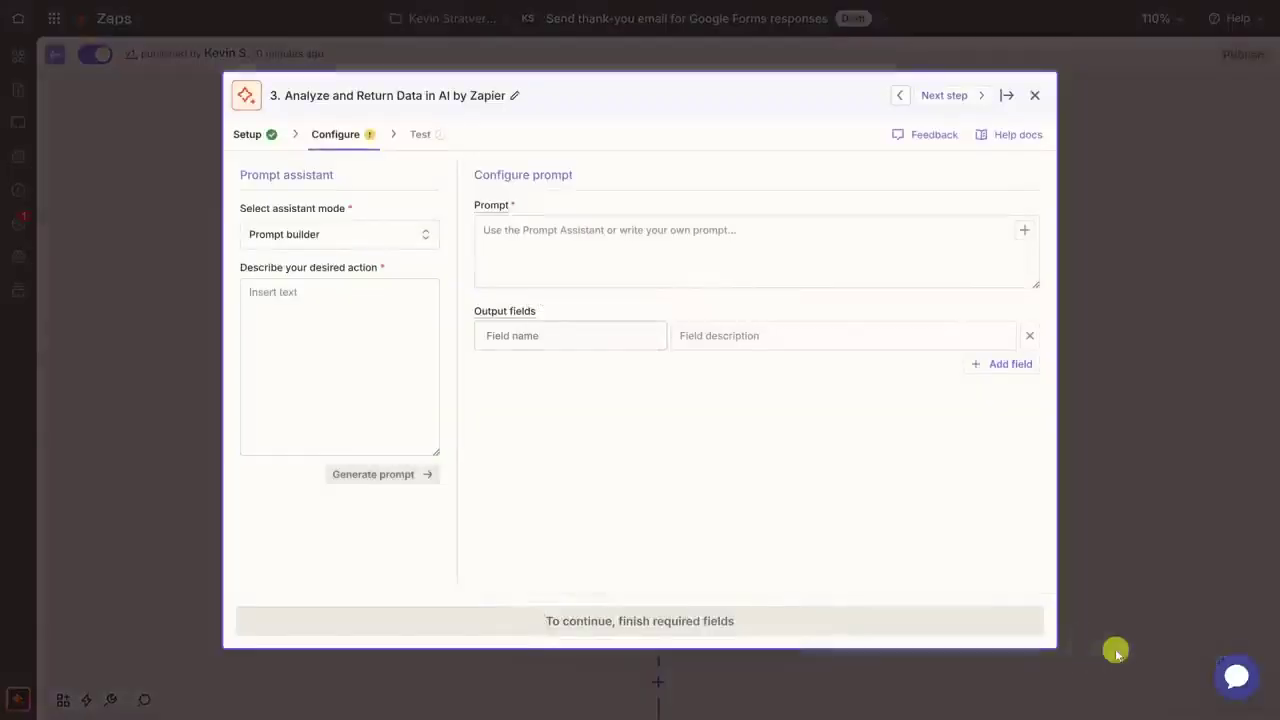
Describe the desired action as reading customer feedback and responding via email, addressing the customer by first name and including the response, and generate the prompt
click(322, 304)
text(I'd like to read the customer feedback and then respond via email to the feedback. I'd like to address the customer by their first name and then include my response.)
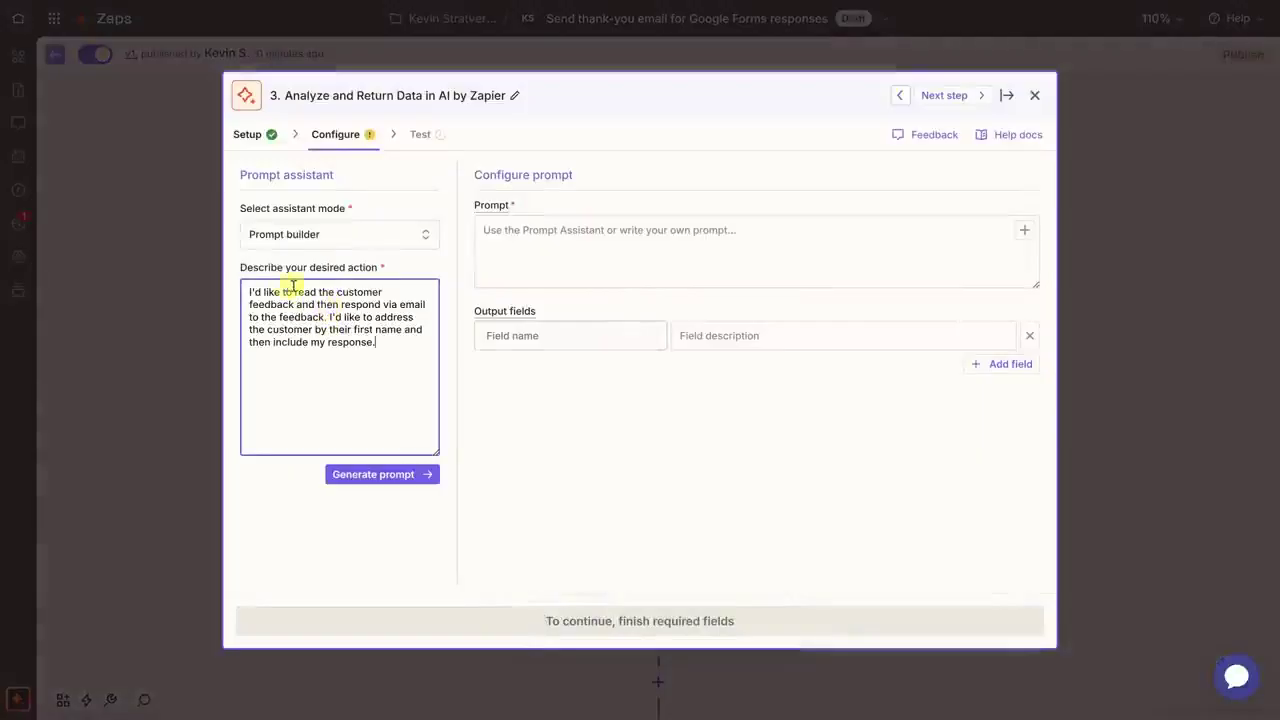
click(413, 476)
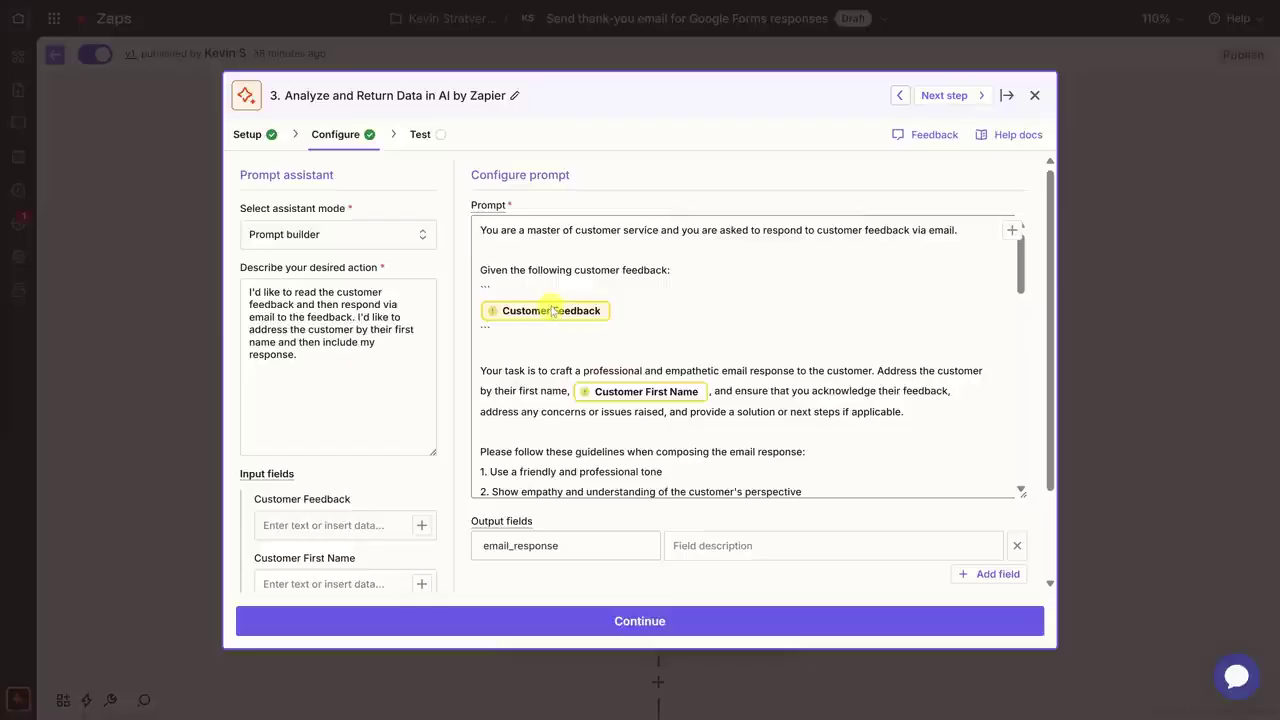
Map the AI prompt's Customer Feedback input field to the form's "What's your feedback?" response
scroll(380, 477, down, 2)
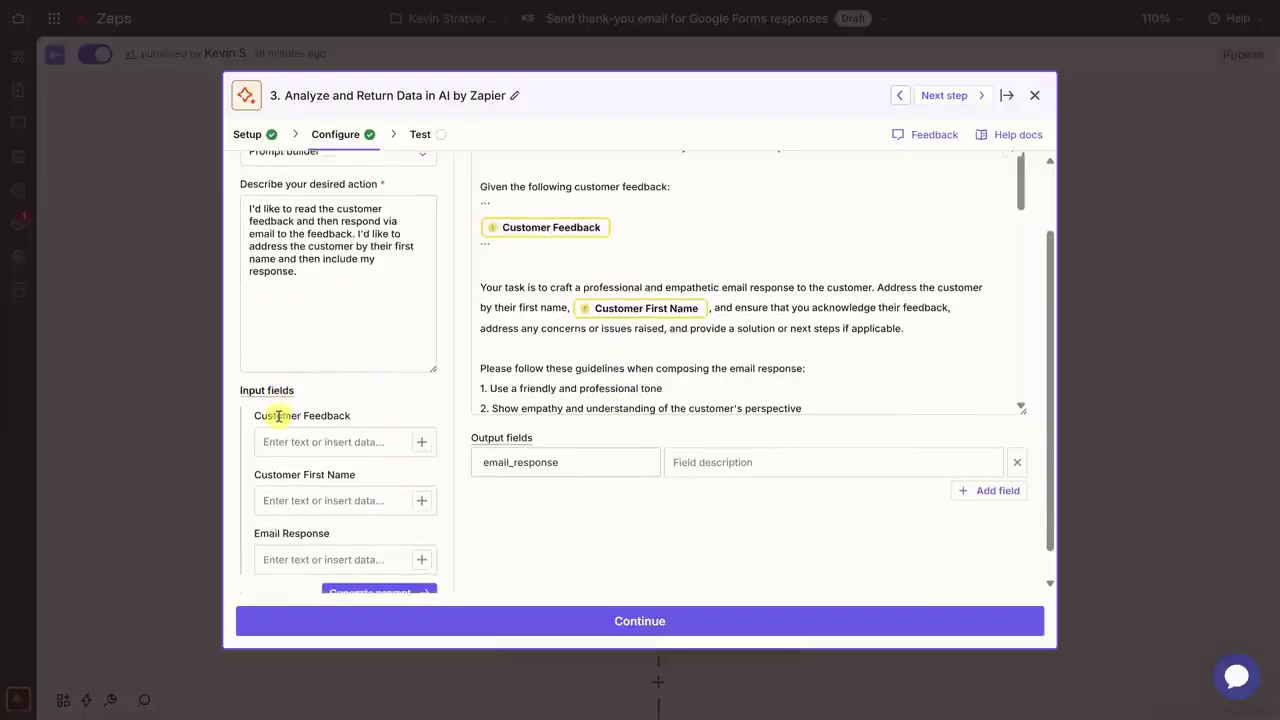
click(310, 440)
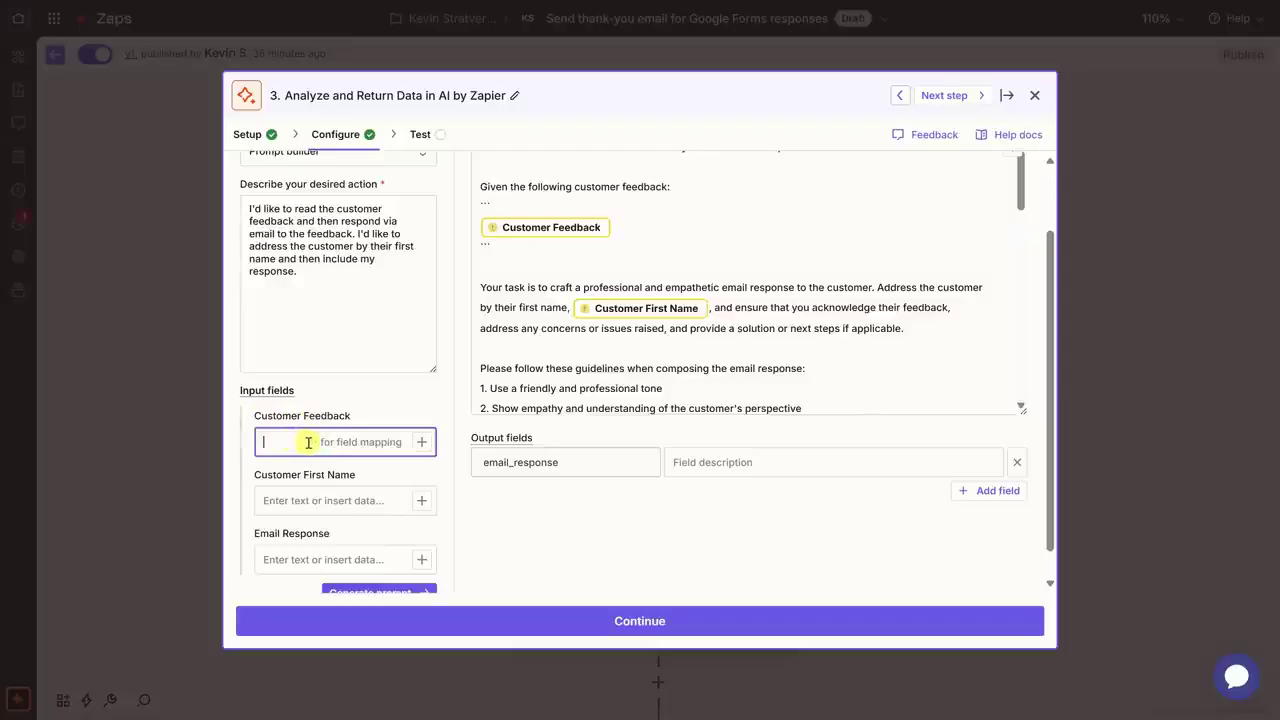
text(/)
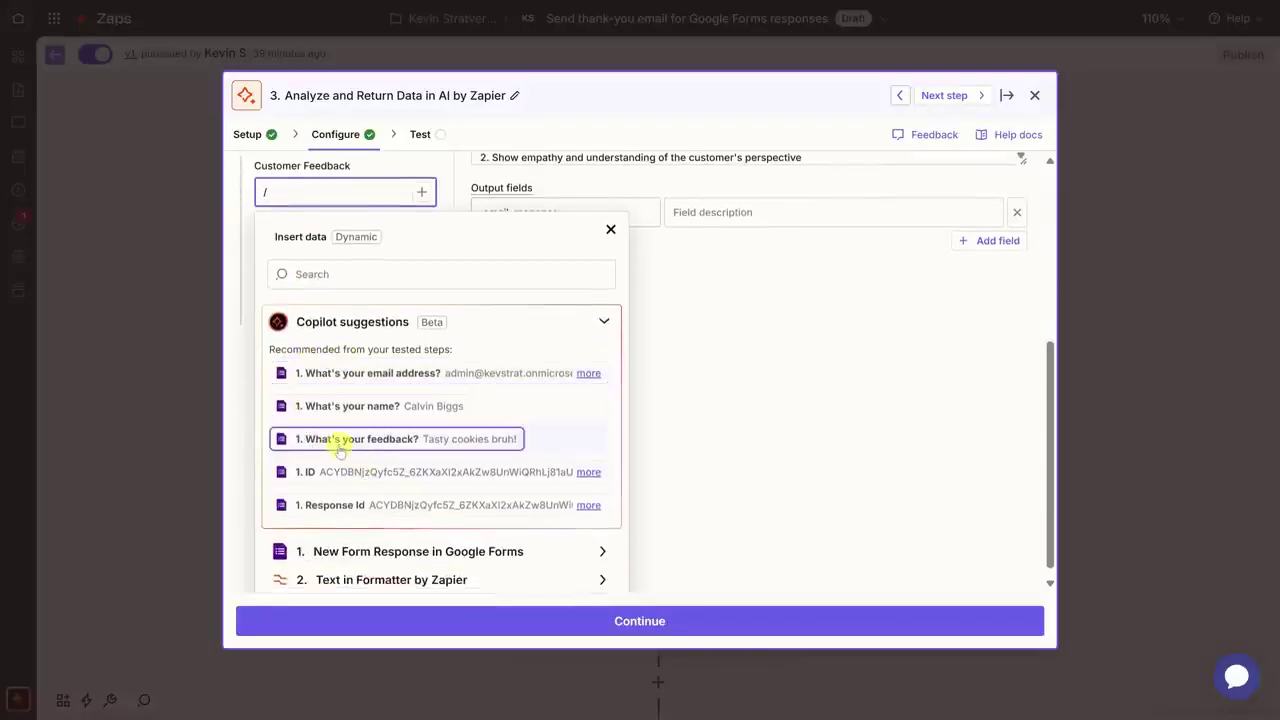
click(463, 438)
scroll(455, 442, up, 2)
click(451, 436)
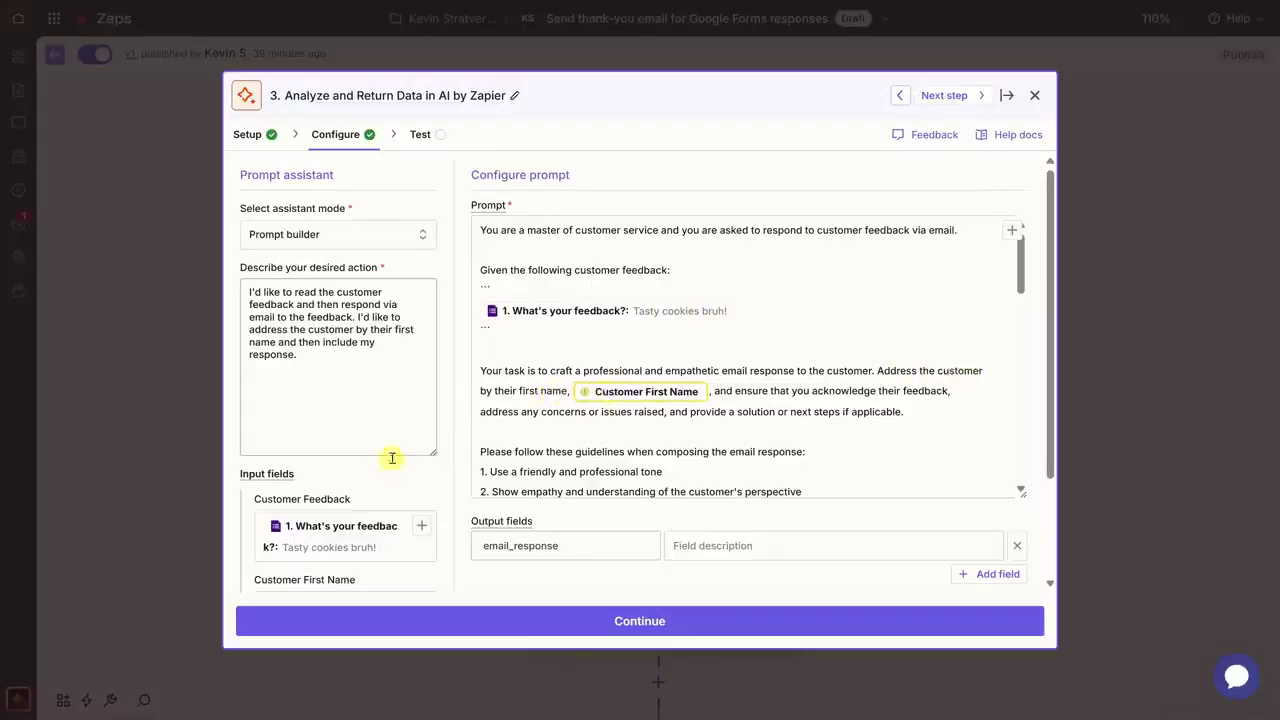
scroll(398, 460, down, 3)
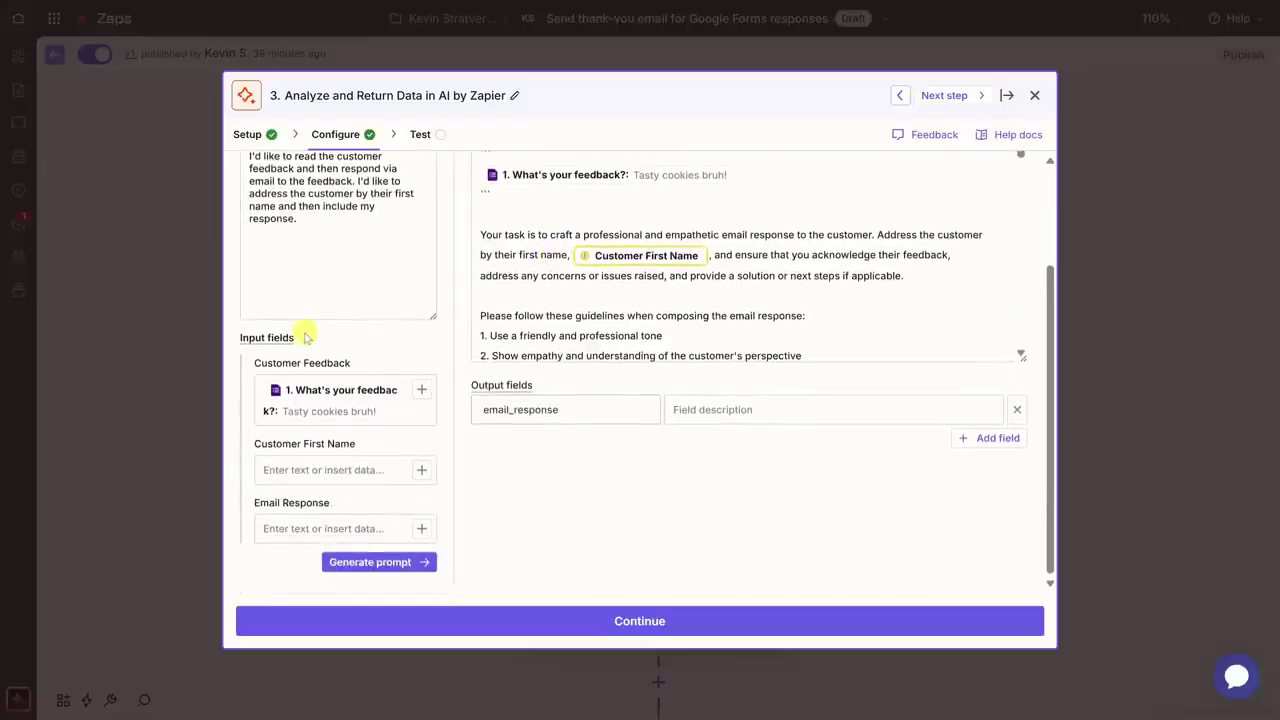
Map the AI prompt's Customer First Name input field to the Output of the Text in Formatter by Zapier step
click(328, 466)
text(/)
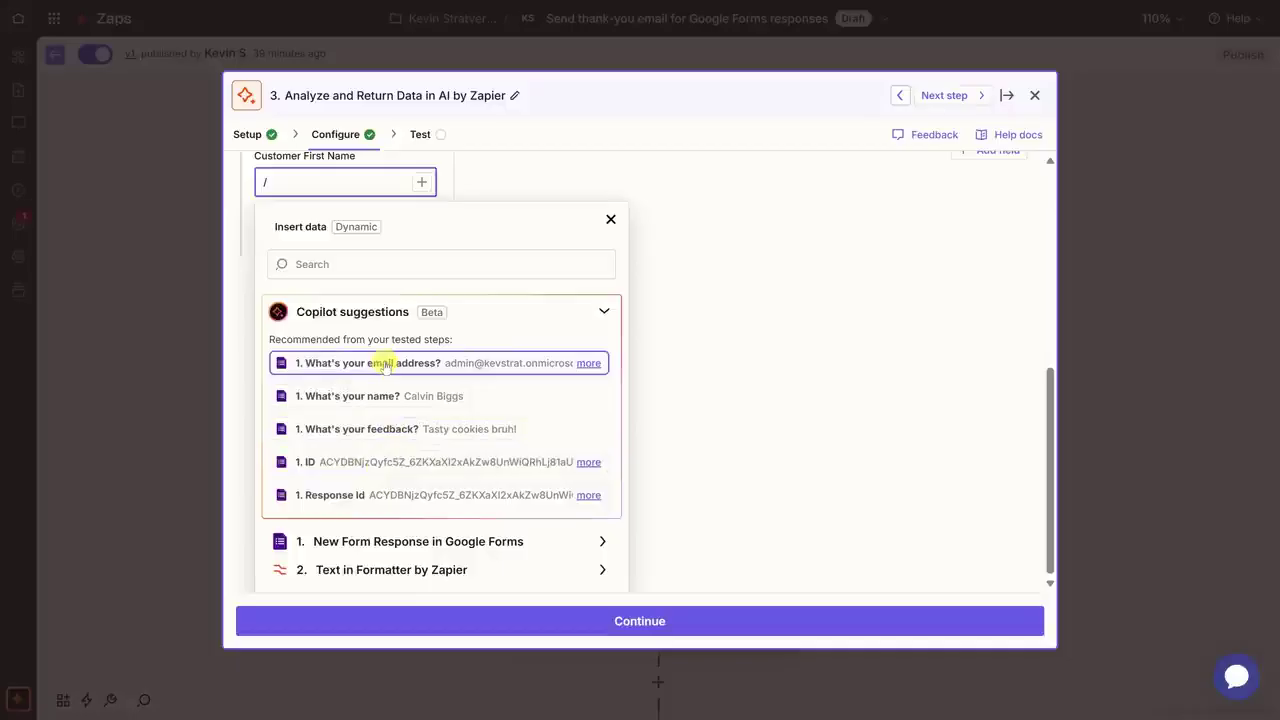
click(353, 570)
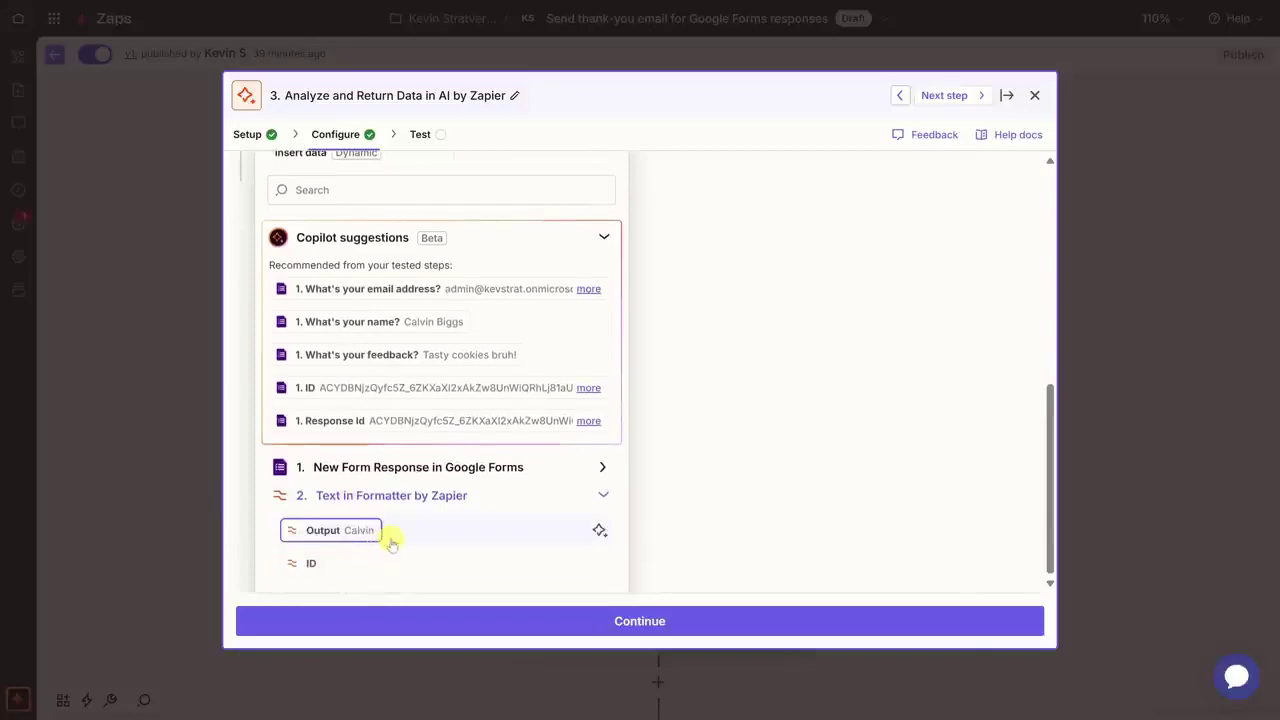
click(340, 531)
click(444, 476)
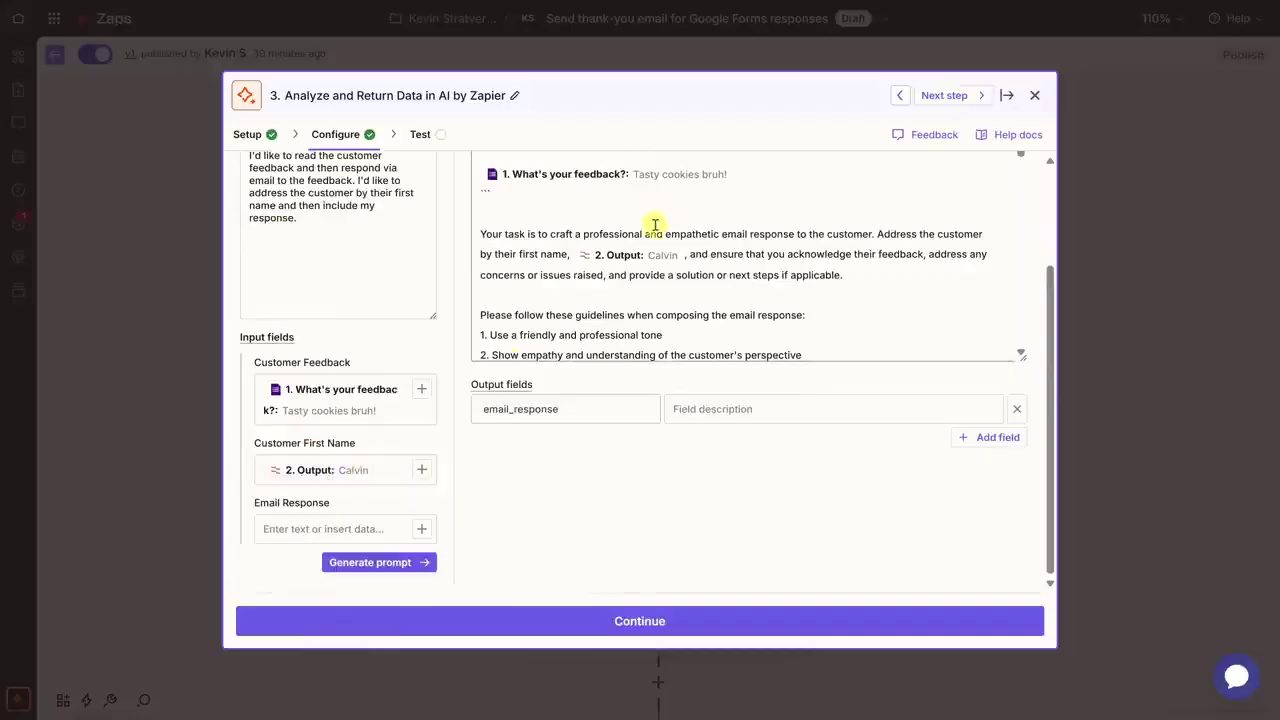
Read through the generated prompt, including its mapped fields, guidelines and example response, down to the output fields
scroll(706, 320, up, 5)
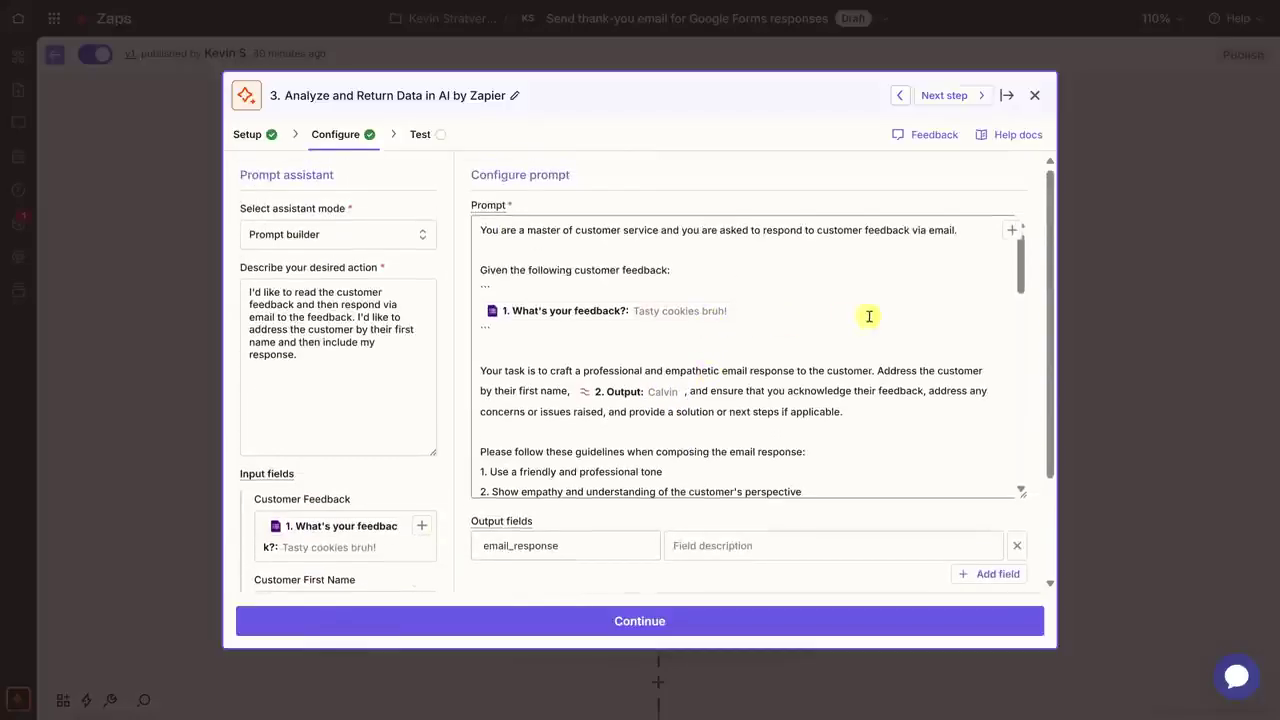
scroll(929, 309, down, 2)
scroll(929, 311, down, 6)
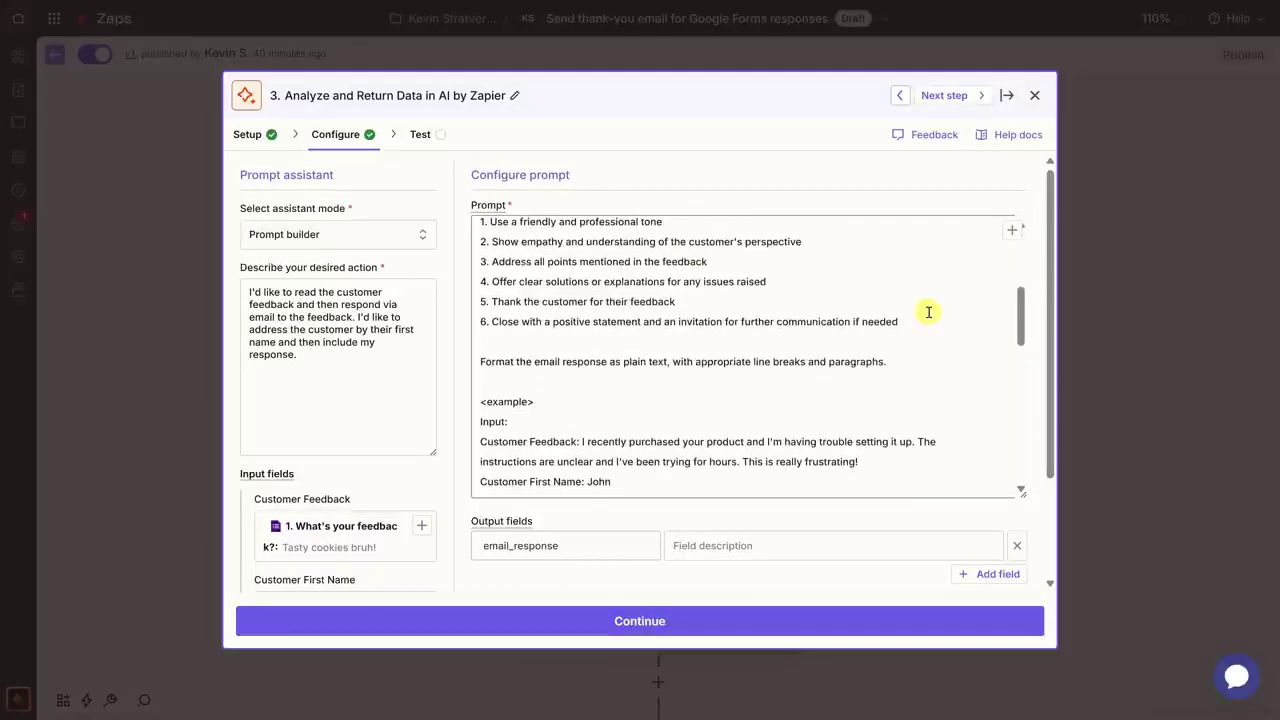
scroll(929, 311, down, 6)
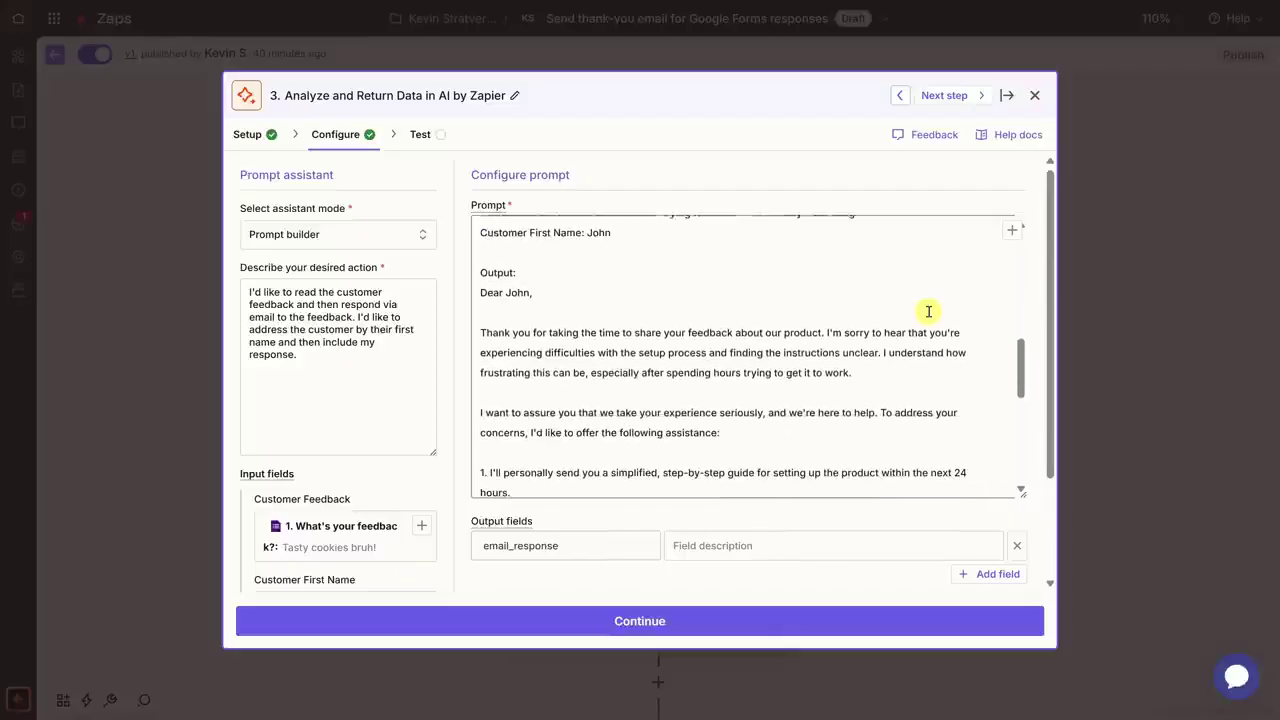
scroll(929, 311, down, 2)
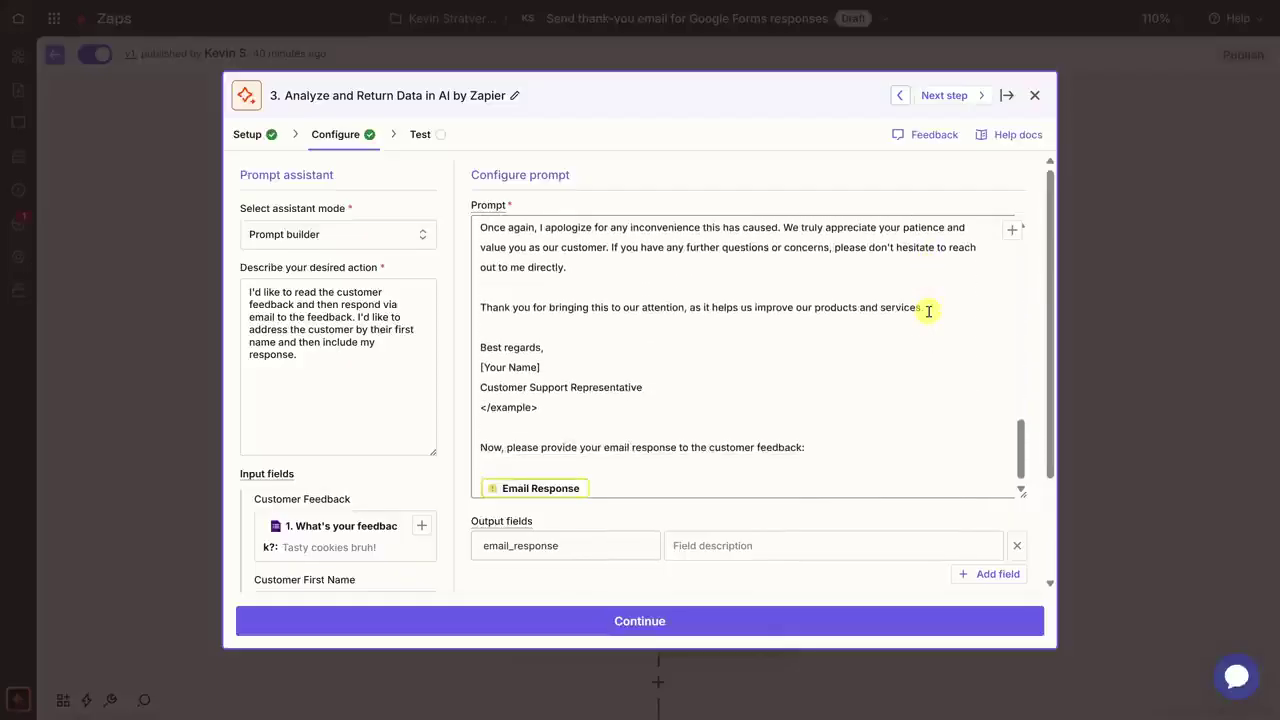
scroll(710, 515, down, 3)
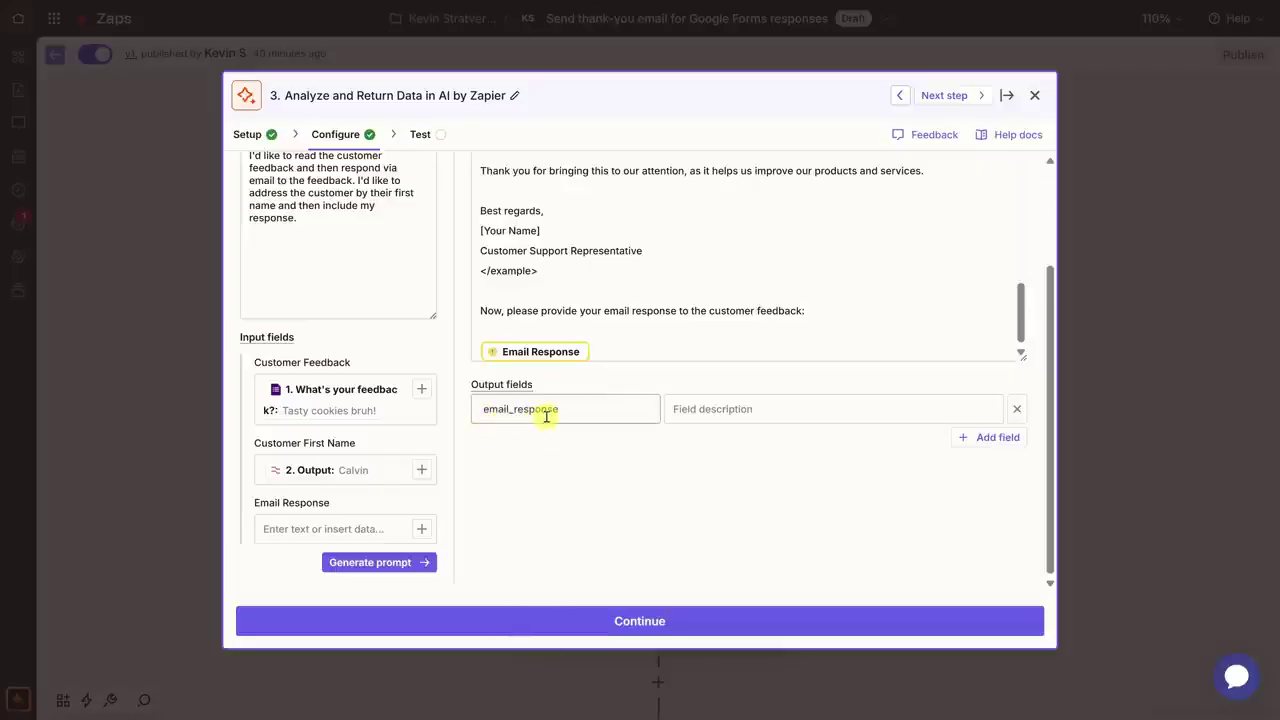
Test the AI by Zapier step with the mapped form data and review the generated email response
click(620, 623)
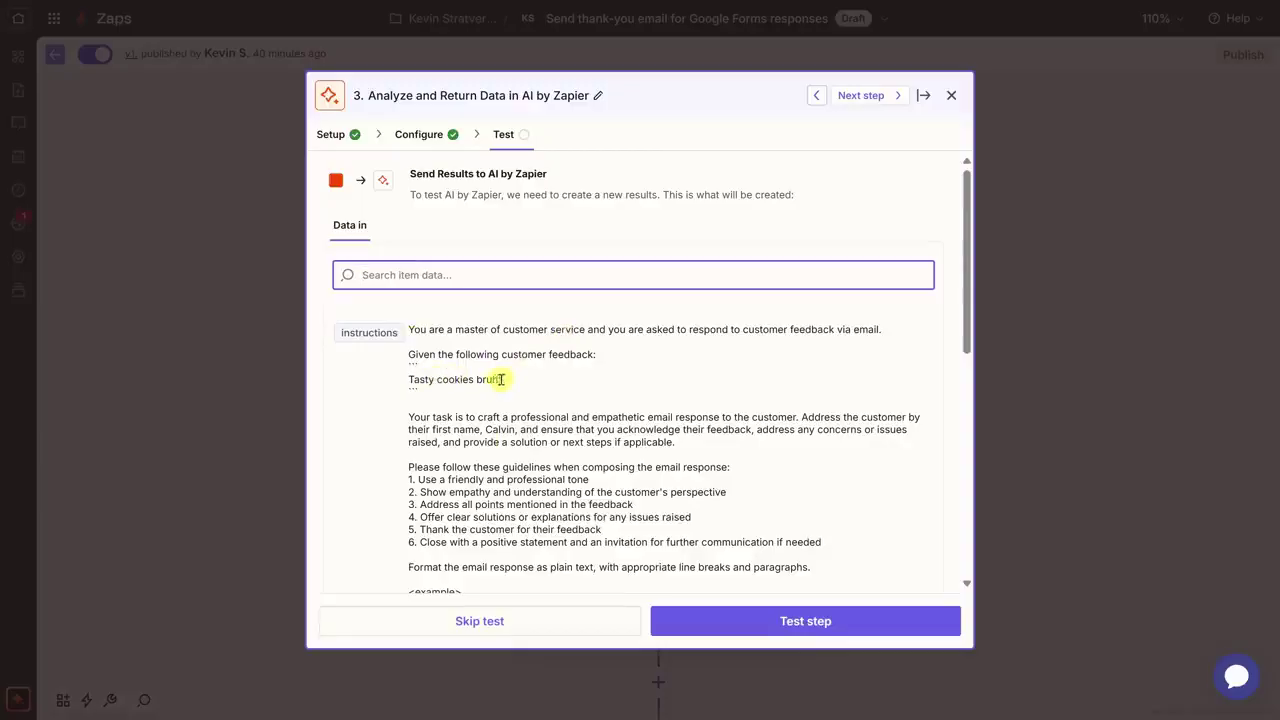
drag(498, 379, 395, 377)
click(497, 432)
double_click(498, 432)
click(569, 435)
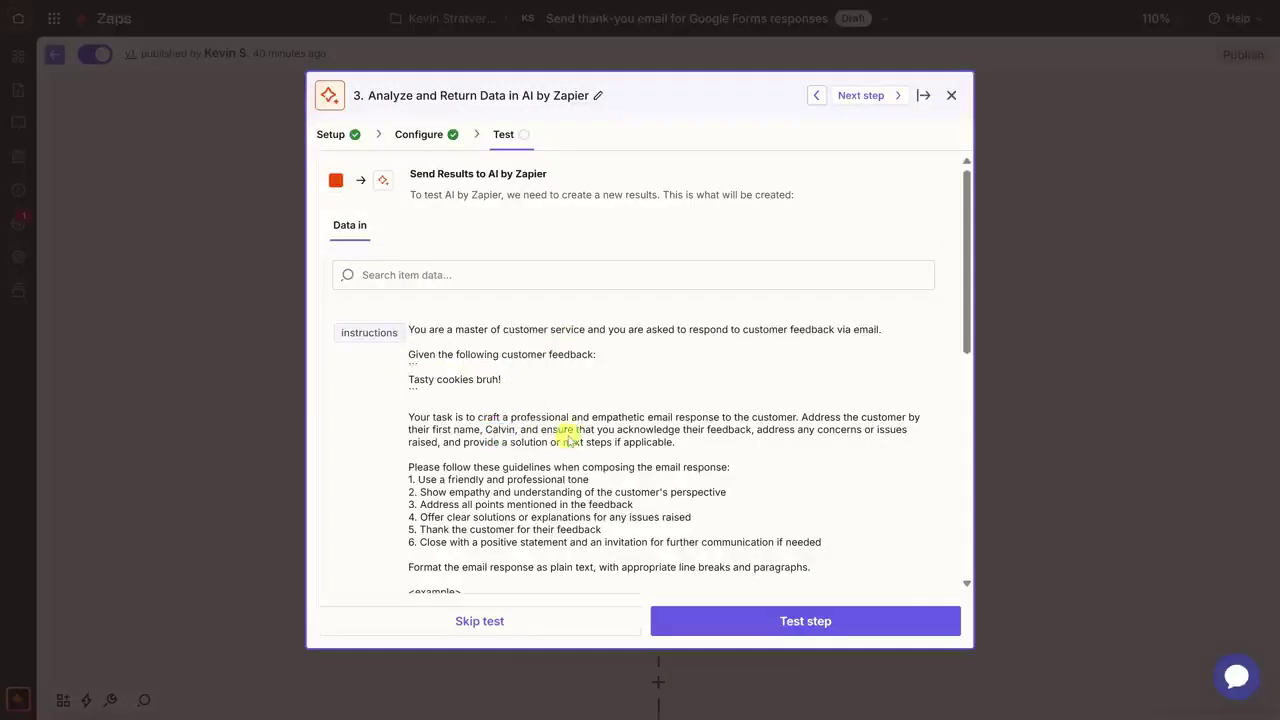
click(783, 627)
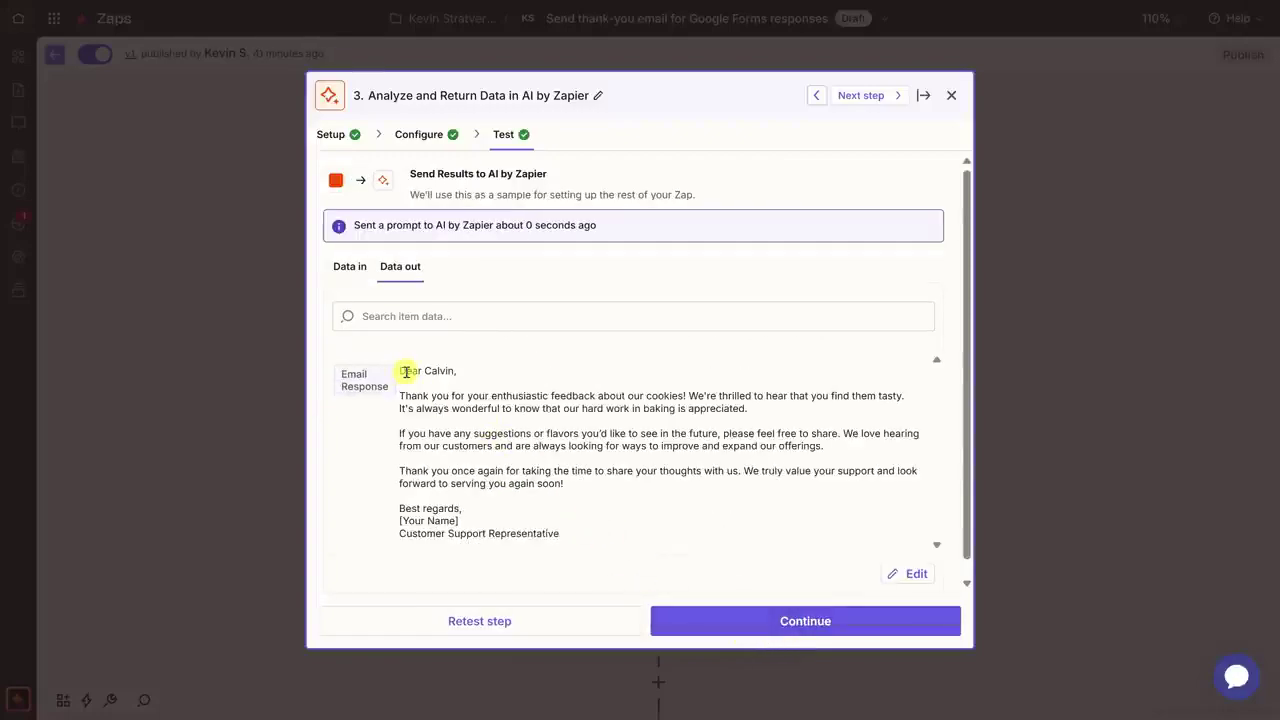
drag(413, 395, 675, 490)
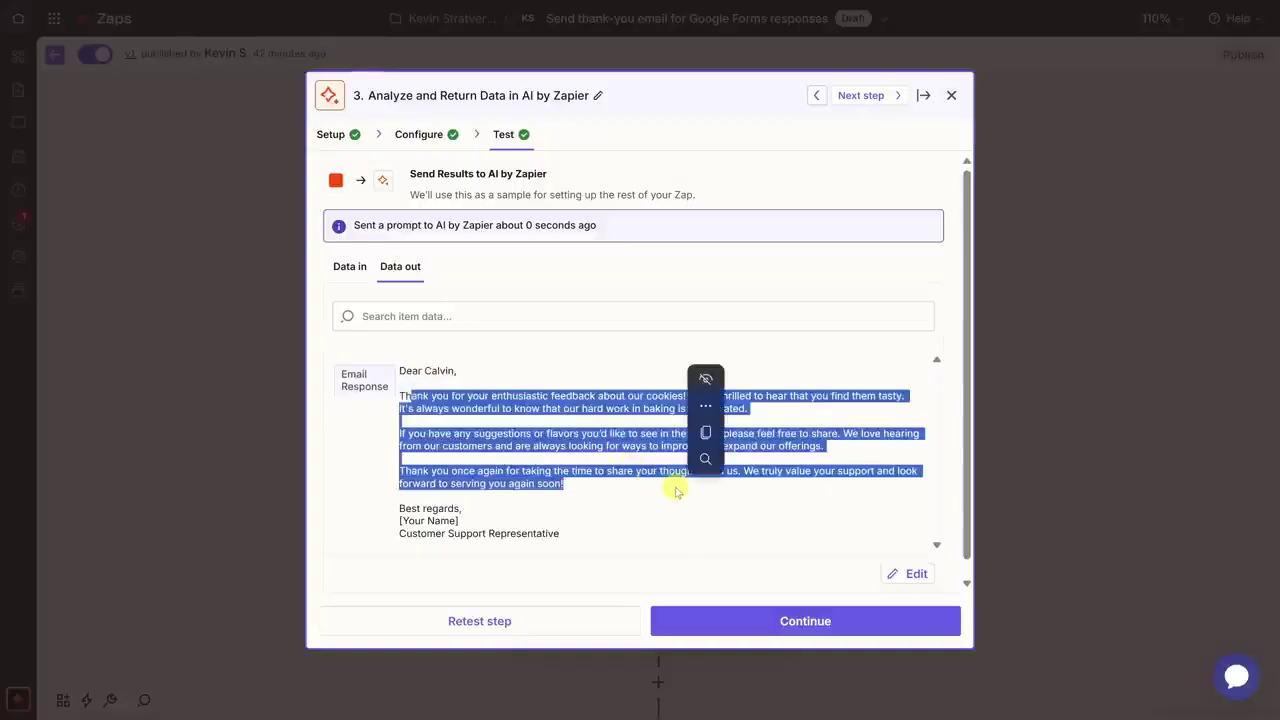
click(584, 494)
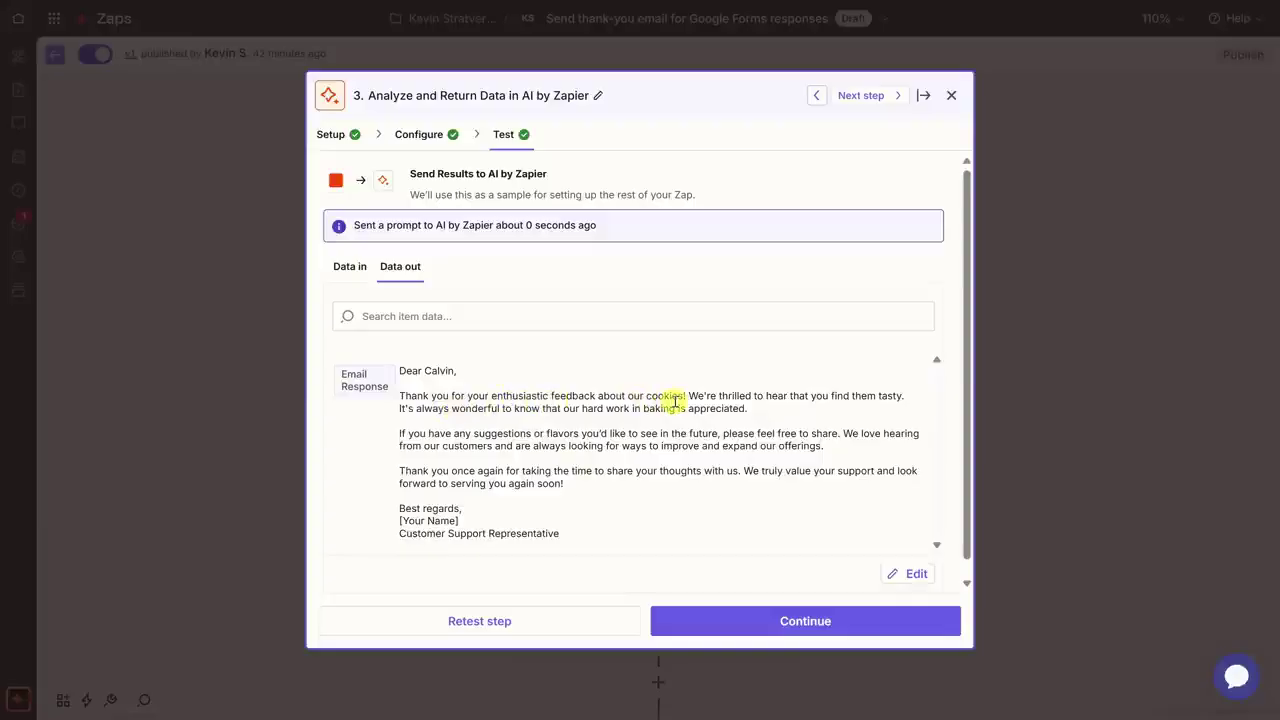
click(401, 523)
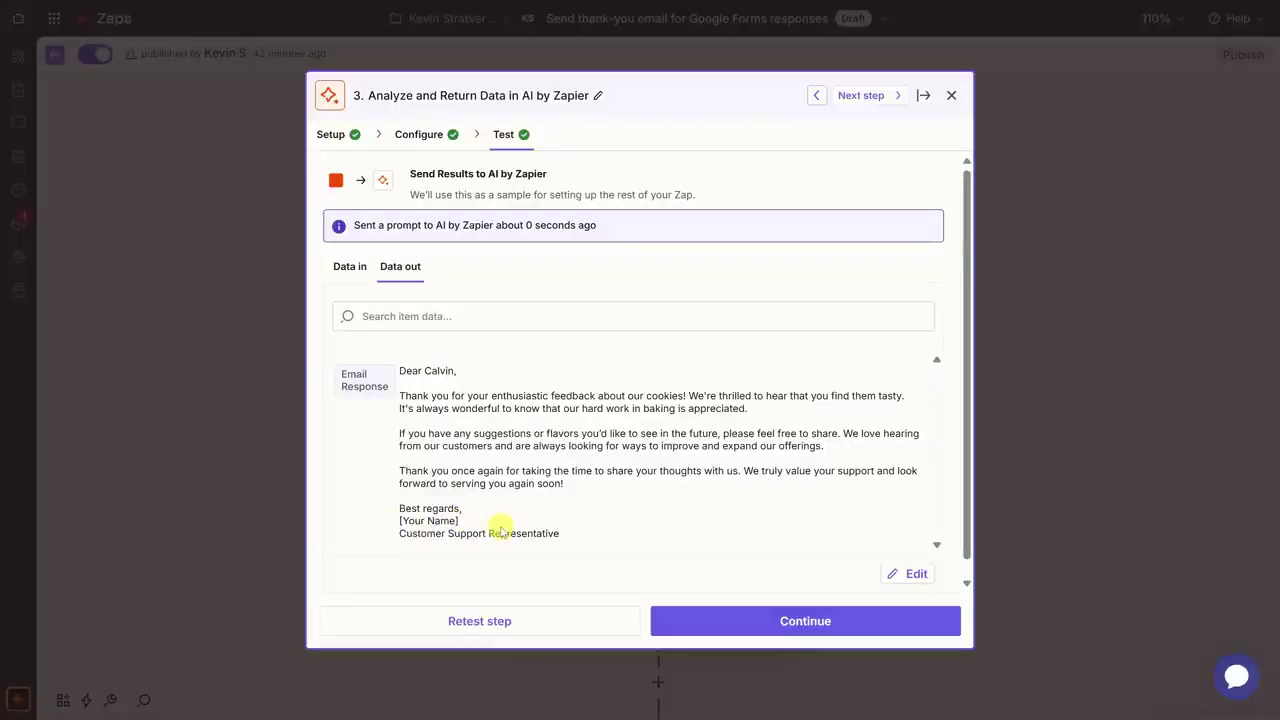
Replace the entire body of the Gmail Send Email step with the AI by Zapier step's Email Response
click(785, 625)
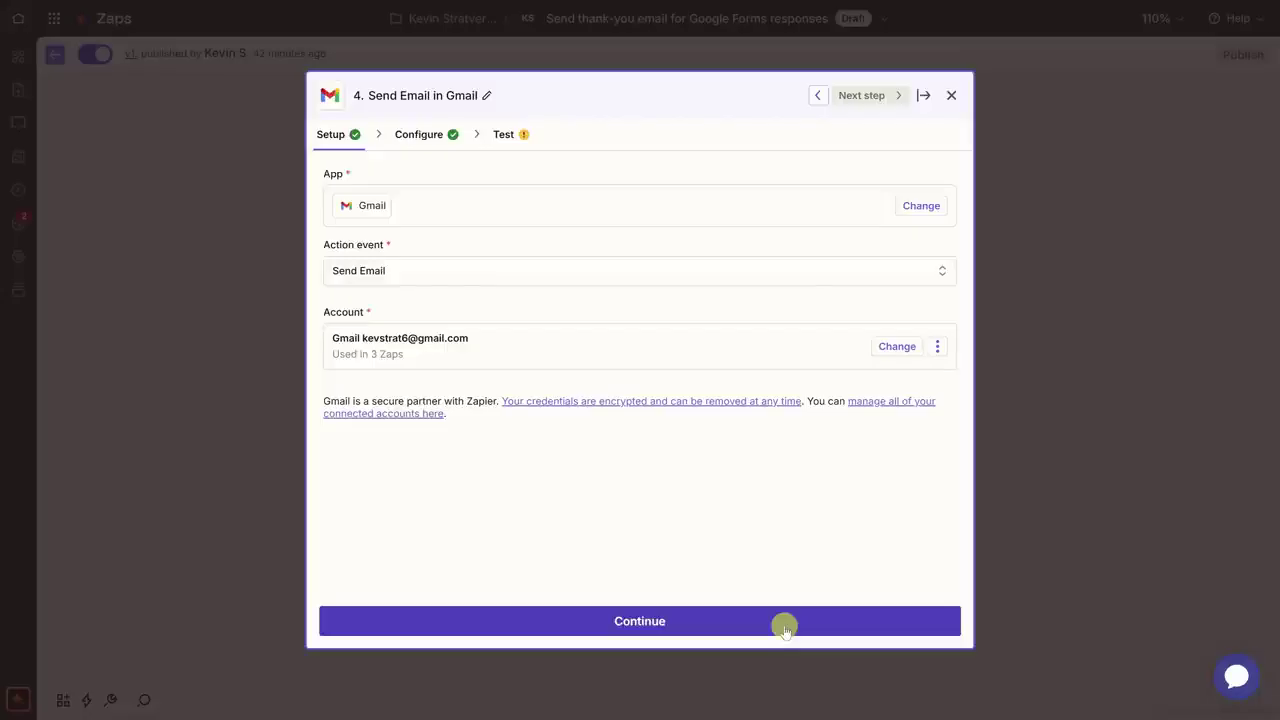
click(424, 135)
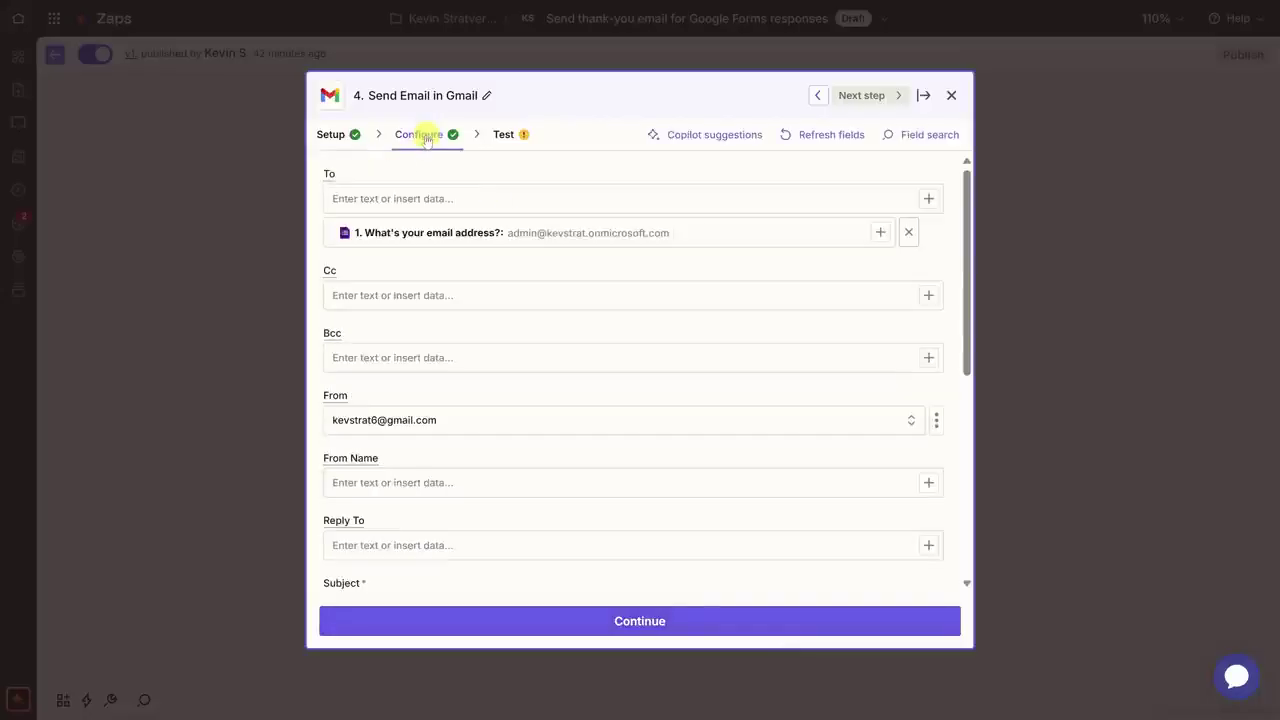
scroll(429, 274, down, 10)
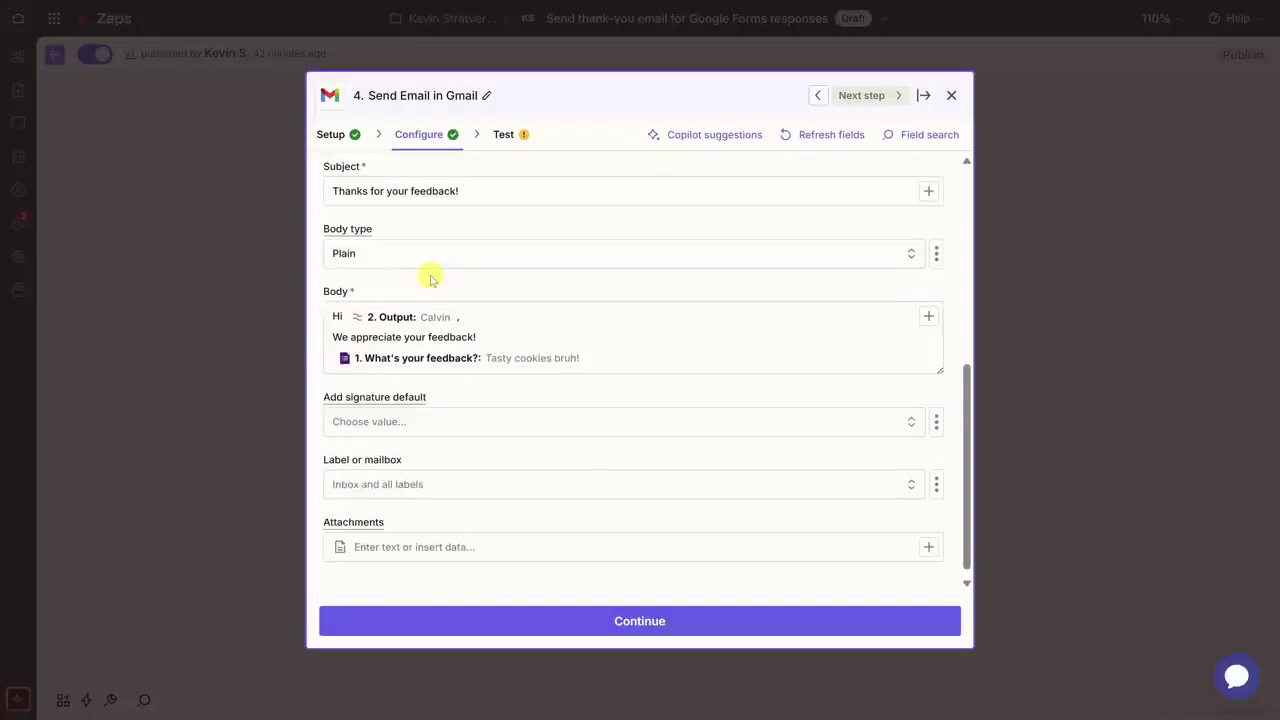
click(339, 312)
key(ctrl+a)
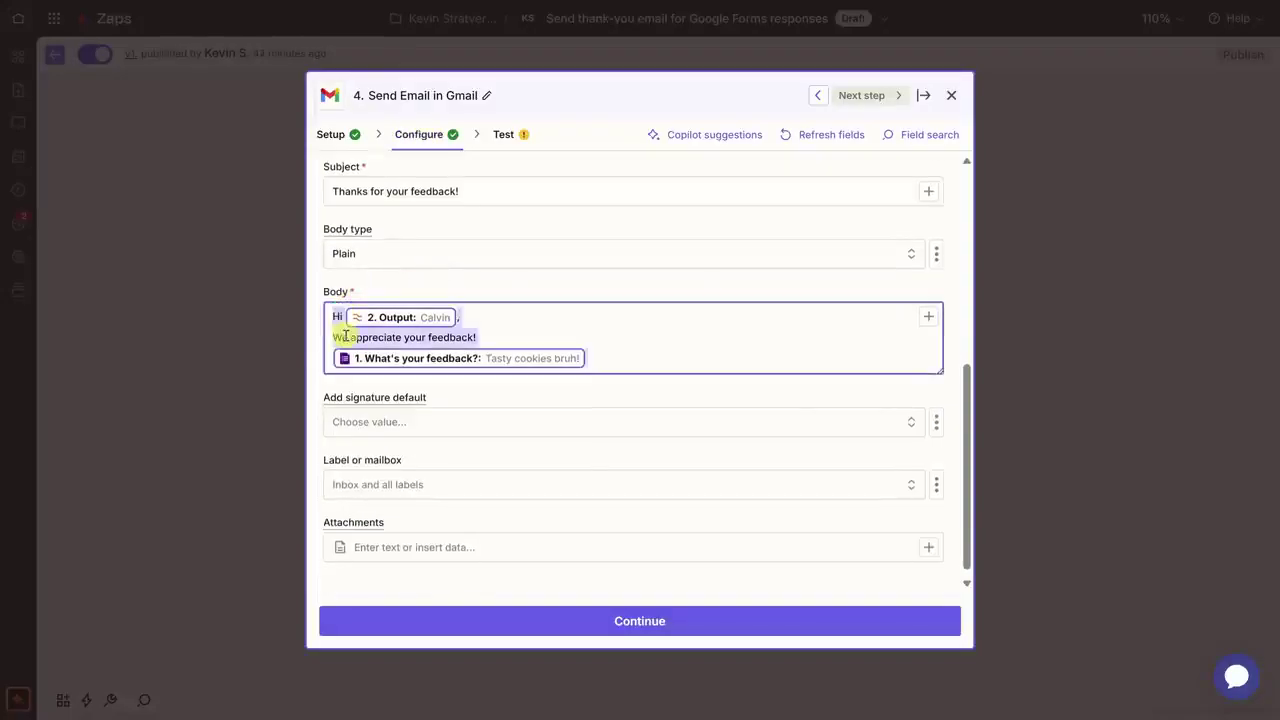
key(BackSpace)
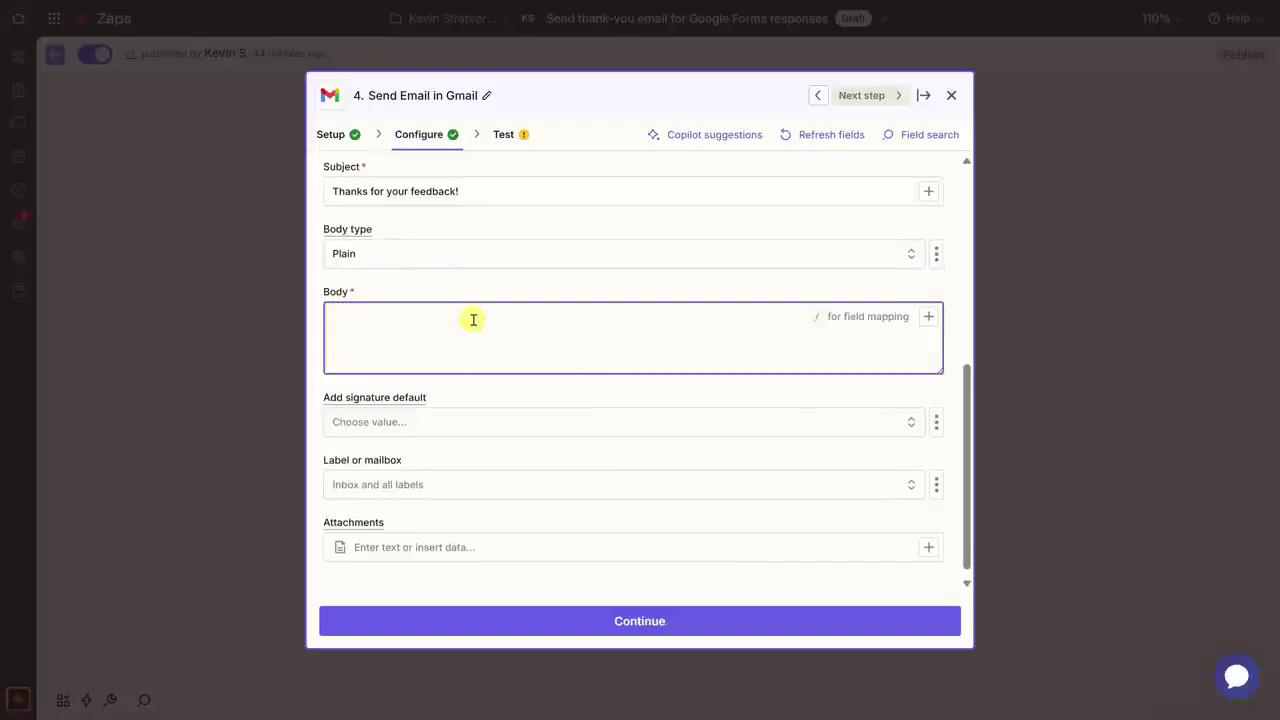
text(/)
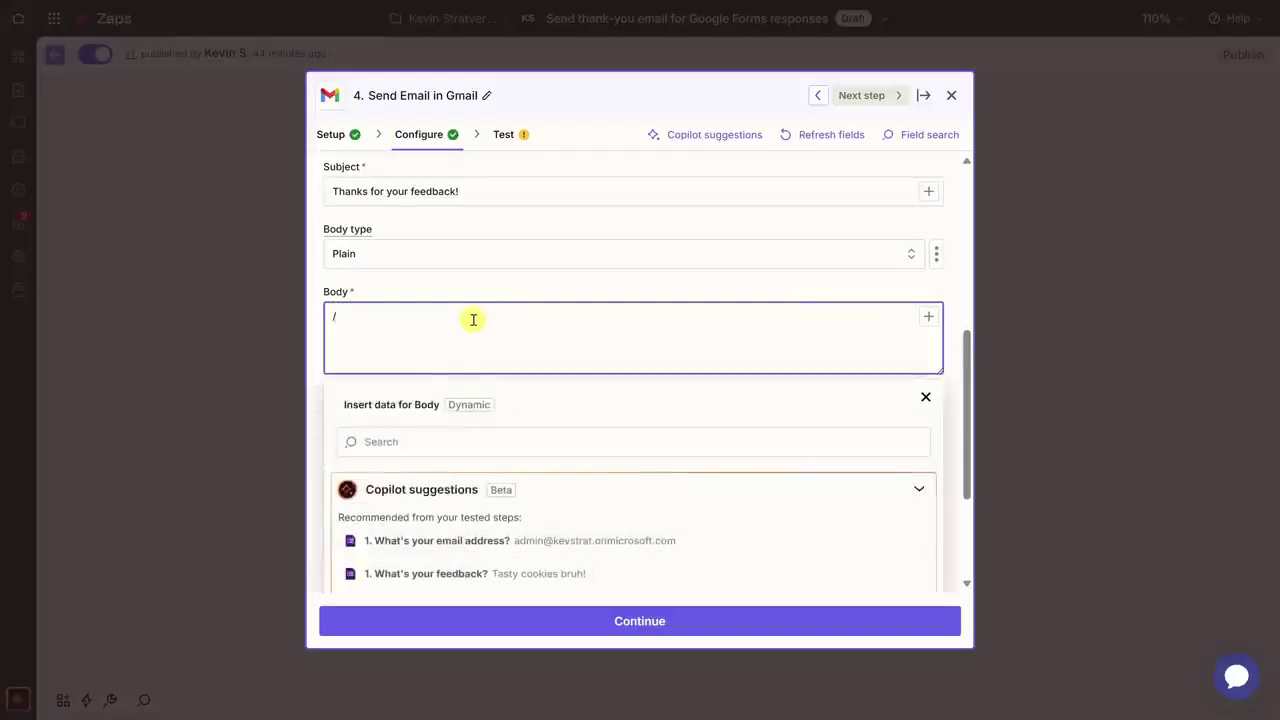
scroll(465, 422, down, 3)
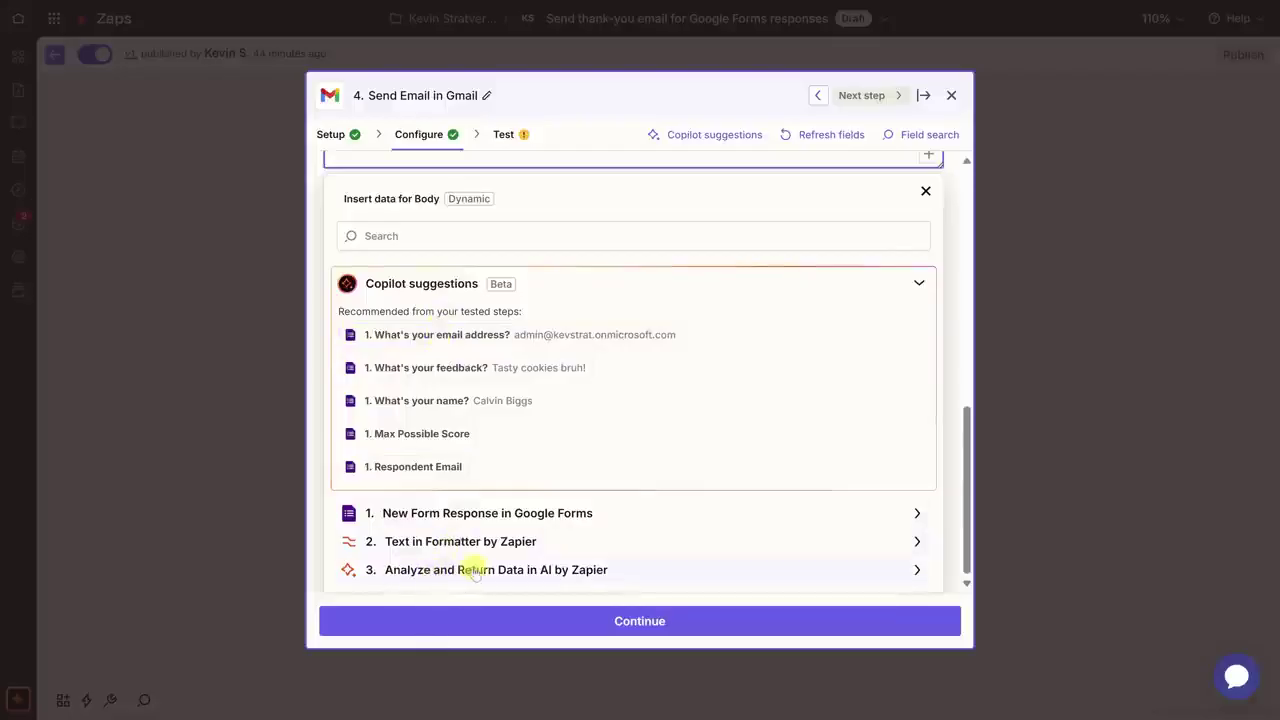
click(889, 565)
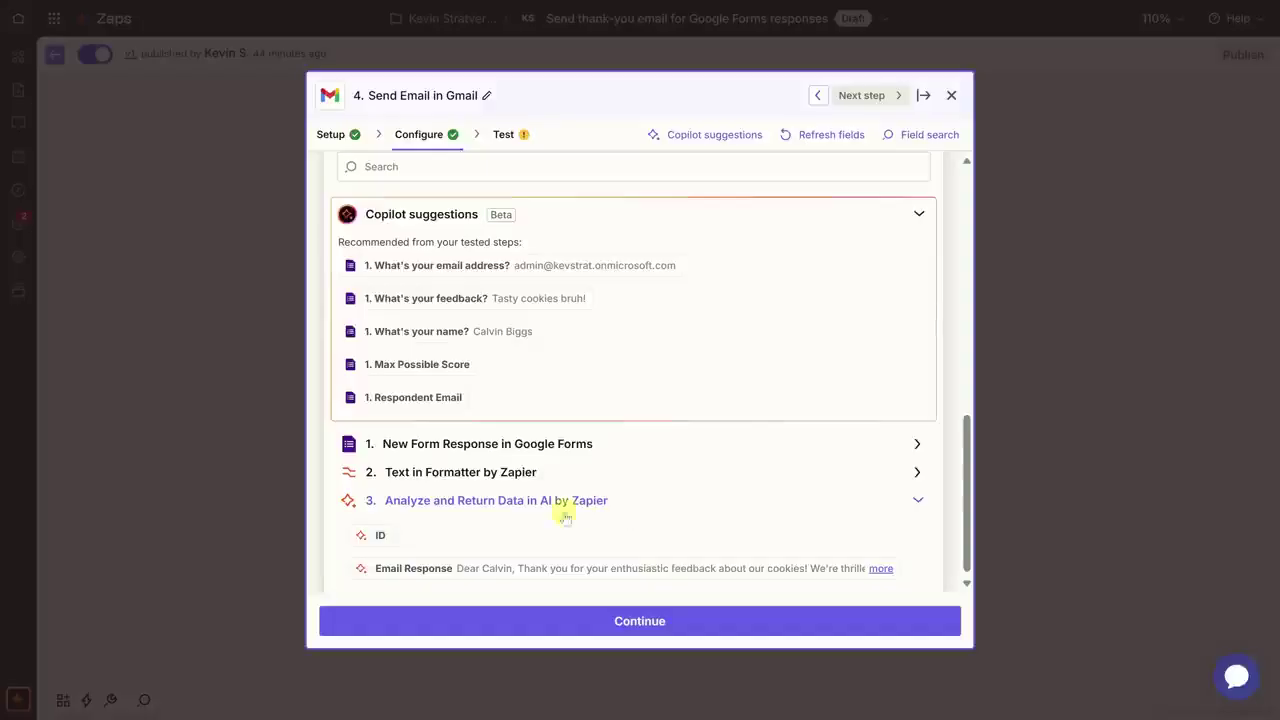
click(475, 569)
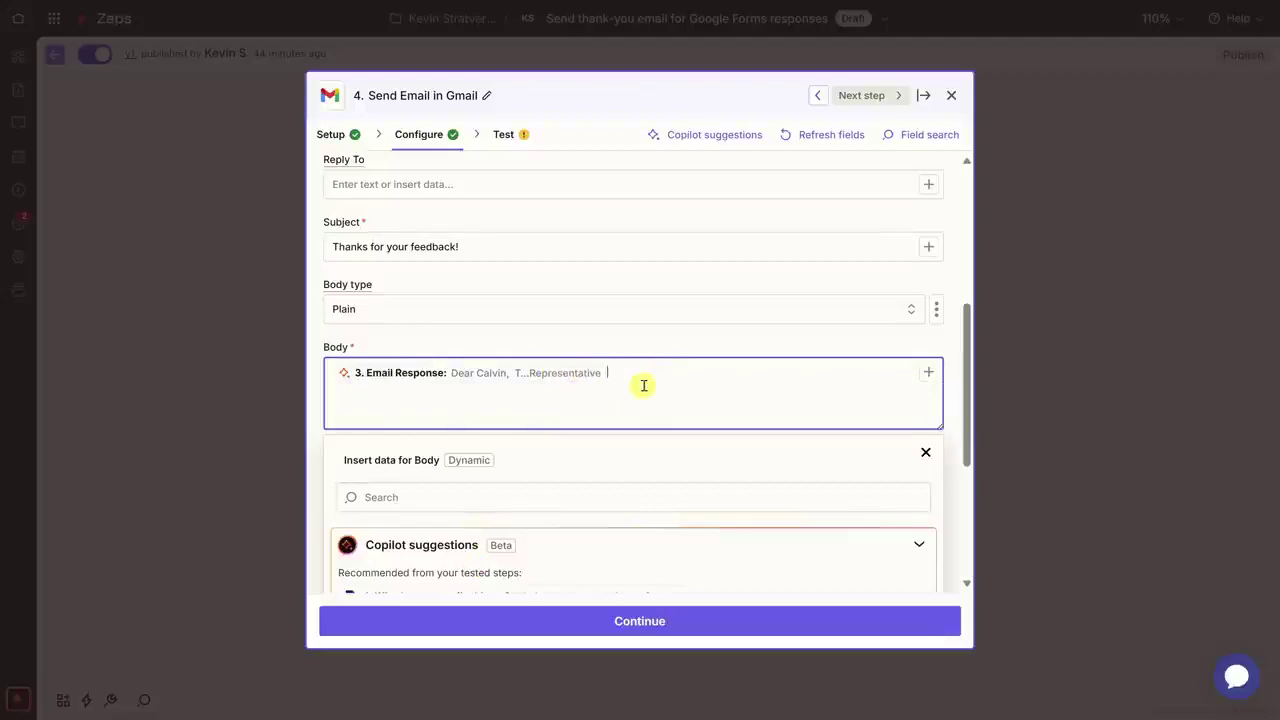
Test the Gmail Send Email step and publish the Zap as a new version named v2
click(640, 625)
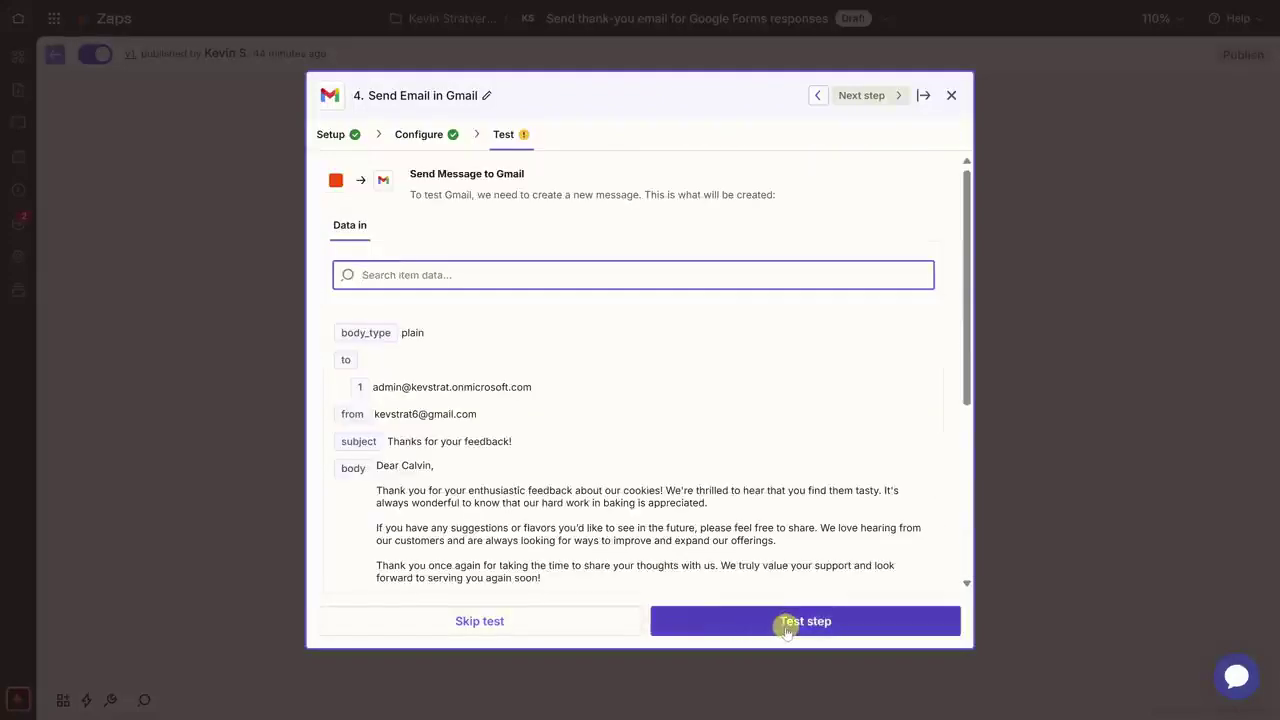
click(787, 624)
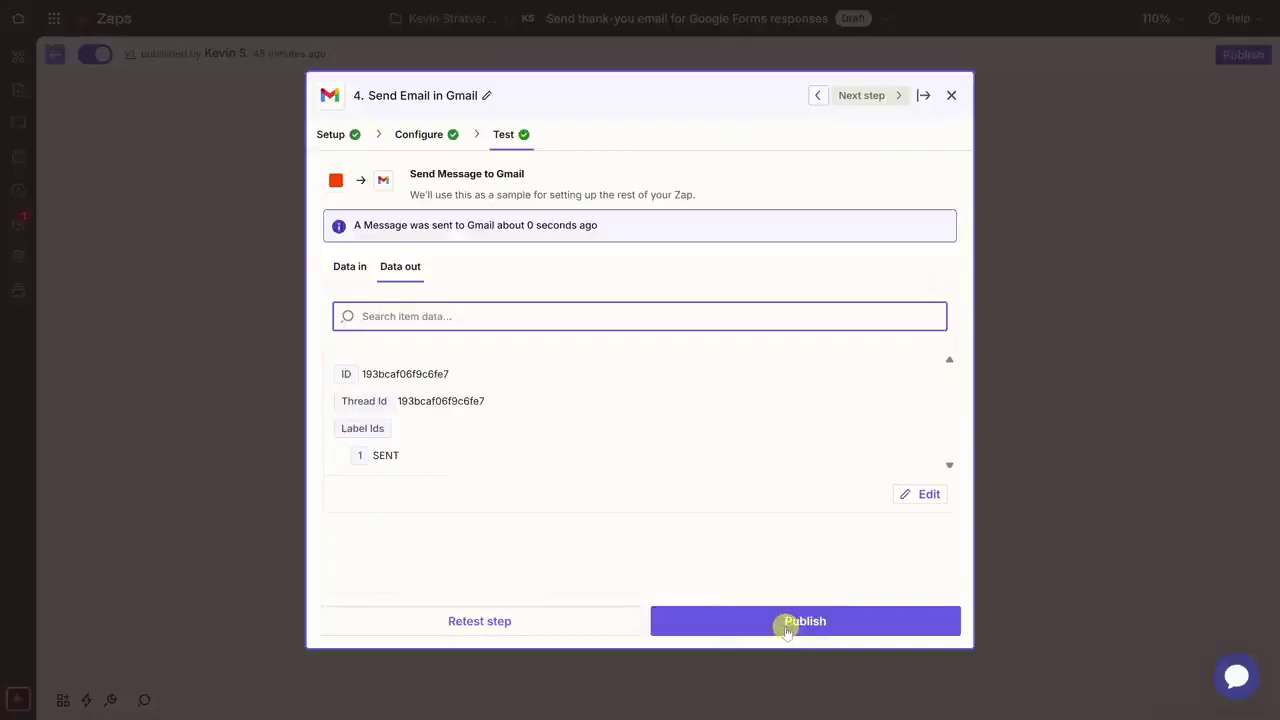
click(787, 624)
click(409, 374)
text(v2)
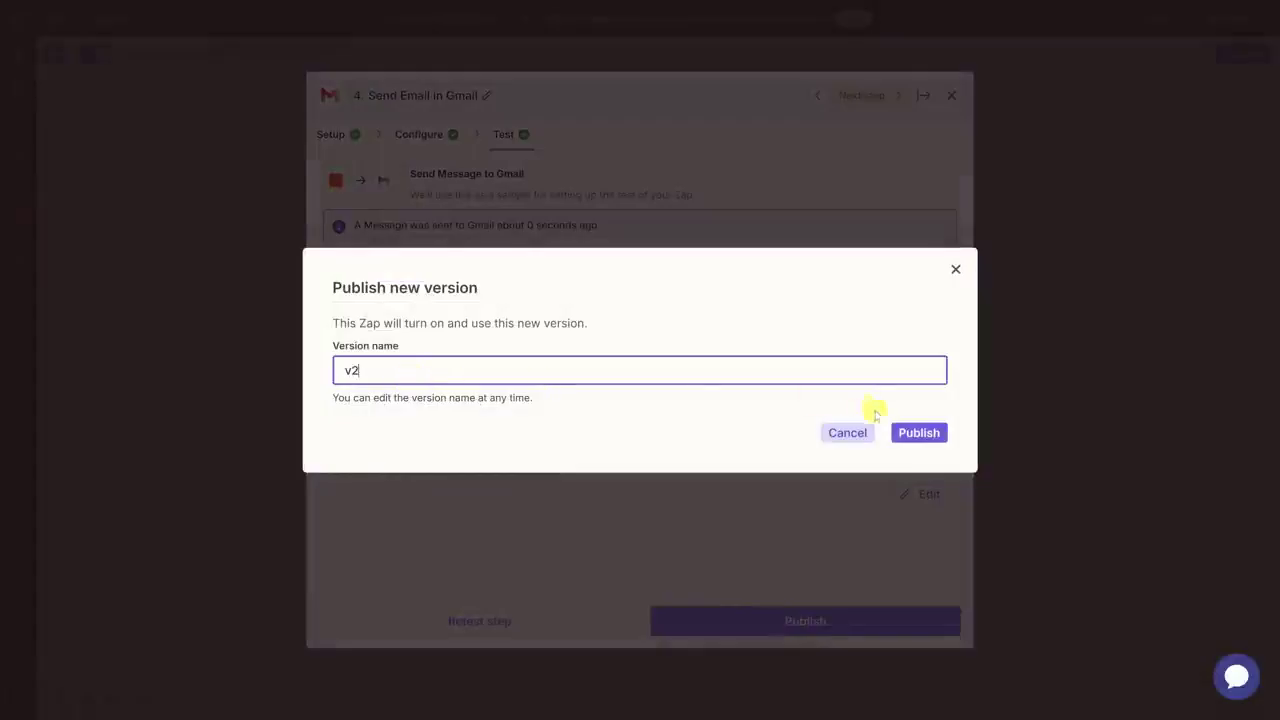
click(930, 438)
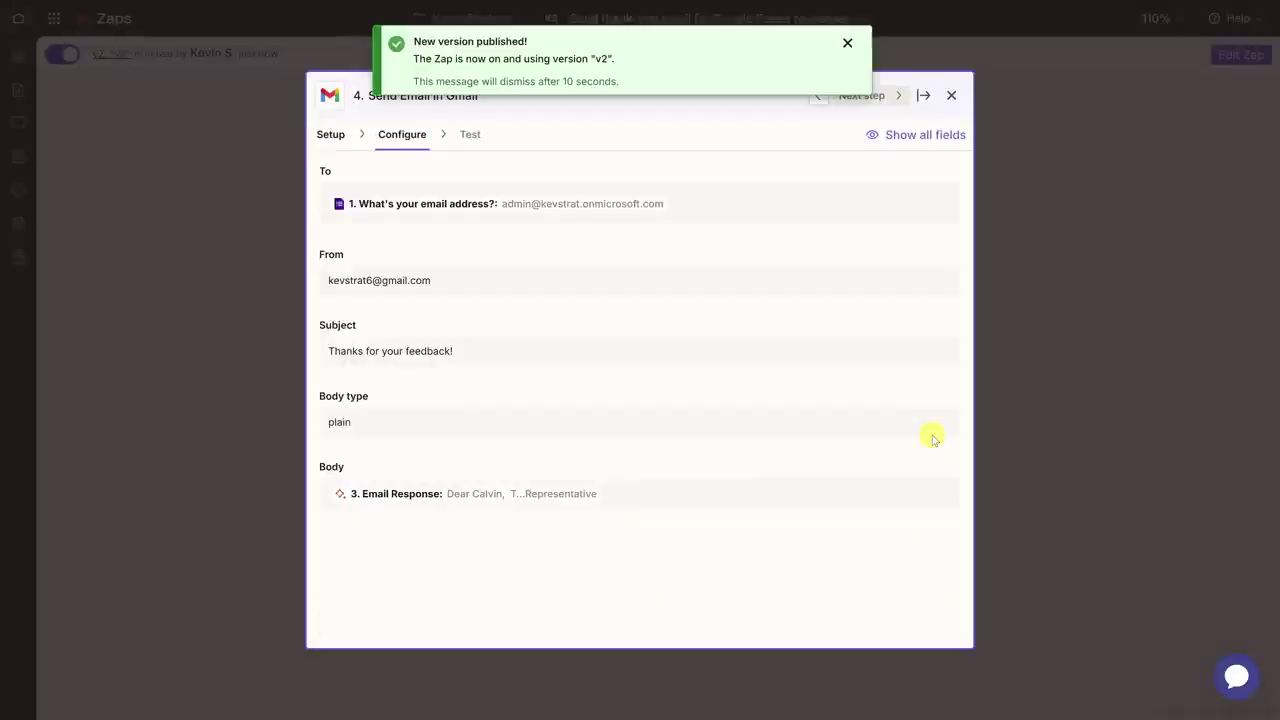
click(848, 41)
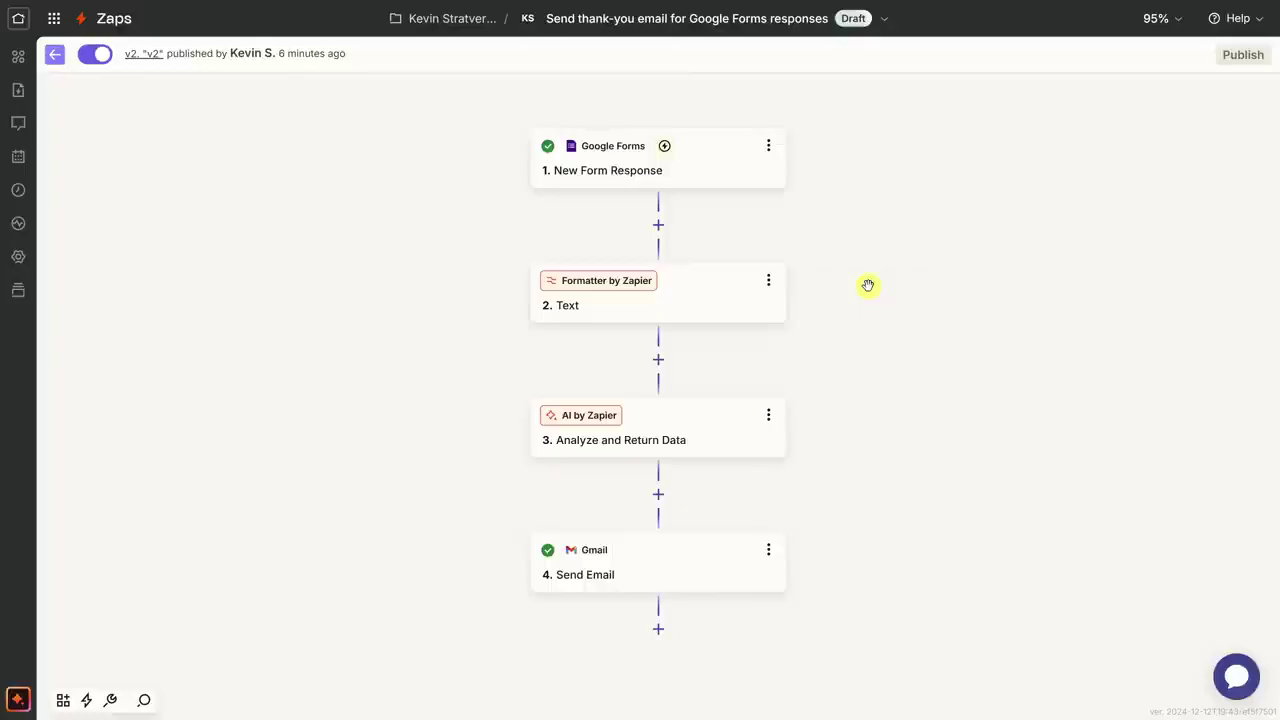
Insert an empty action step between the AI by Zapier and Gmail steps without choosing an app
click(659, 497)
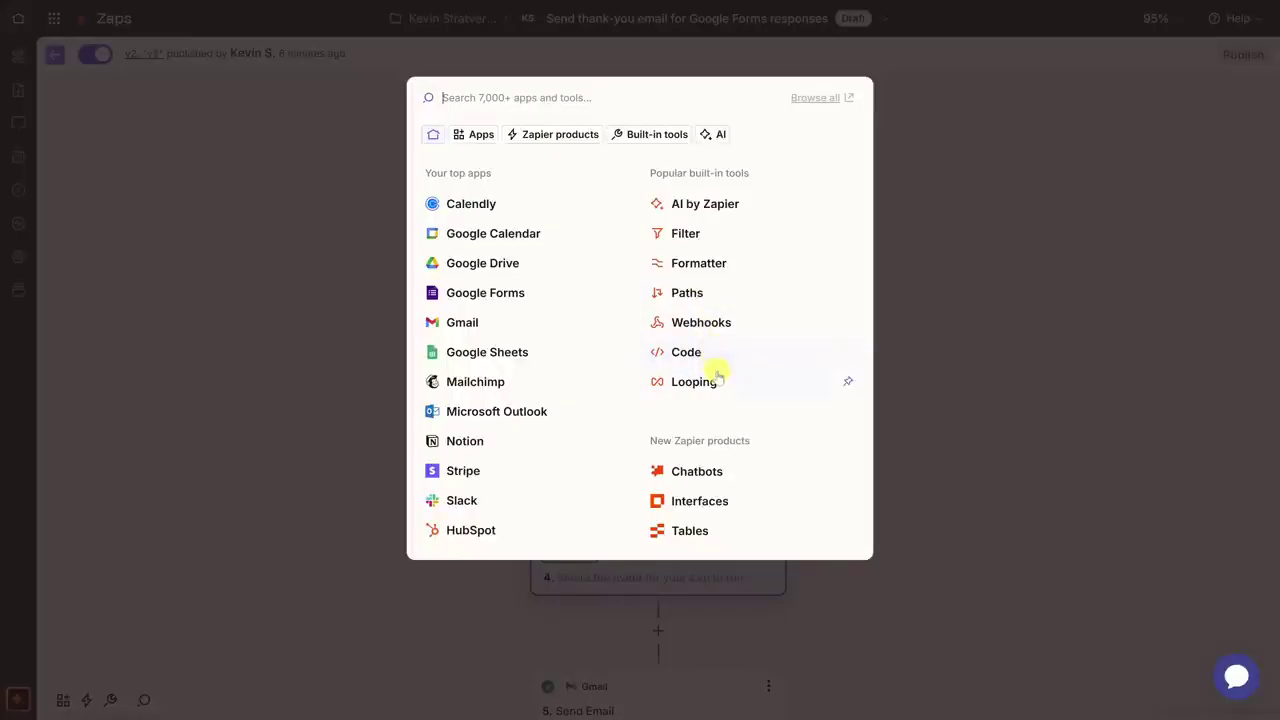
click(905, 364)
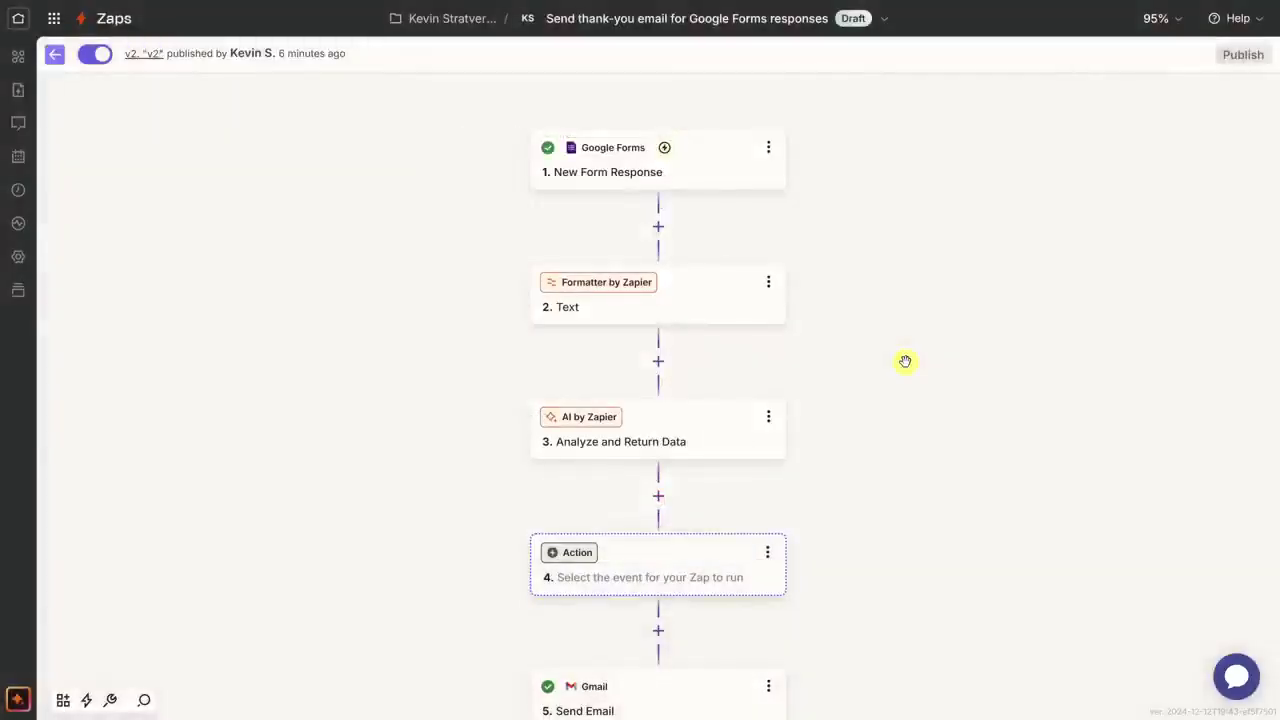